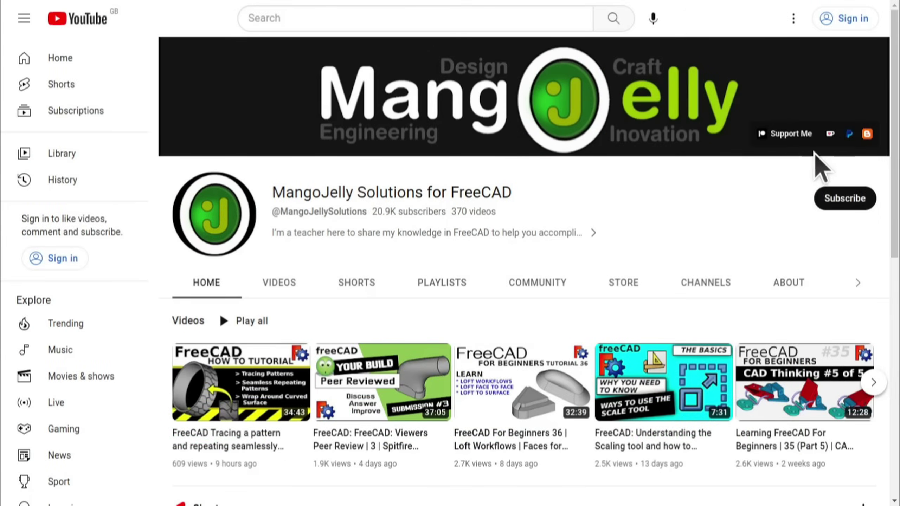
Open the MangoJelly Solutions channel's About page and read through its description and support links.
left_click(785, 283)
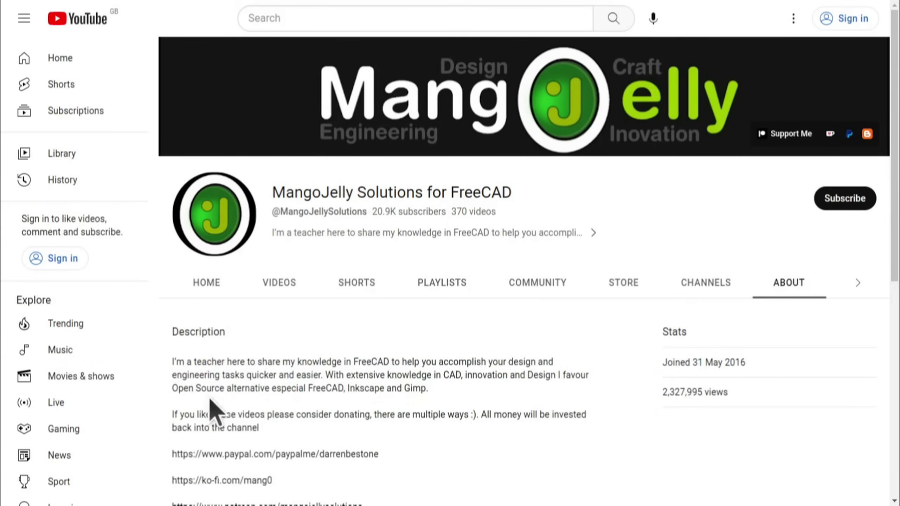
scroll(194, 382, "down", 4)
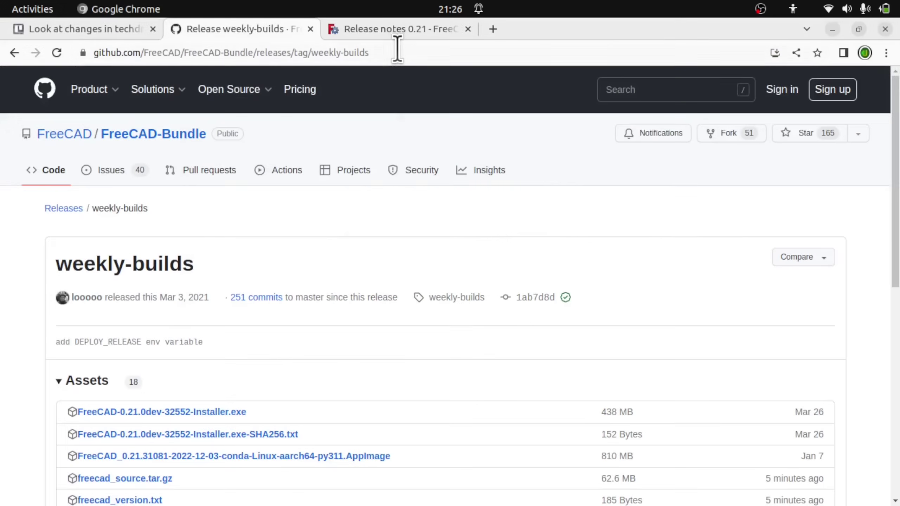
Examine the downloadable assets on the FreeCAD-Bundle weekly-builds release page and open the FreeCAD 0.21 release notes.
left_click_drag(399, 48, 71, 30)
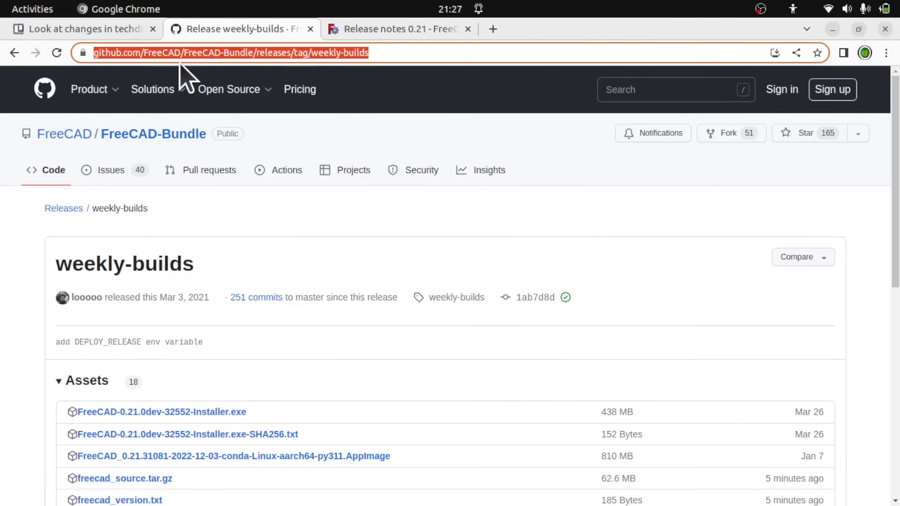
scroll(379, 157, "down", 1)
scroll(379, 160, "down", 5)
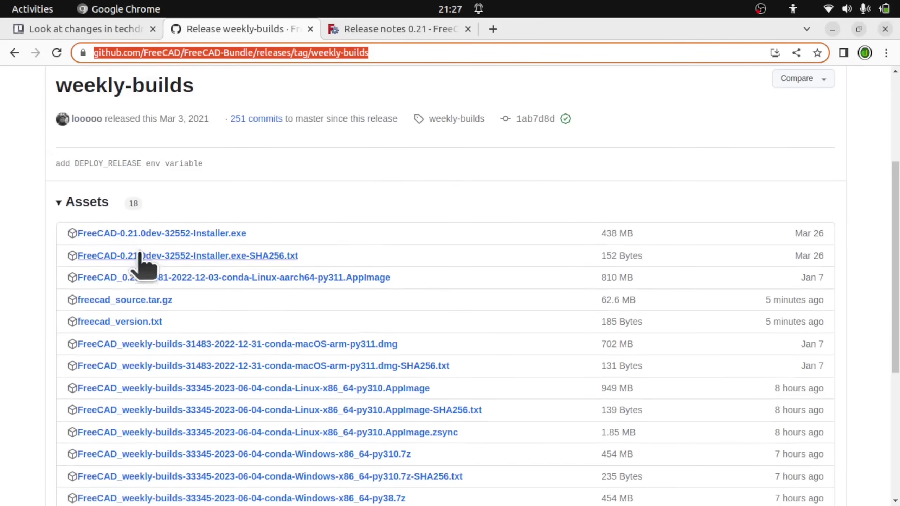
scroll(180, 353, "down", 4)
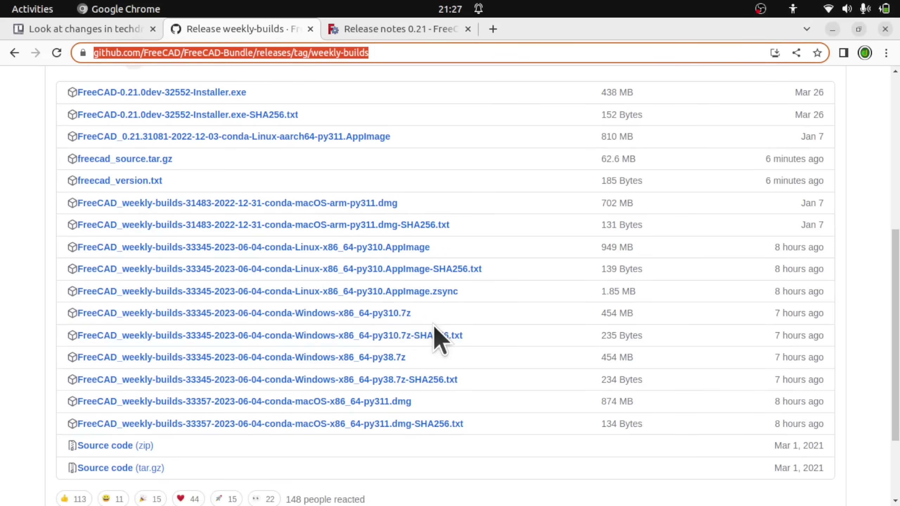
left_click(392, 36)
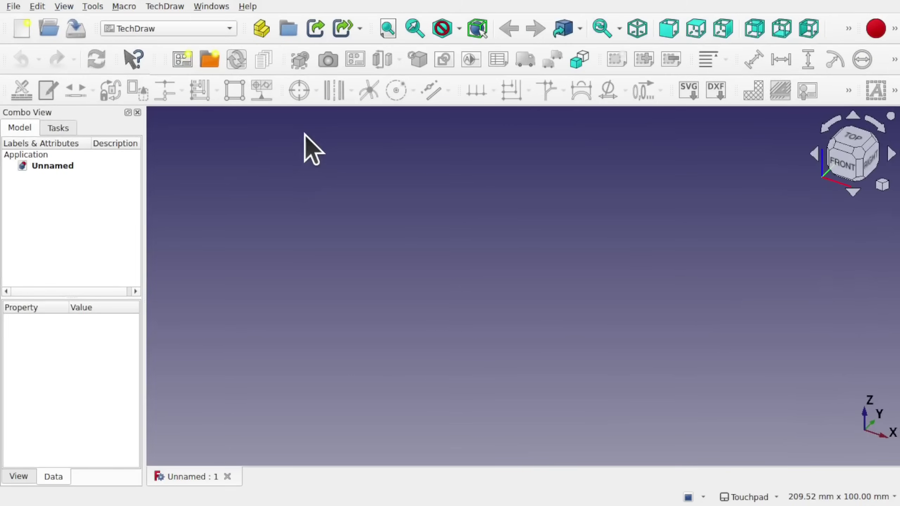
Switch FreeCAD to the Part Design workbench, create a body and start a sketch on its XY plane.
left_click(185, 31)
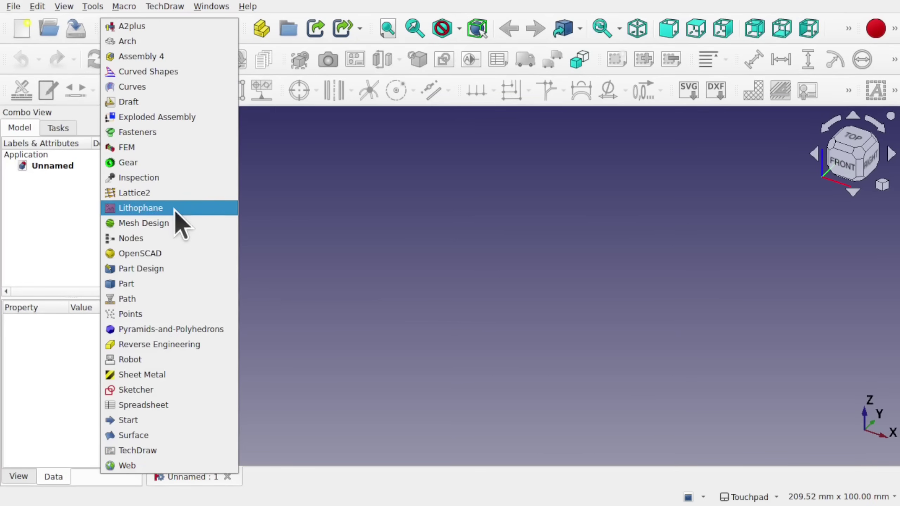
left_click(174, 269)
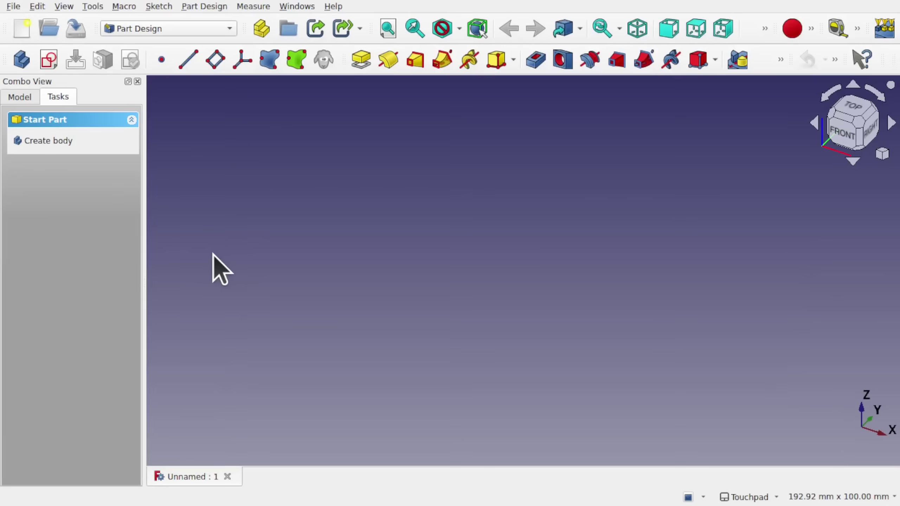
left_click(17, 62)
left_click(46, 63)
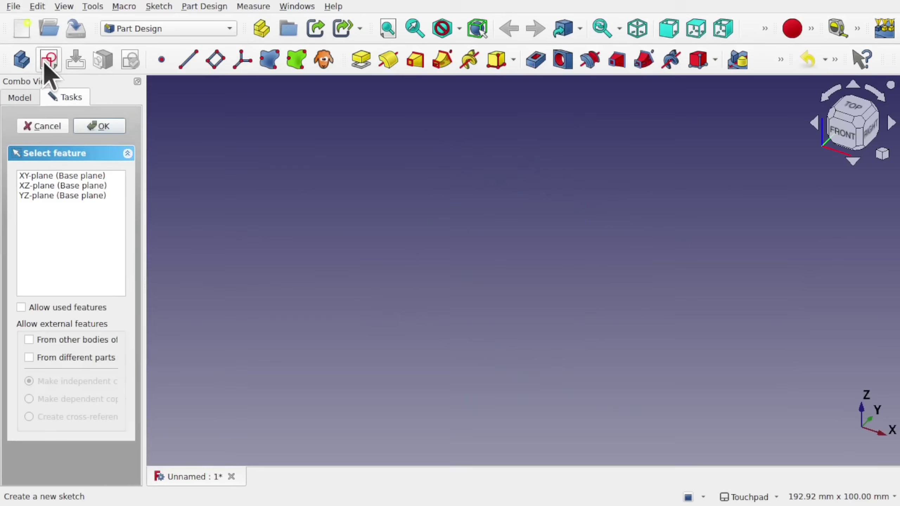
left_click(53, 176)
left_click(135, 126)
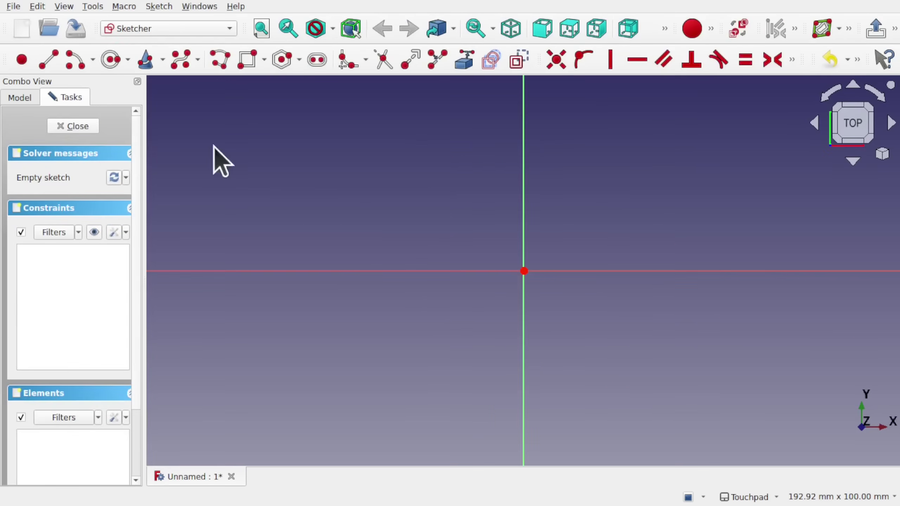
Sketch a rectangle roughly centred on the origin and close the sketch.
left_click(251, 60)
left_click(348, 157)
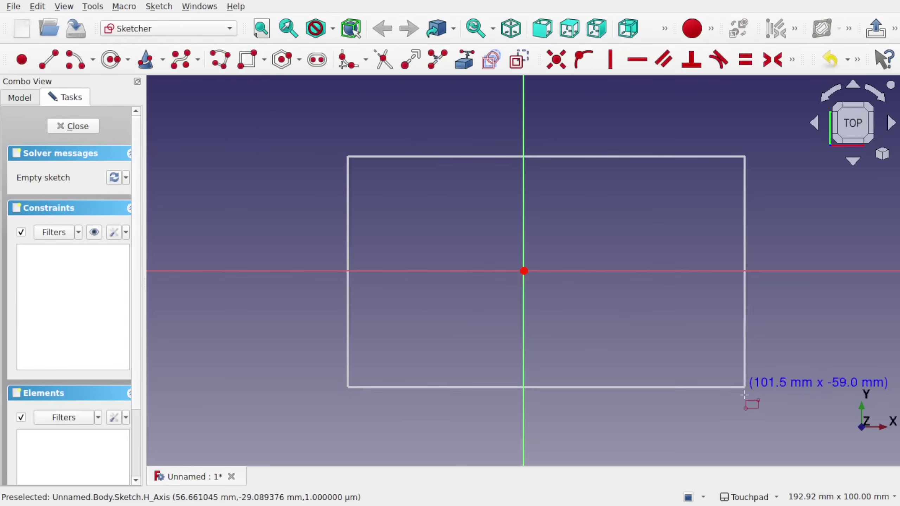
left_click(703, 384)
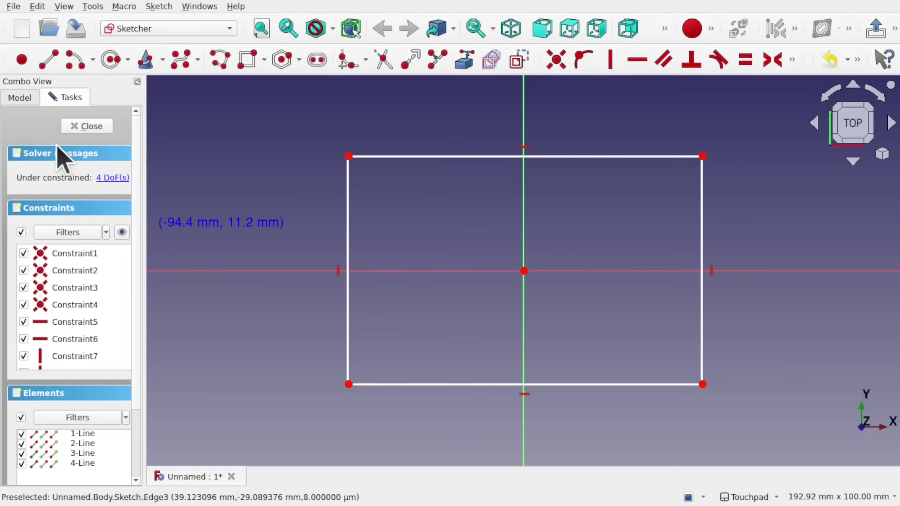
left_click(93, 128)
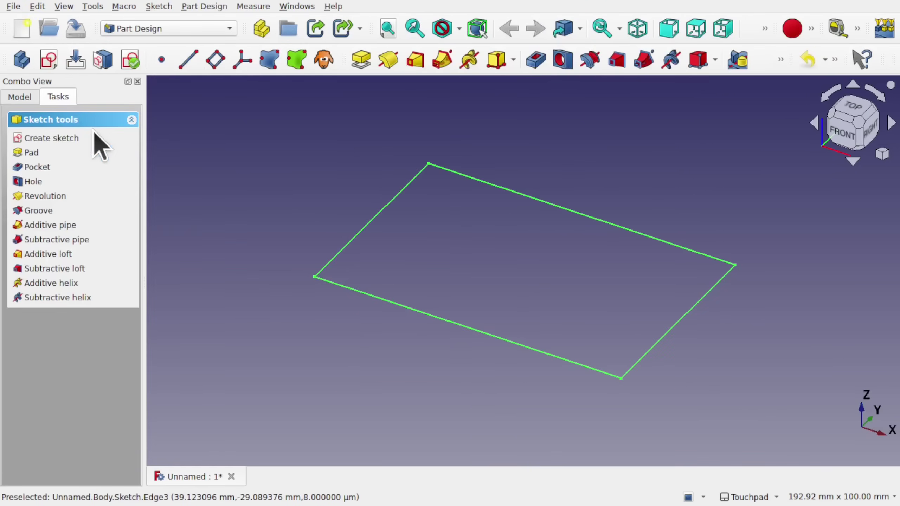
Pad the rectangle sketch with a length of 10 mm and widen the Combo View.
left_click(357, 59)
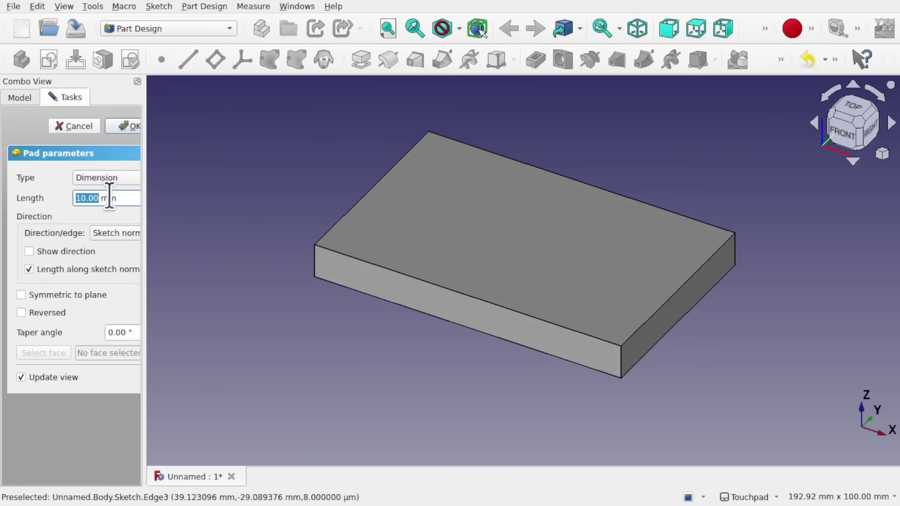
left_click(131, 127)
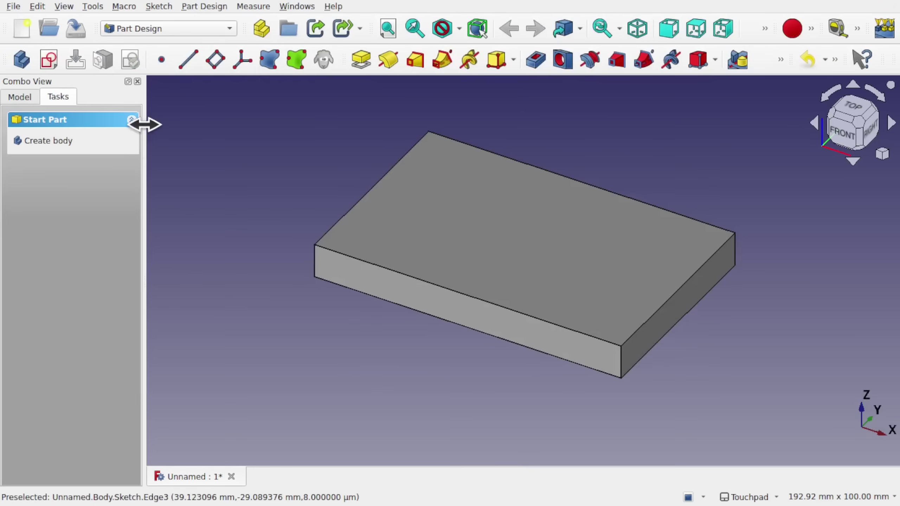
left_click_drag(145, 125, 185, 126)
Start a sketch on the plate's top face and draw a circle in the face's upper-left area.
left_click(448, 230)
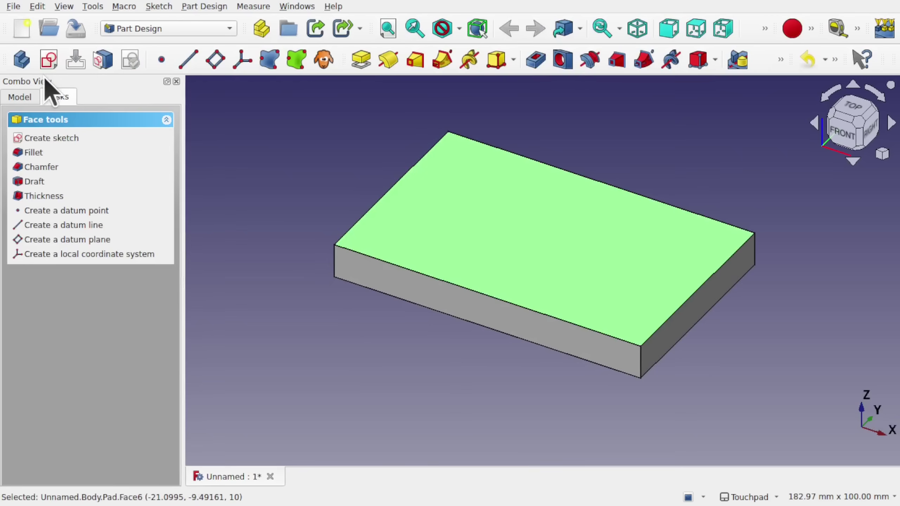
left_click(49, 59)
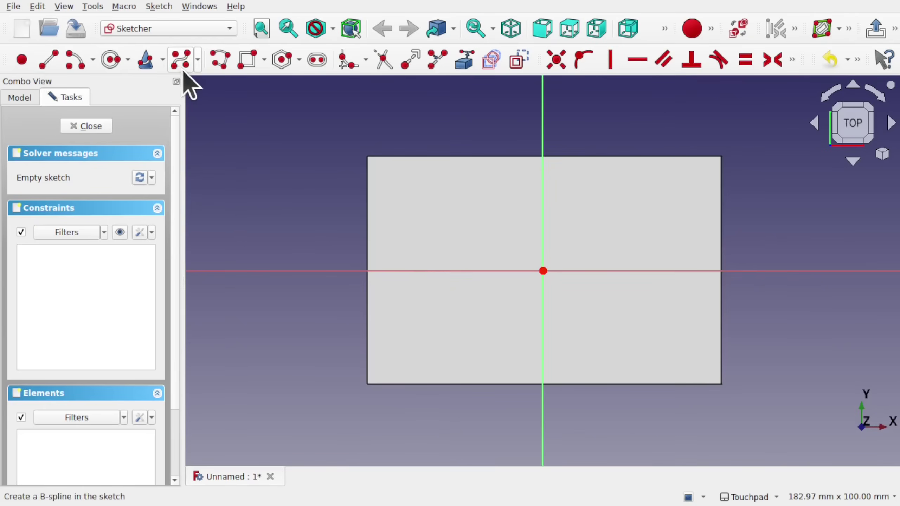
left_click(113, 59)
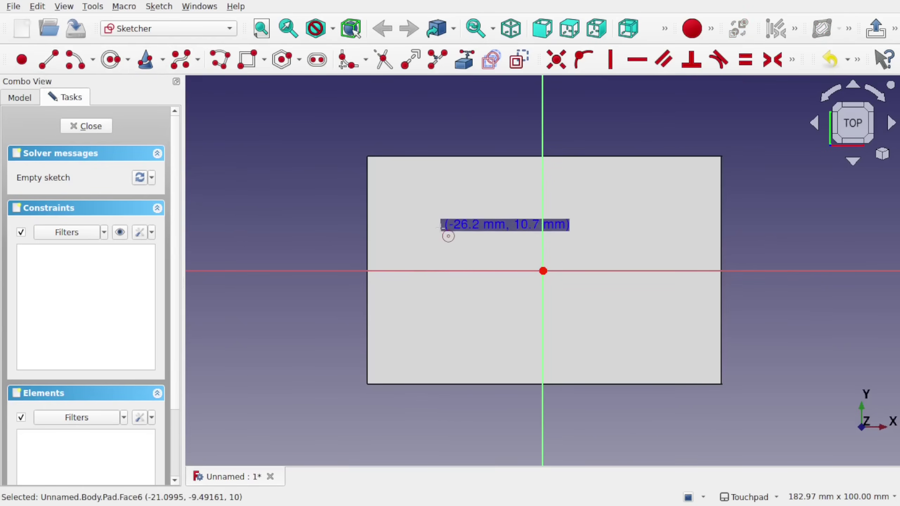
left_click(441, 220)
left_click(468, 223)
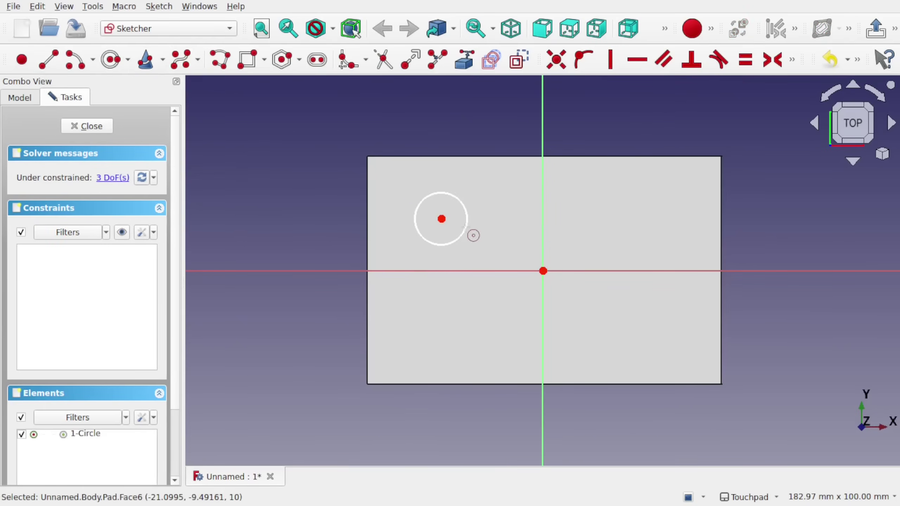
Add a horizontal slot in the lower-right area of the face, starting at about (13.5, -11.2) mm, and close the sketch.
left_click(317, 59)
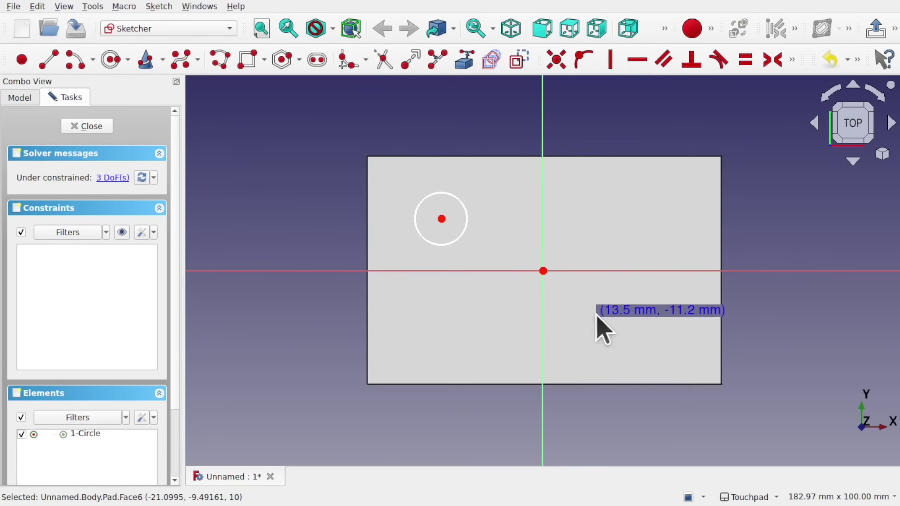
left_click(597, 315)
left_click(676, 315)
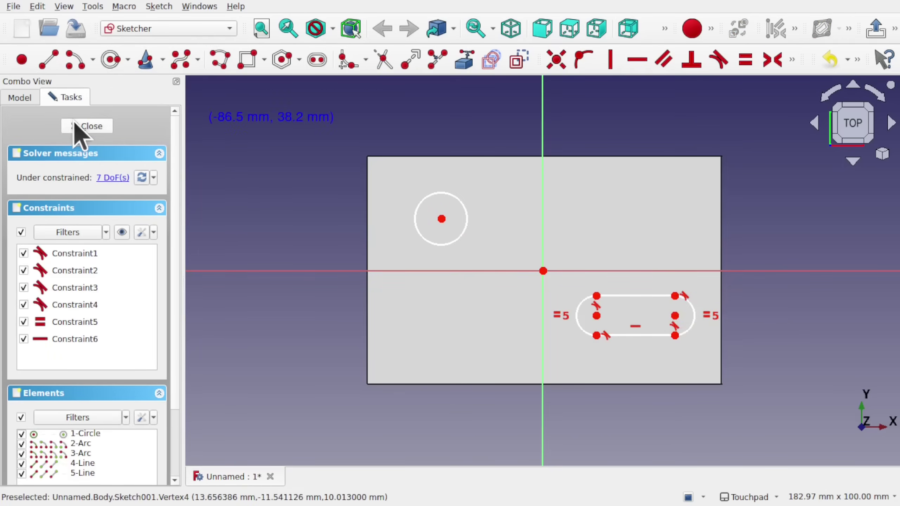
left_click(87, 127)
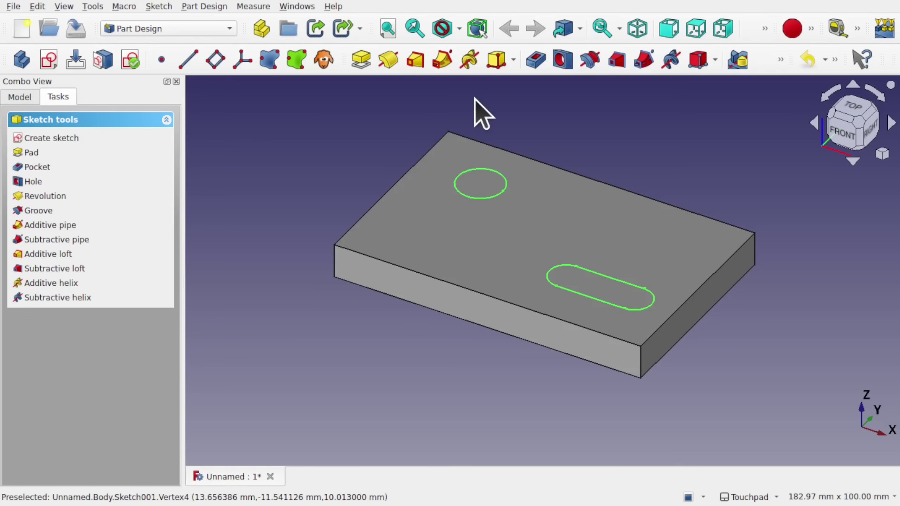
Pocket the circle and slot sketch 5 mm deep into the plate.
left_click(536, 63)
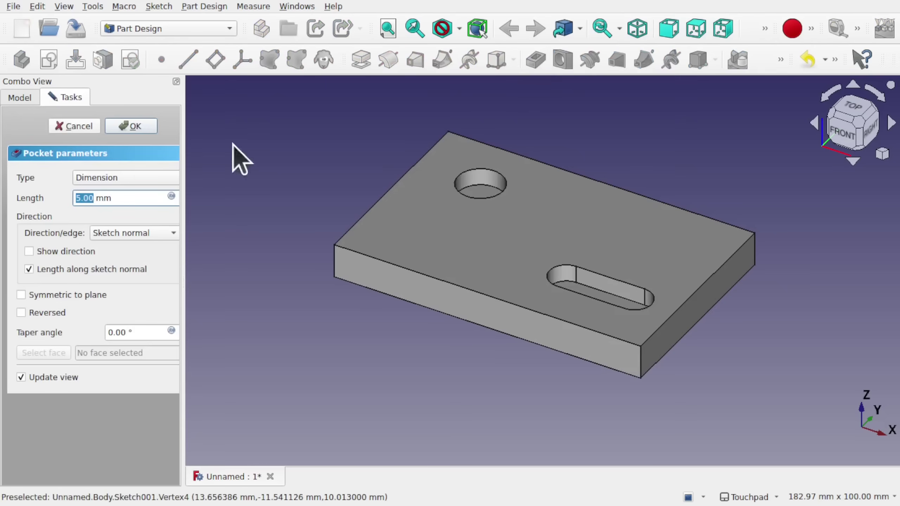
mouse_move(597, 238)
left_mouse_down("alt")
mouse_move(576, 280)
mouse_move(623, 229)
mouse_move(595, 250)
left_mouse_up("alt")
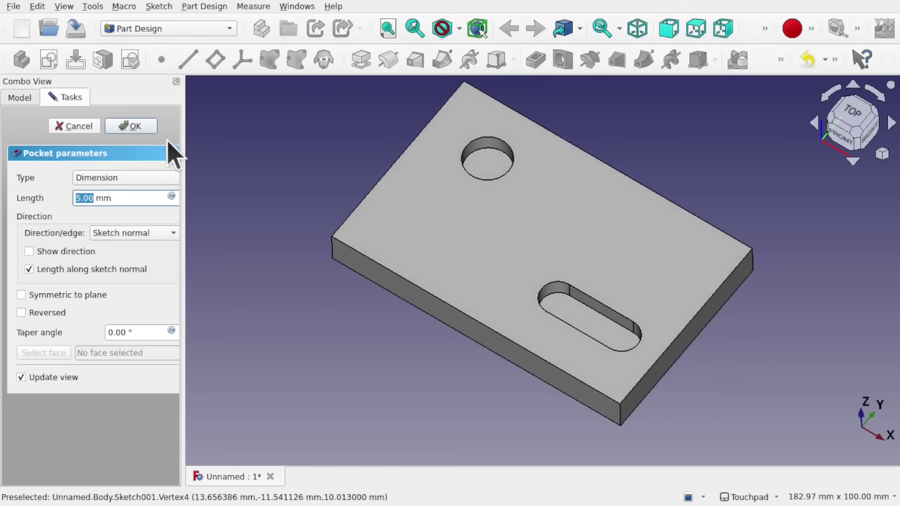
left_click(144, 128)
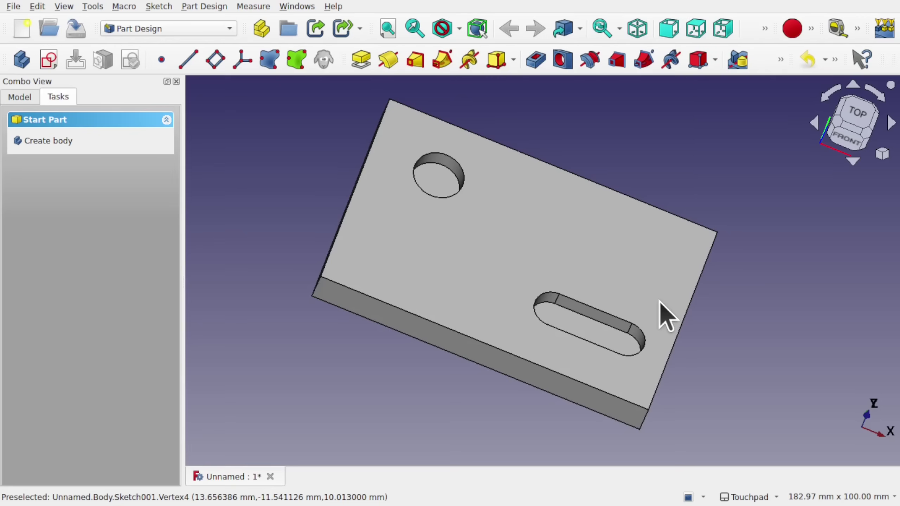
Switch to the TechDraw workbench and insert a default drawing page.
left_click(172, 27)
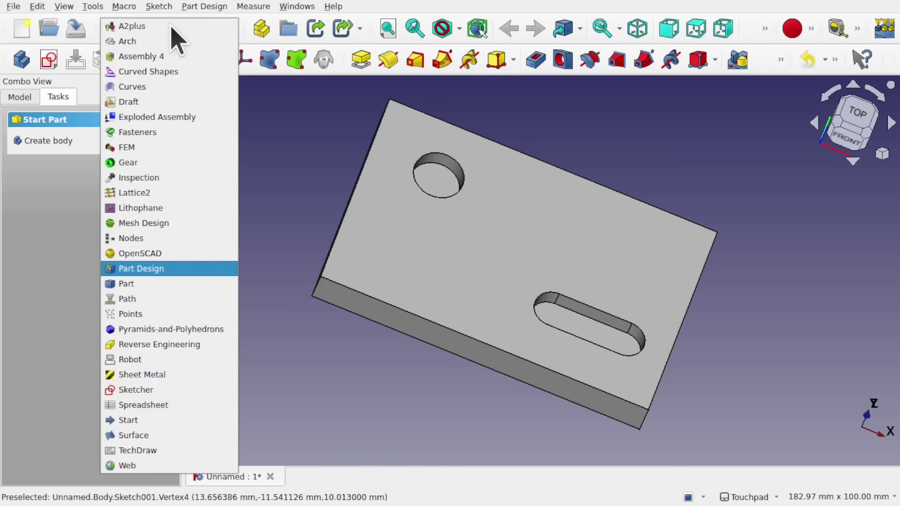
left_click(164, 453)
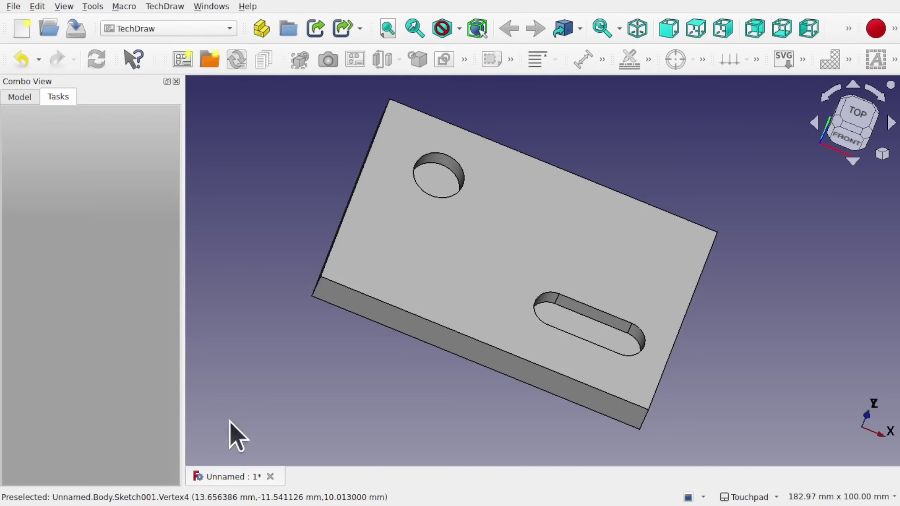
left_click(21, 98)
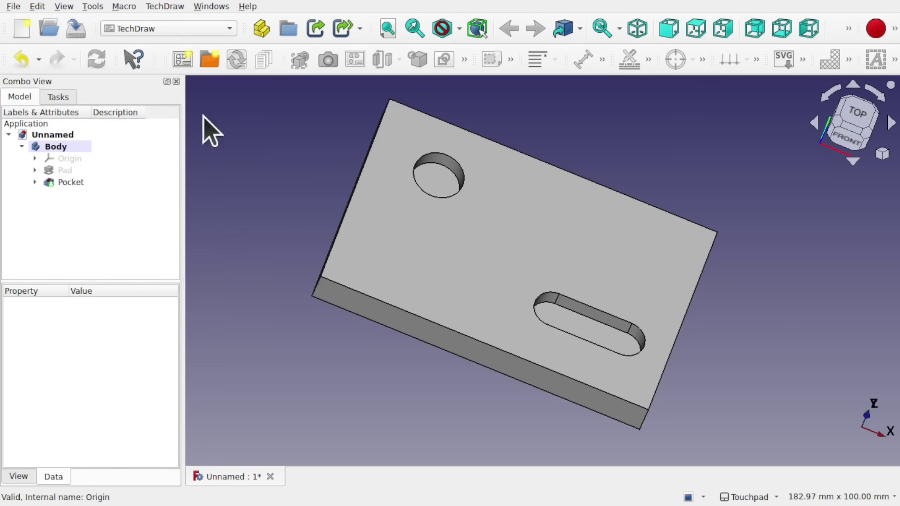
left_click(165, 7)
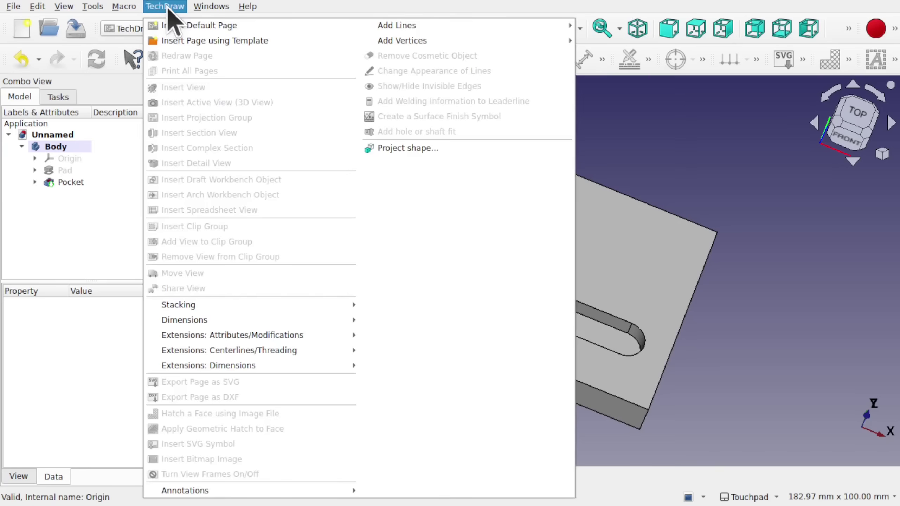
left_click(232, 34)
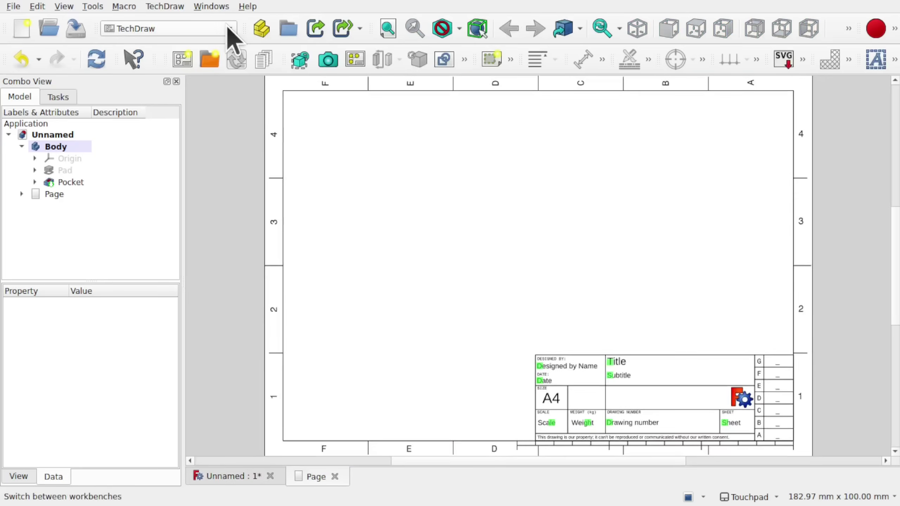
Replace the drawing page's template with A1_Landscape_blank.svg.
left_click(21, 194)
left_click(80, 206)
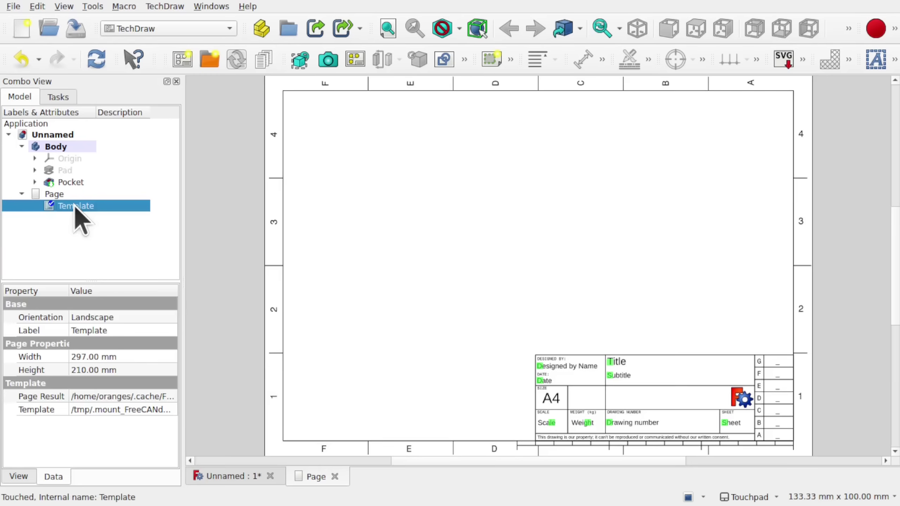
left_click(154, 409)
left_click(172, 411)
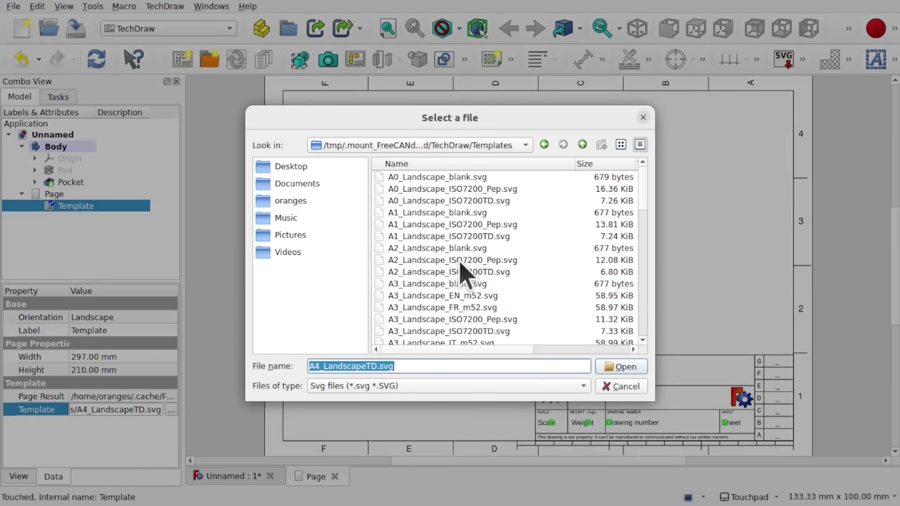
left_click(462, 212)
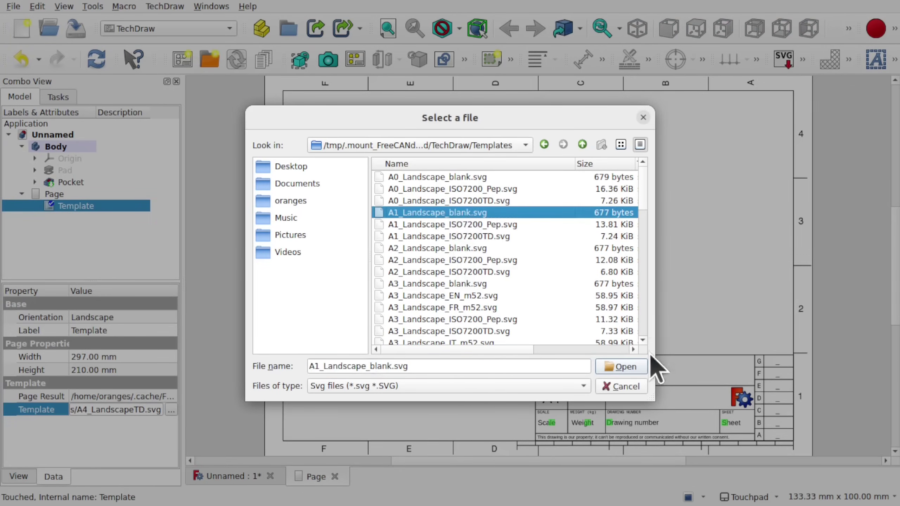
left_click(628, 366)
scroll(479, 252, "down", 3)
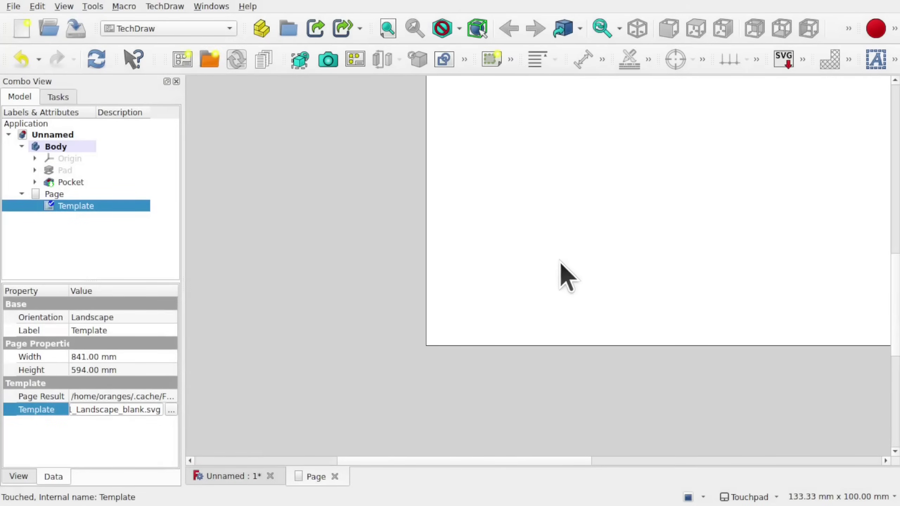
scroll(557, 267, "down", 3)
middle_click_drag(601, 242, 469, 312)
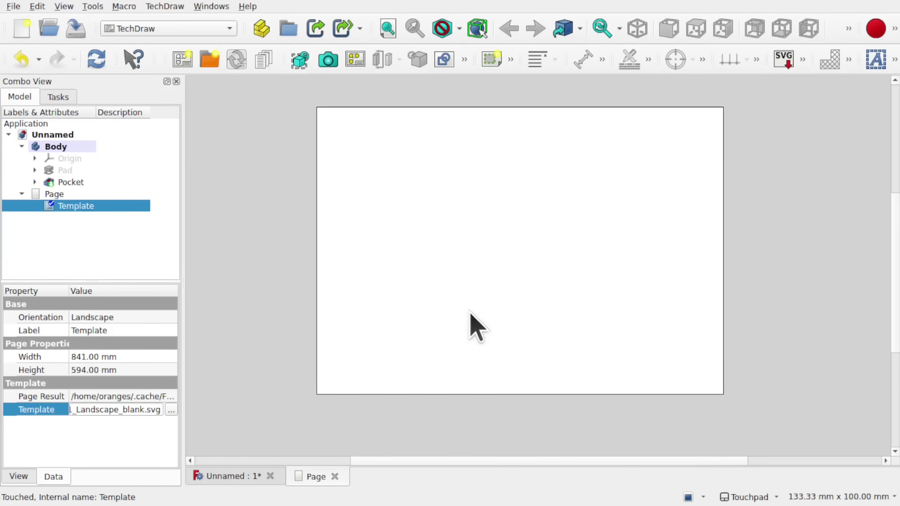
Orient the plate body to its front view and insert that view on the drawing page.
left_click(65, 147)
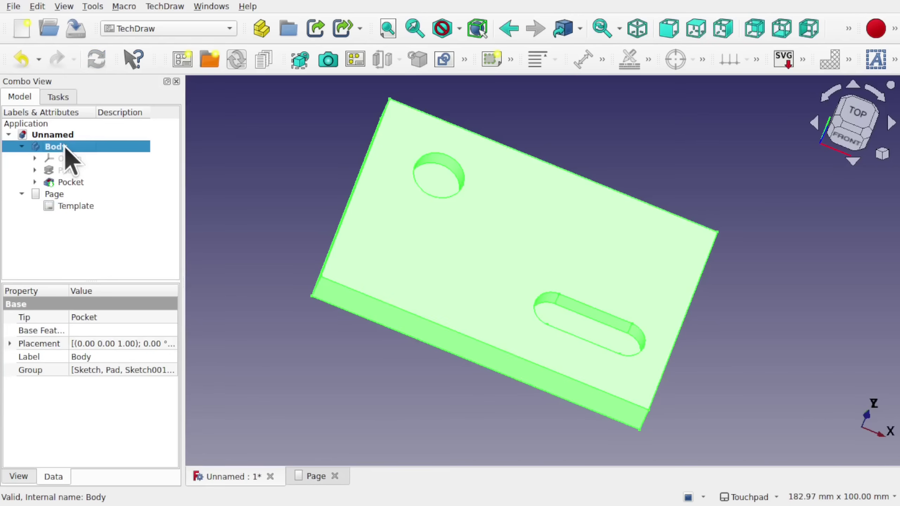
left_click(870, 136)
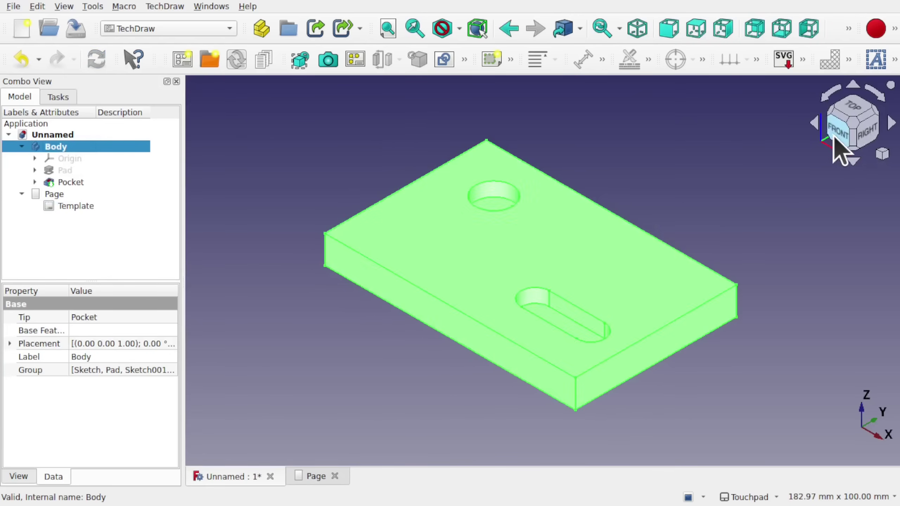
left_click(842, 140)
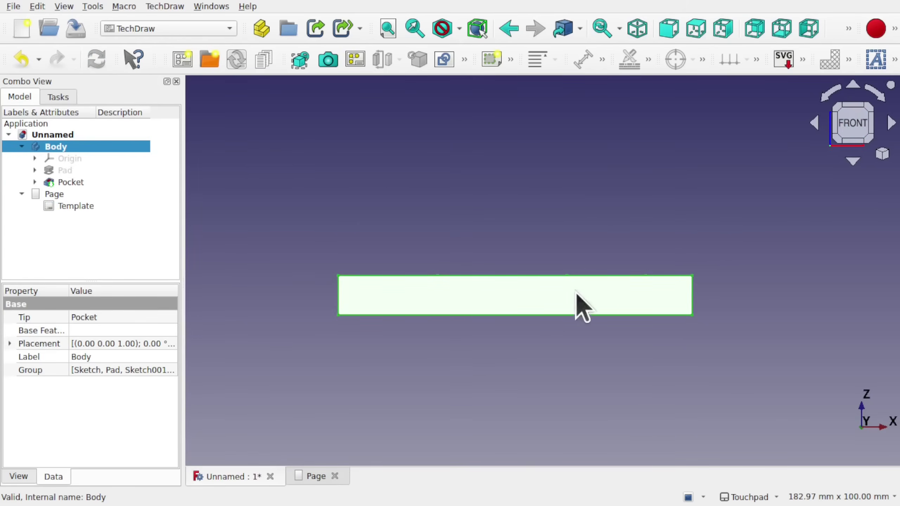
left_click(158, 5)
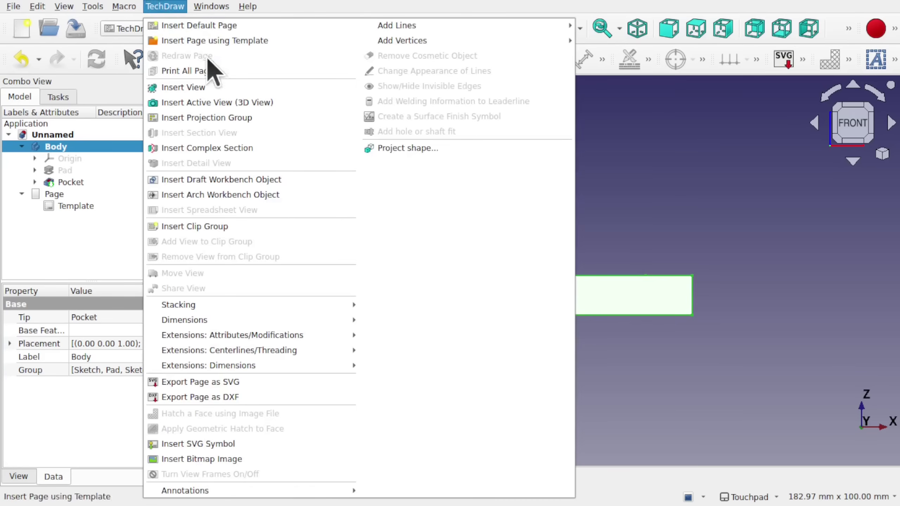
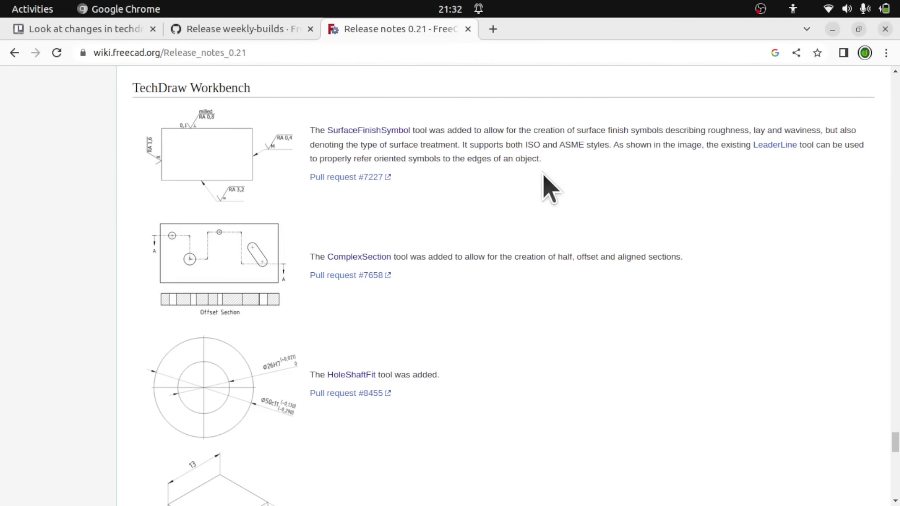
left_click(213, 30)
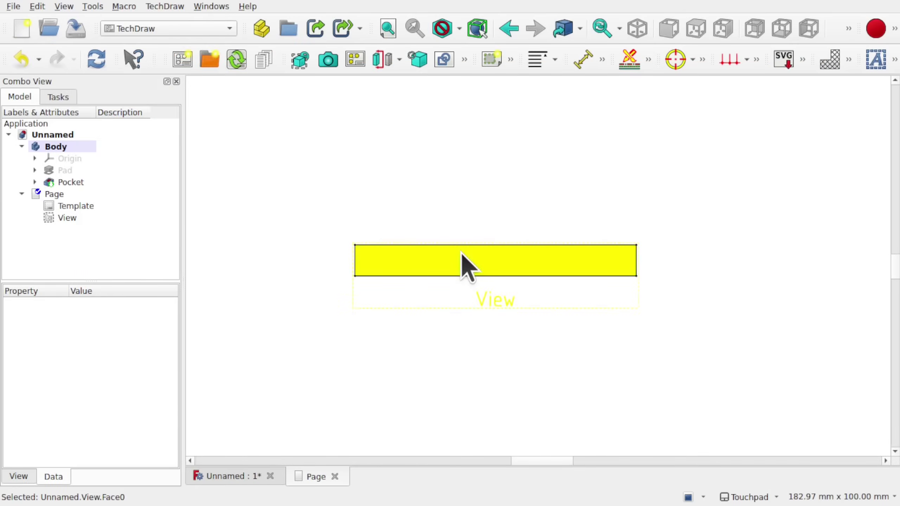
Start a surface finish symbol for the front view with the text milling and lay symbol X.
left_click(461, 252)
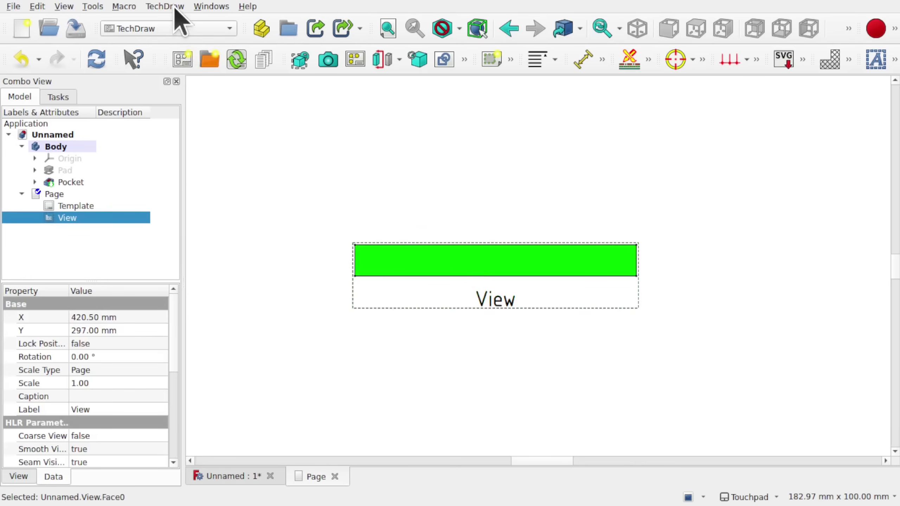
left_click(165, 6)
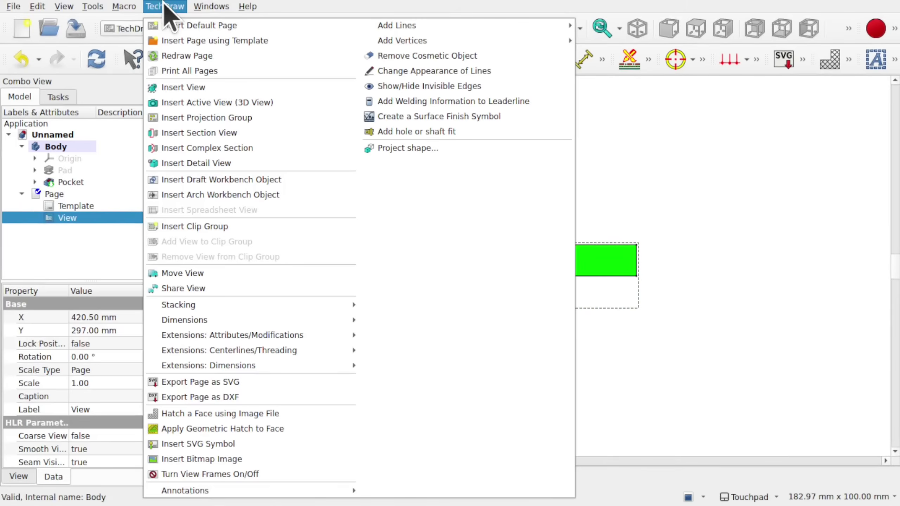
left_click(439, 116)
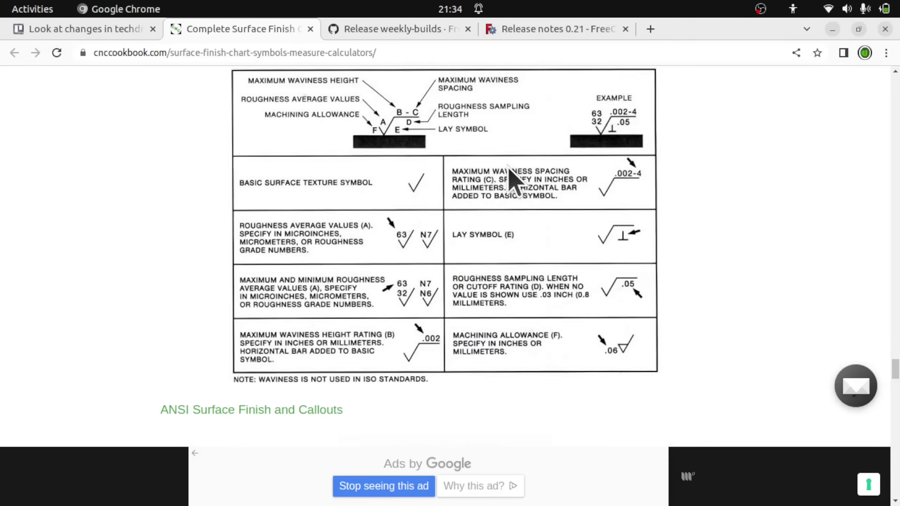
scroll(513, 182, "down", 8)
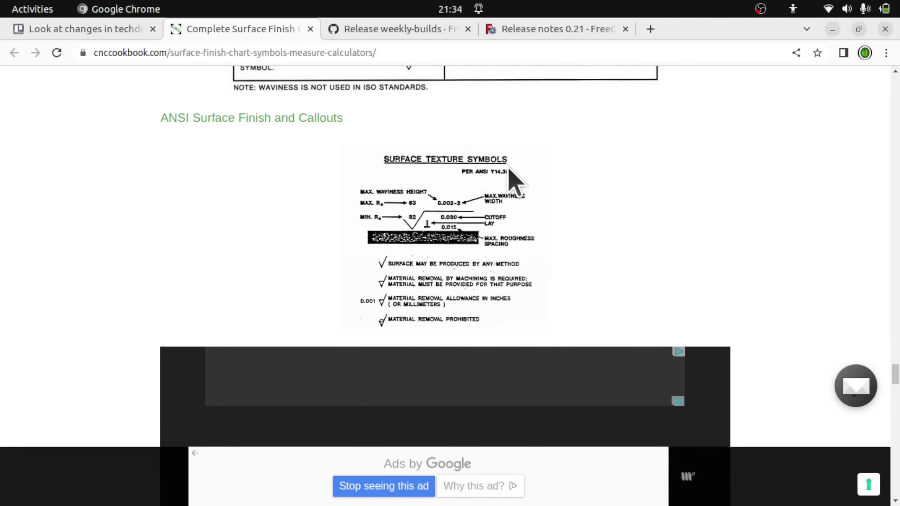
scroll(514, 182, "down", 15)
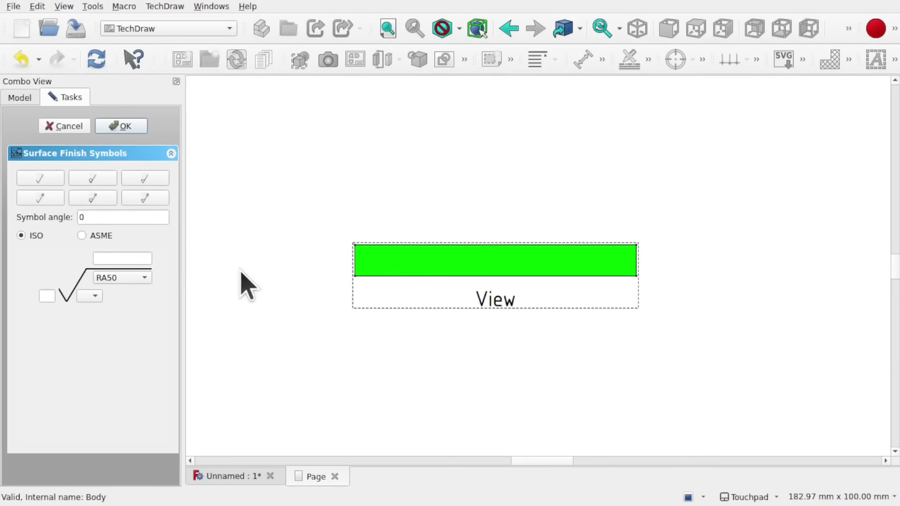
left_click(135, 258)
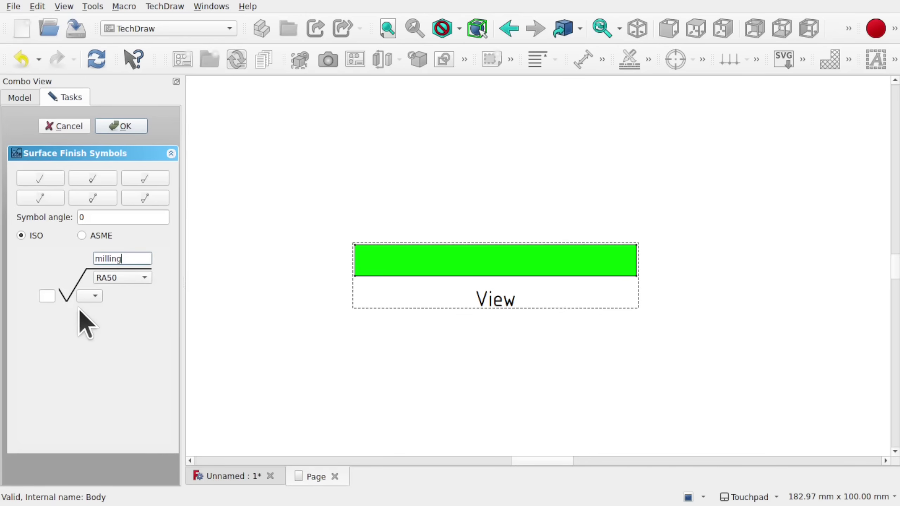
left_click(89, 296)
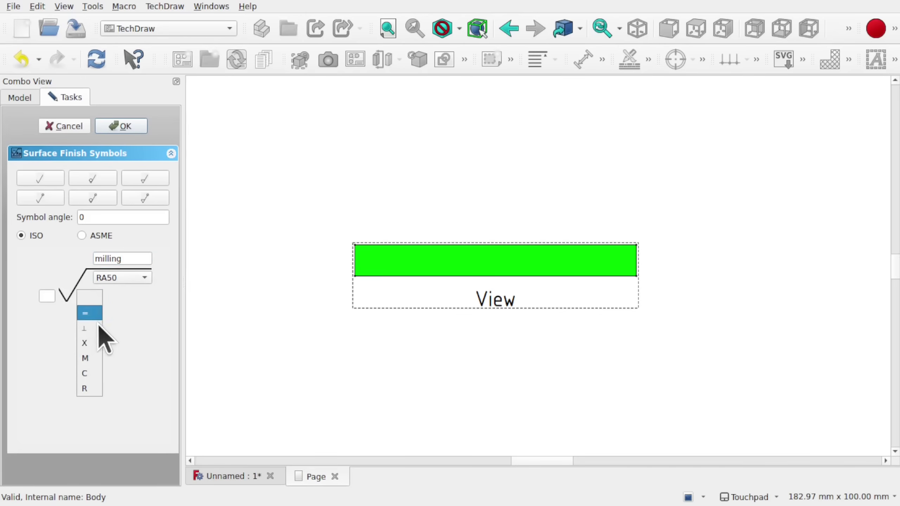
left_click(86, 344)
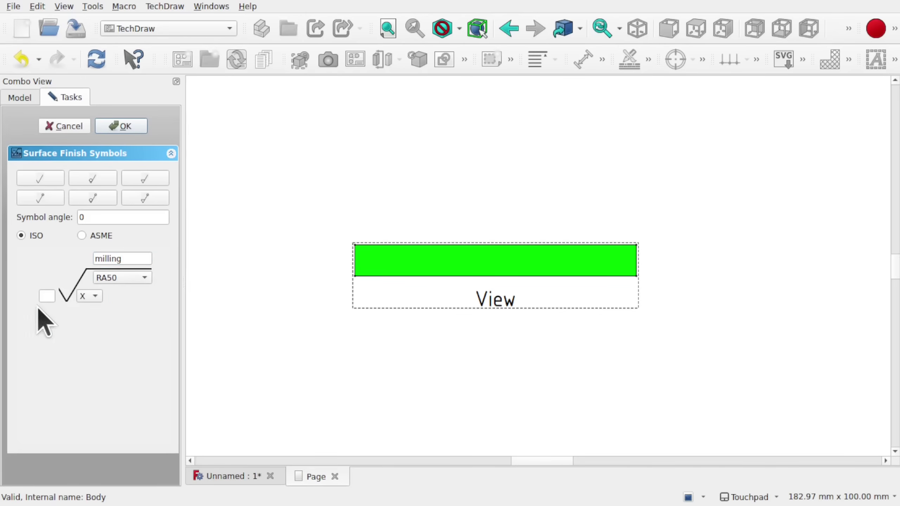
left_click(46, 295)
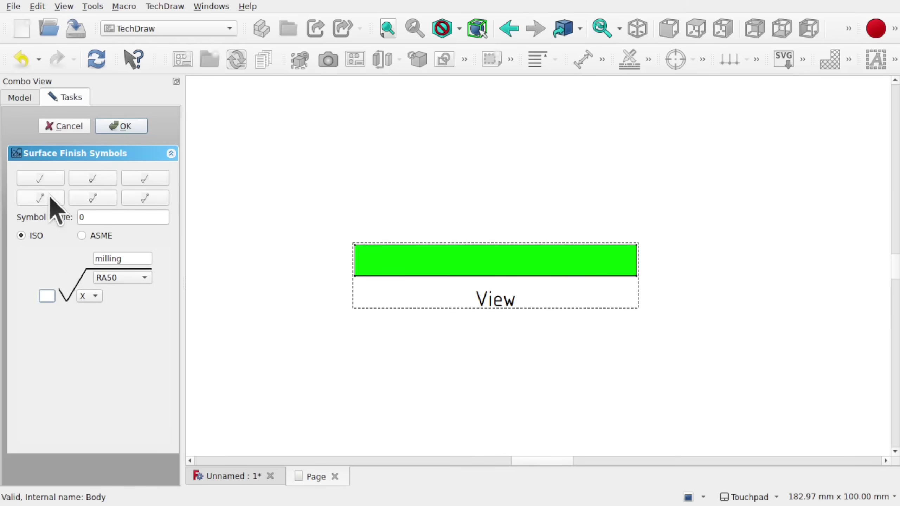
Try the symbol variants, insert the basic any-method surface finish symbol and move it to about X 458, Y 302 mm.
left_click(92, 198)
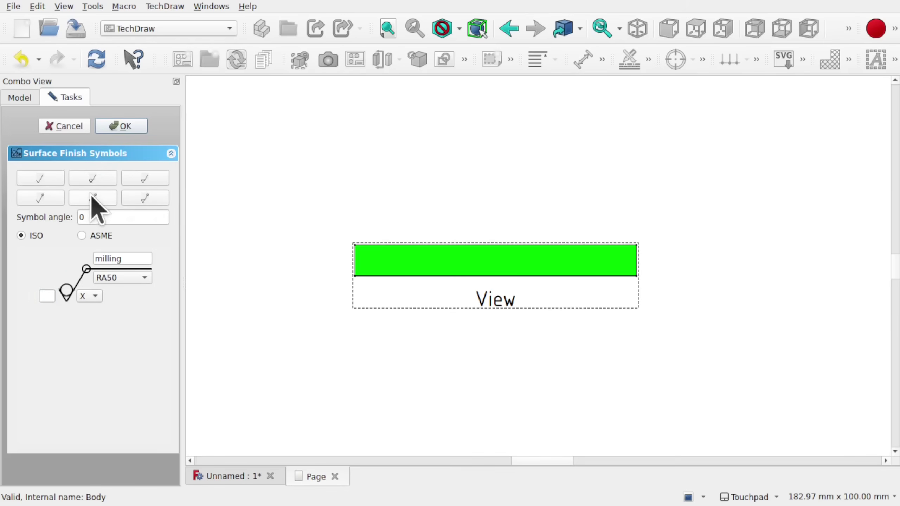
left_click(140, 197)
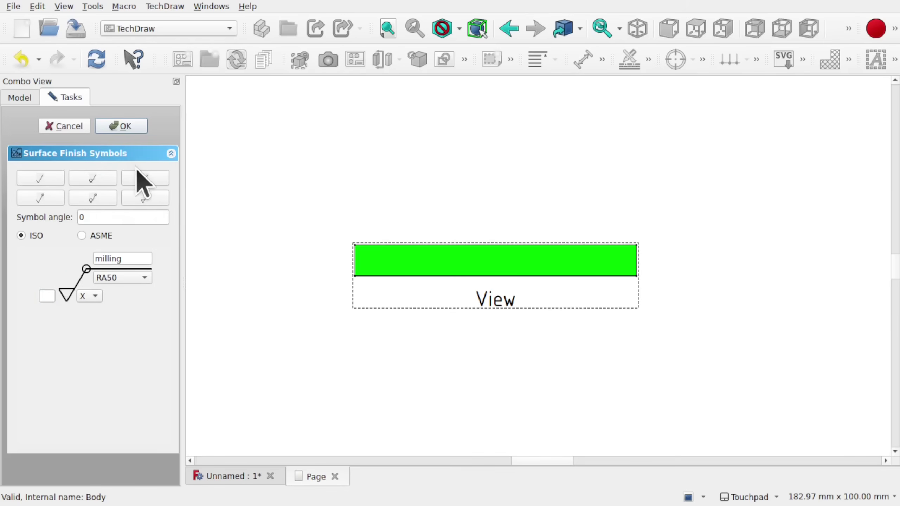
left_click(46, 181)
left_click(133, 125)
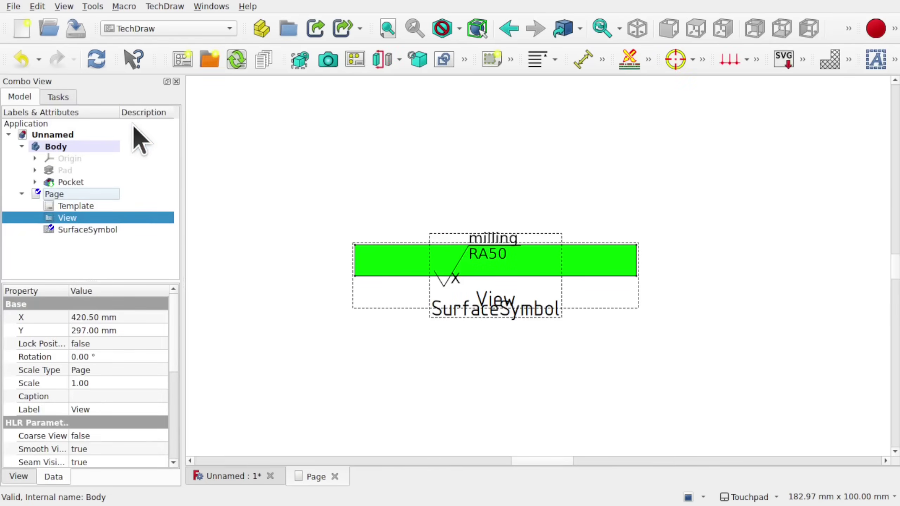
left_click_drag(486, 245, 606, 227)
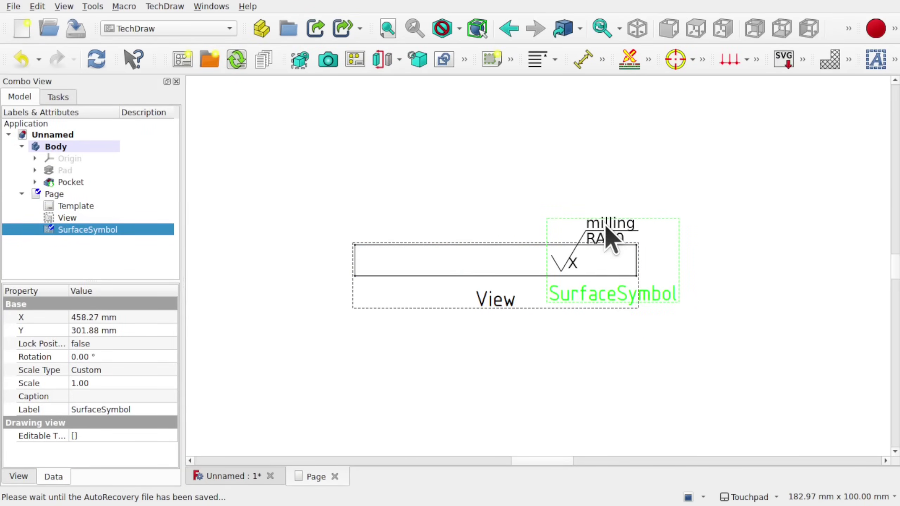
Delete the surface finish symbol and the front view from the drawing page.
key("Delete")
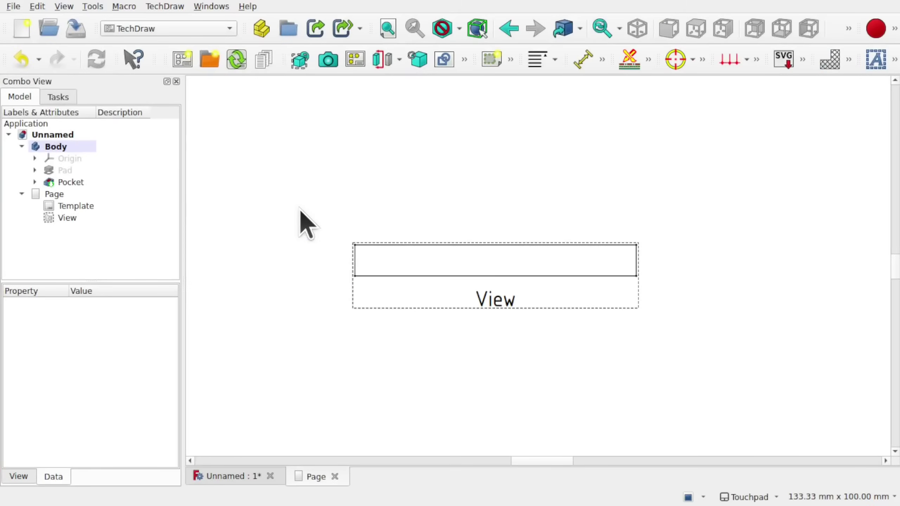
left_click(64, 218)
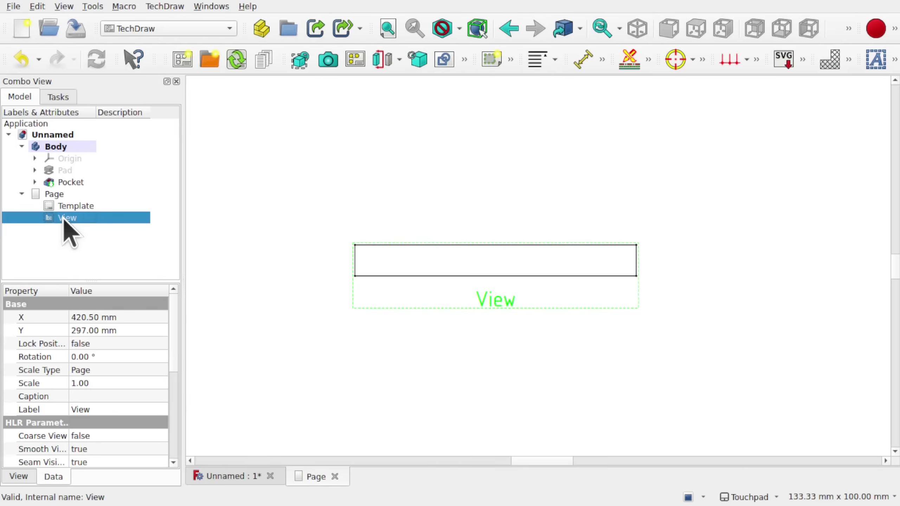
key("Delete")
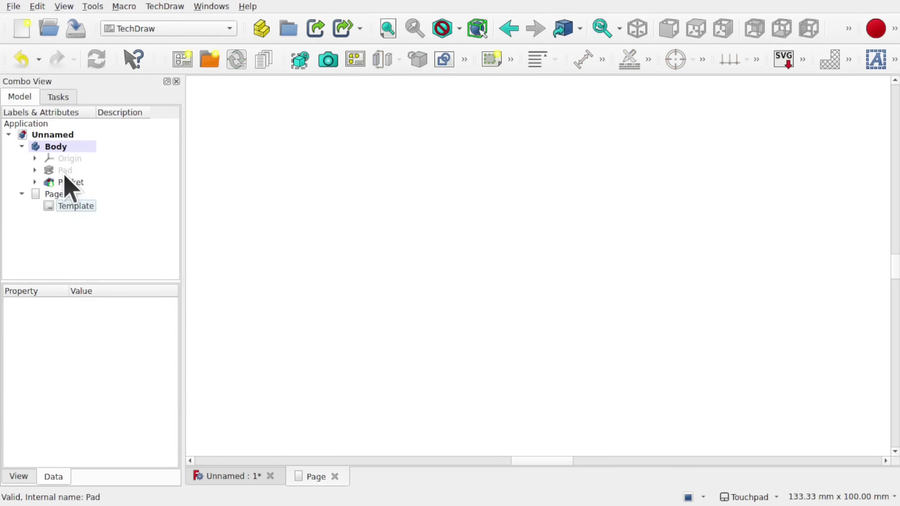
Orient the body to its top view and create a new Part Design sketch on the plate's top face.
double_click(65, 147)
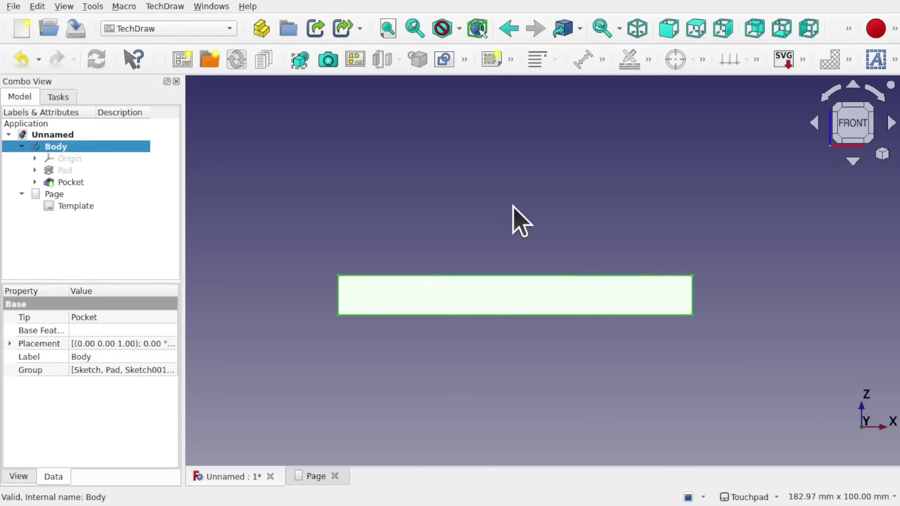
middle_click_drag(510, 201, 510, 221)
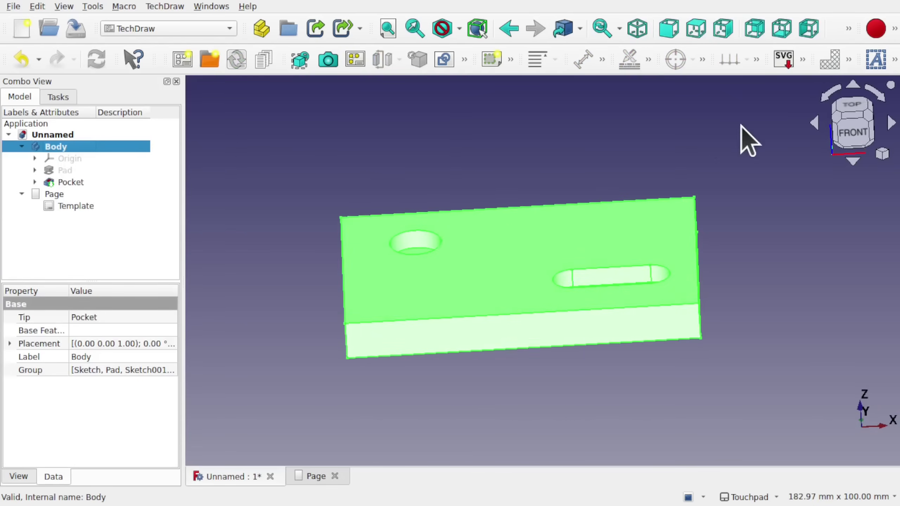
left_click(856, 106)
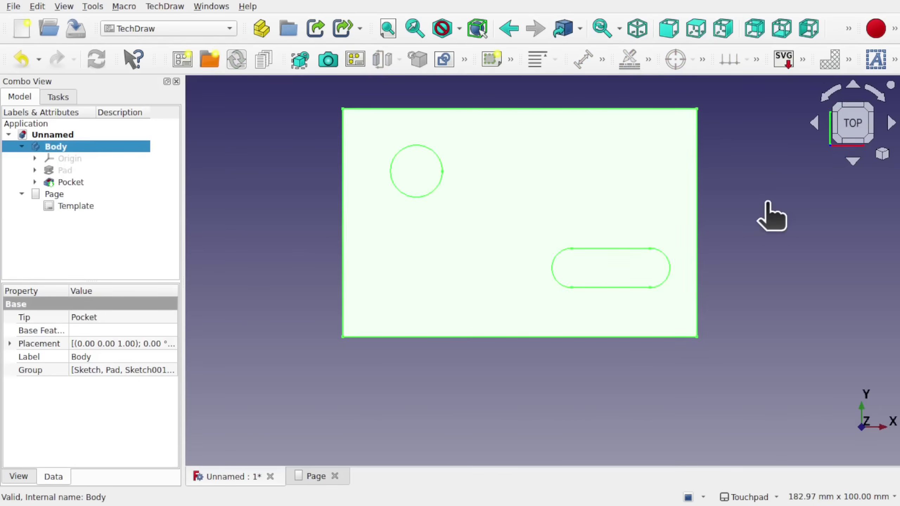
left_click(768, 215)
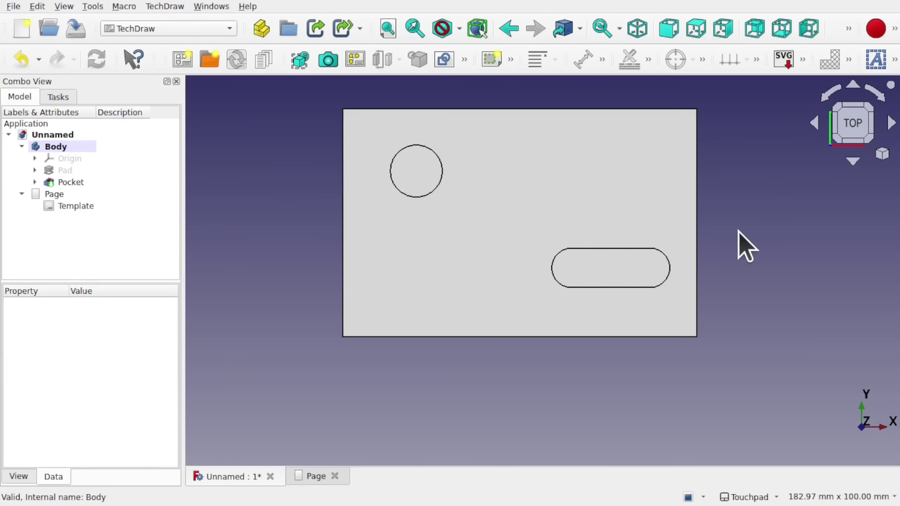
left_click(479, 202)
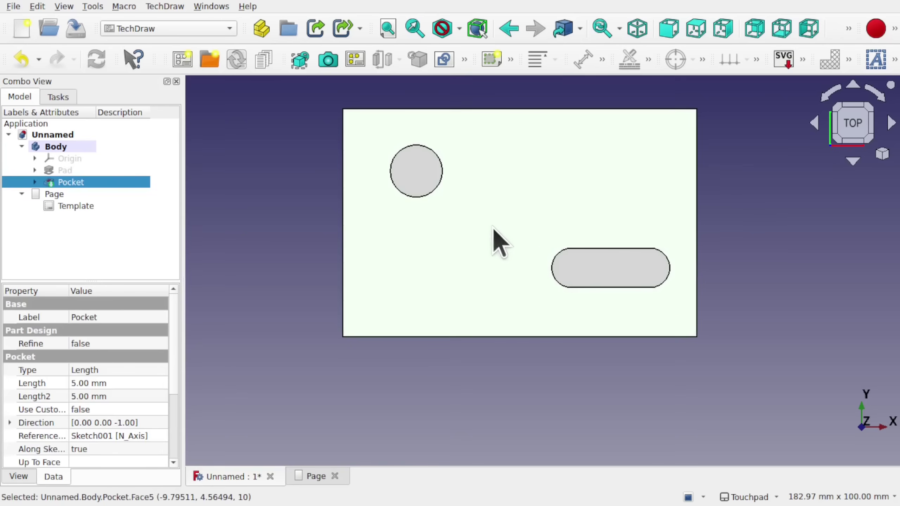
left_click(167, 29)
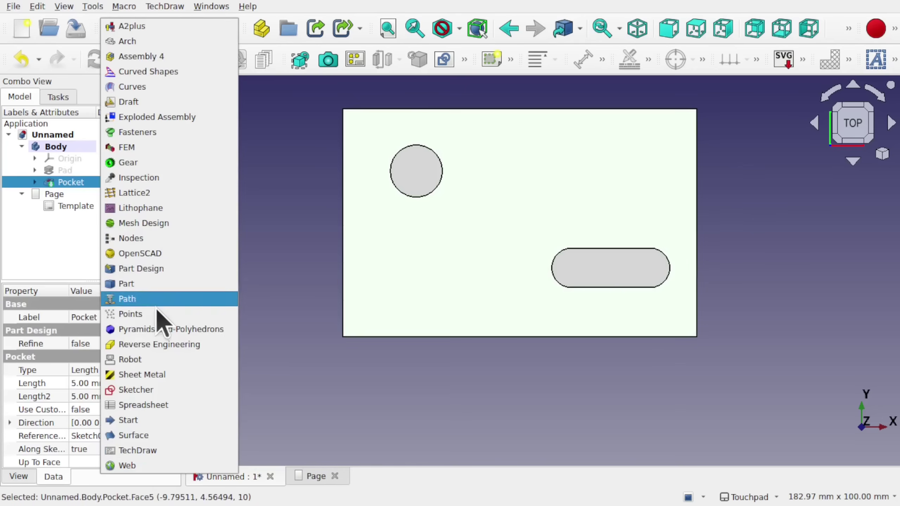
left_click(173, 268)
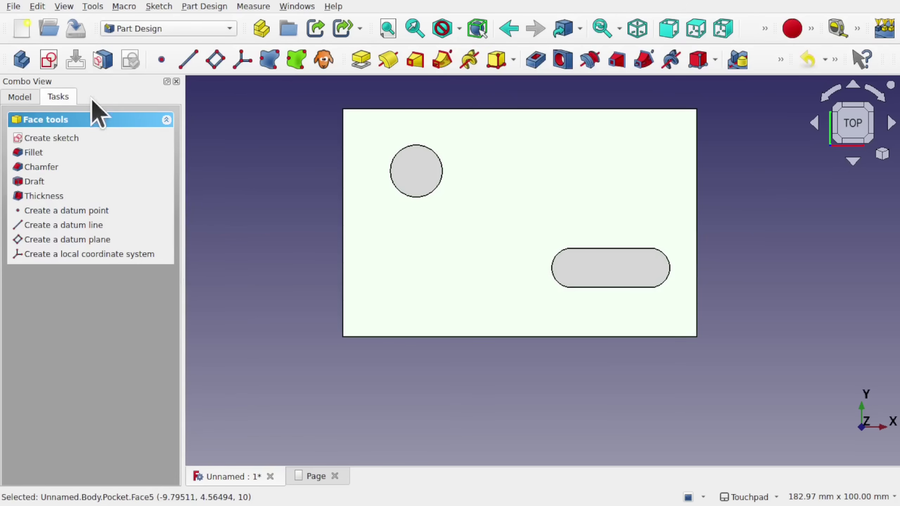
left_click(49, 59)
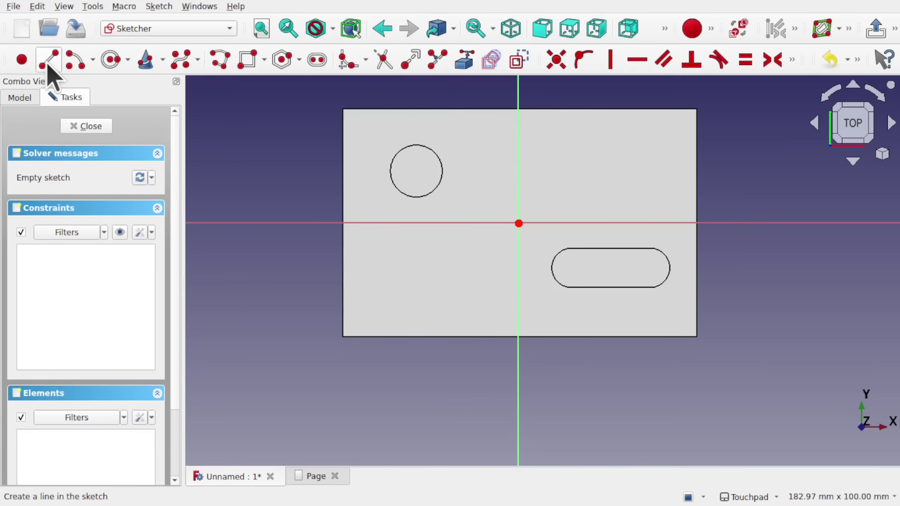
Reference the plate's left and right edges, the circle's rightmost vertex and the slot's left arc as external geometry in the sketch.
left_click(220, 61)
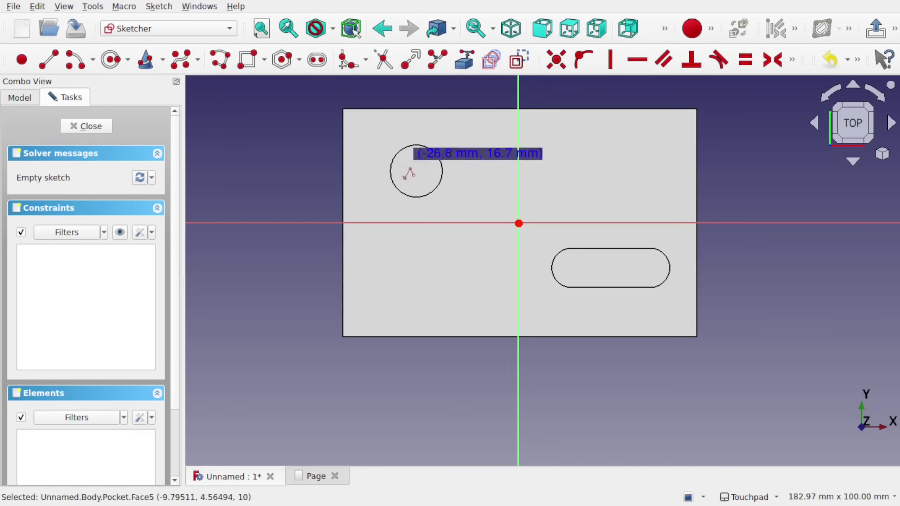
left_click(463, 60)
left_click(343, 177)
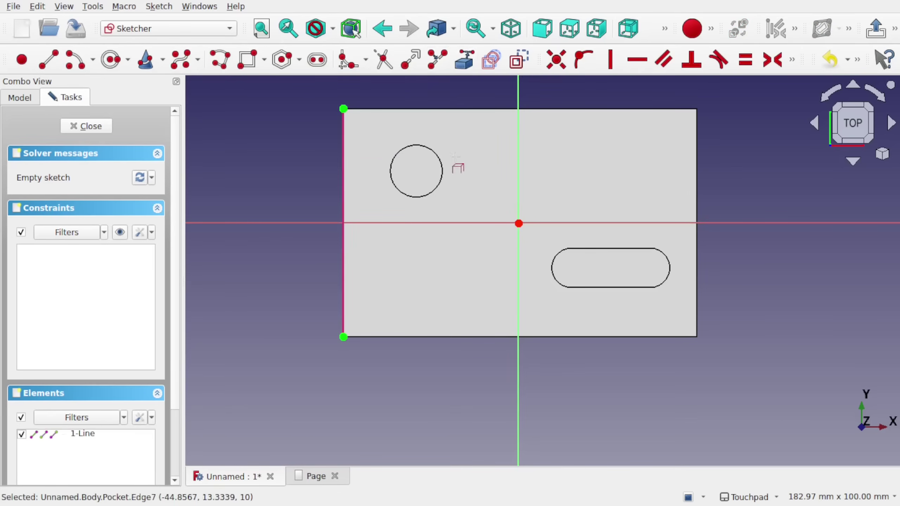
left_click(697, 271)
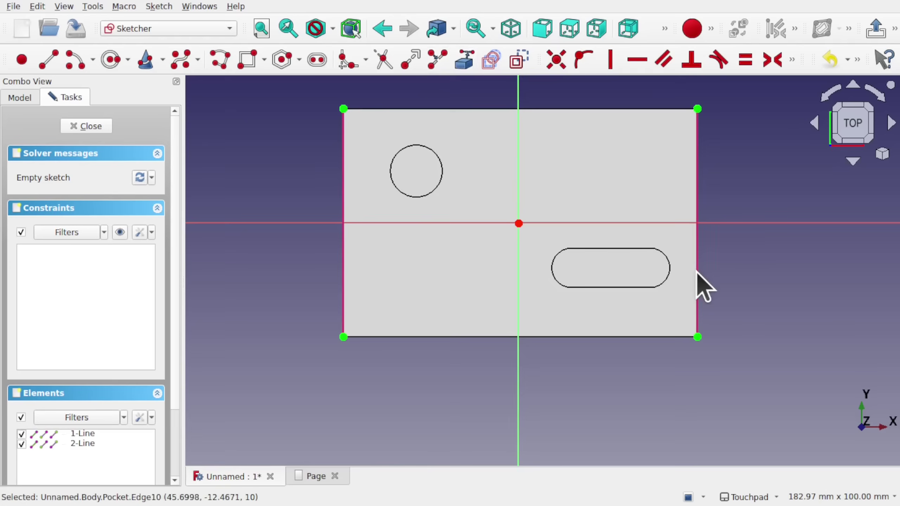
left_click(443, 172)
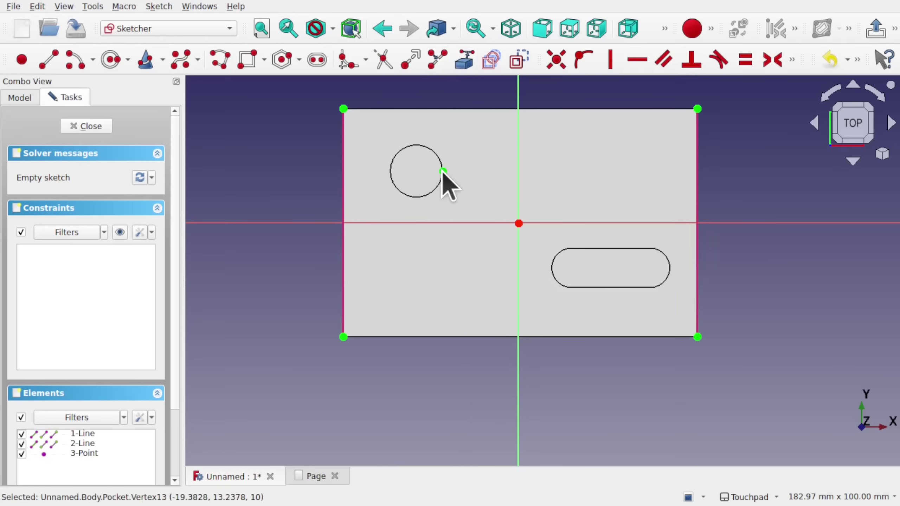
left_click(556, 278)
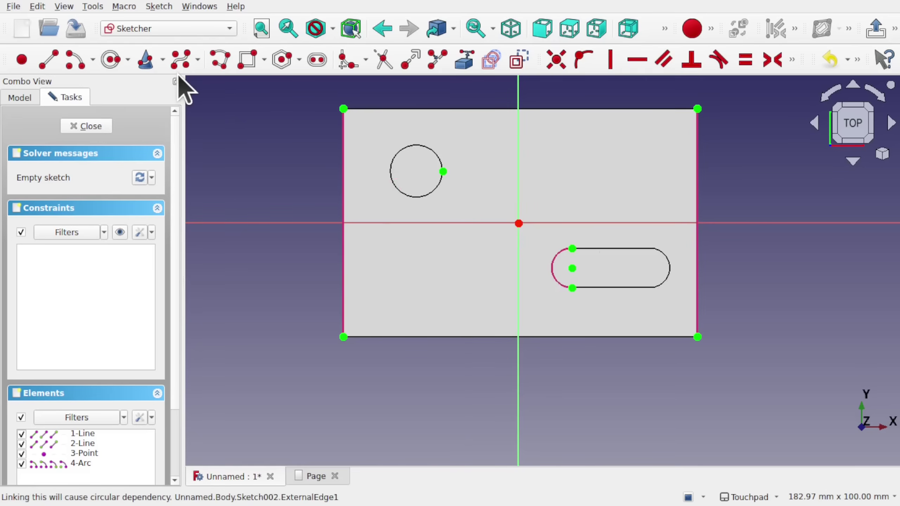
Draw a stepped horizontal-vertical-horizontal polyline from outside the plate's left edge through the circle's rightmost vertex and slot's left arc centre, past the right edge.
left_click(220, 60)
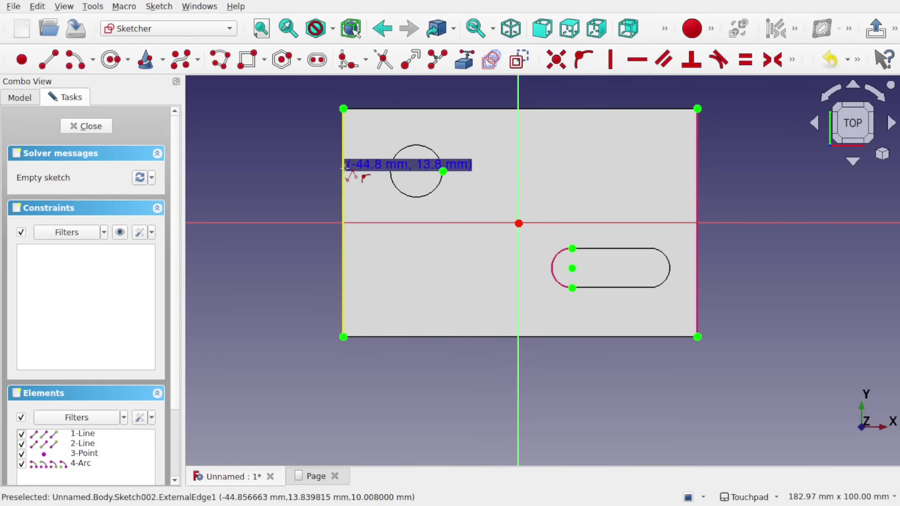
left_click(295, 170)
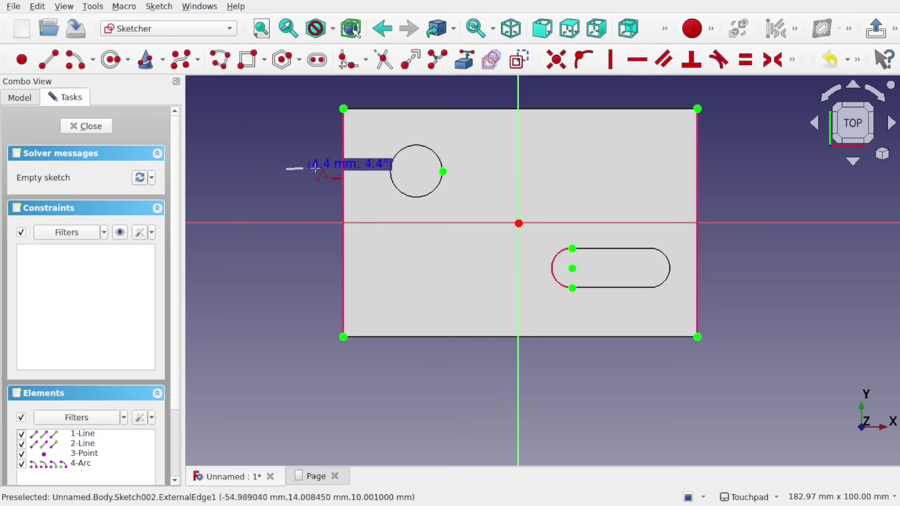
left_click(444, 172)
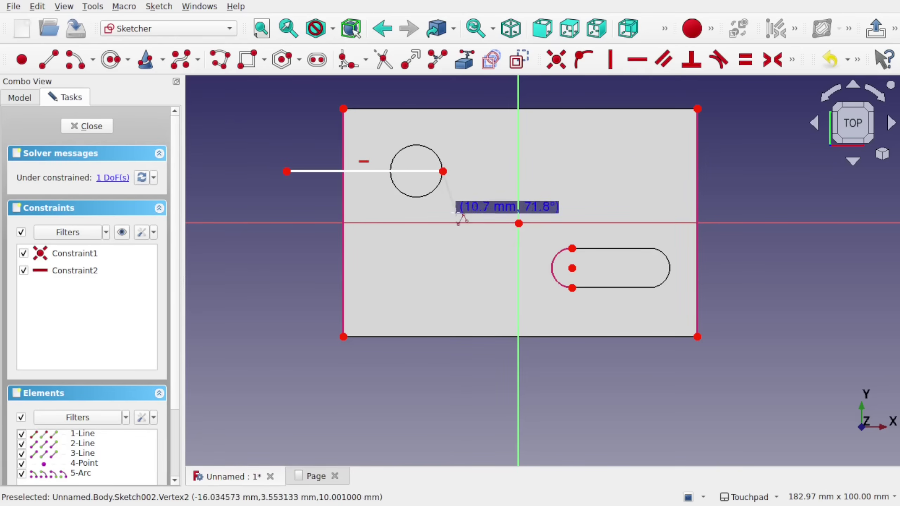
left_click(443, 264)
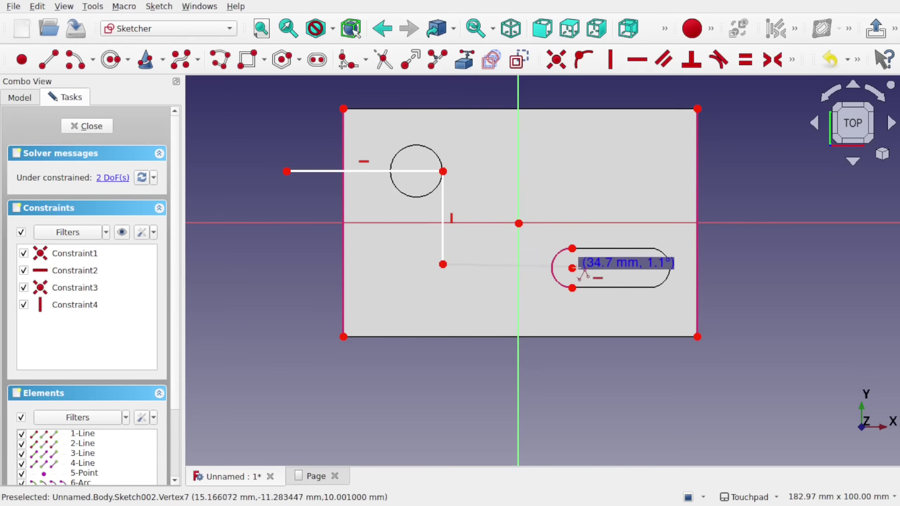
left_click(573, 269)
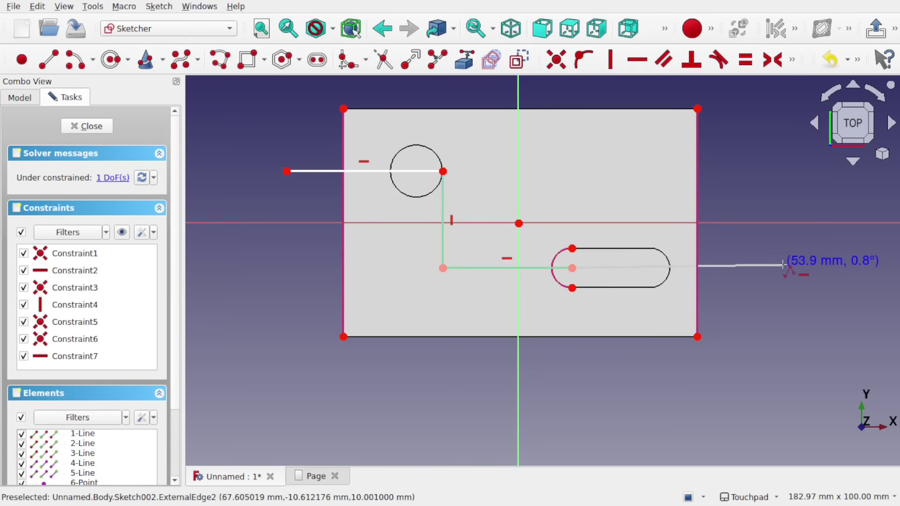
left_click(782, 267)
right_click(759, 280)
Constrain the polyline's two free endpoints onto the plate's right and left edges with point-on-object constraints, and close the sketch.
left_click(782, 269)
left_click(697, 301)
left_click(583, 59)
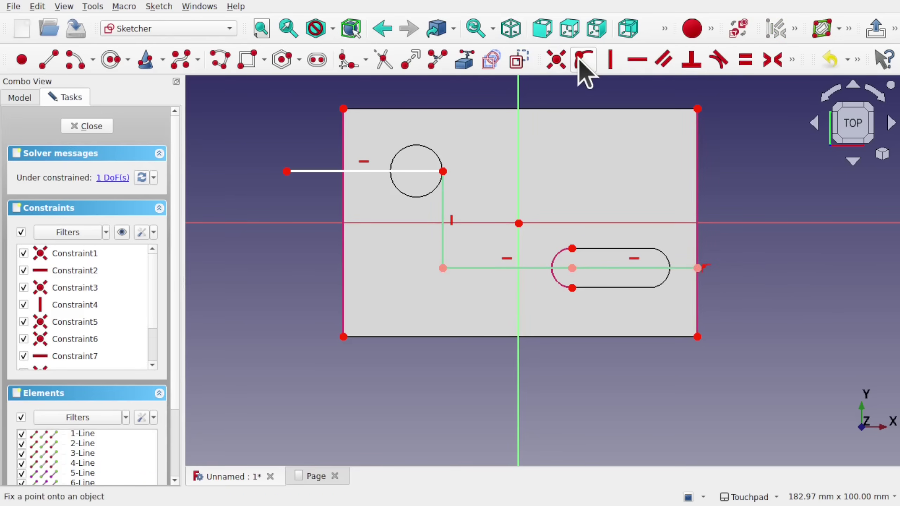
left_click(286, 173)
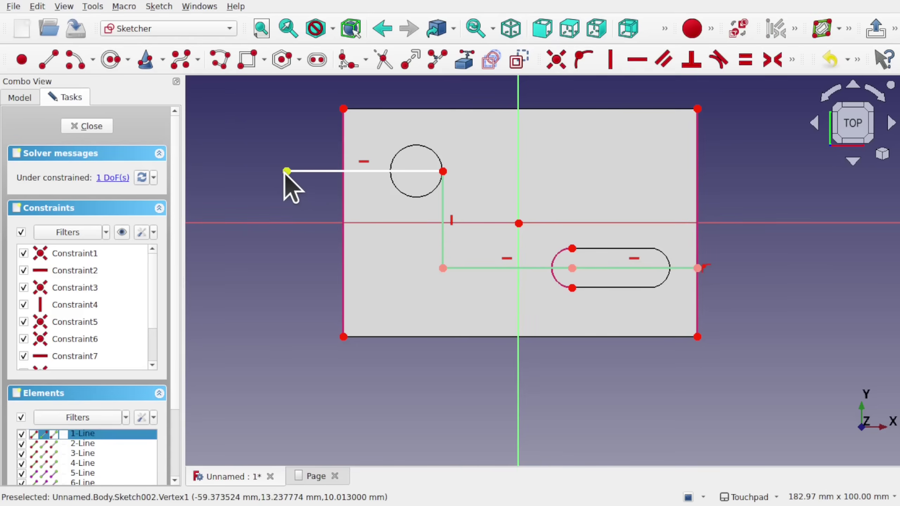
left_click(343, 203)
left_click(583, 59)
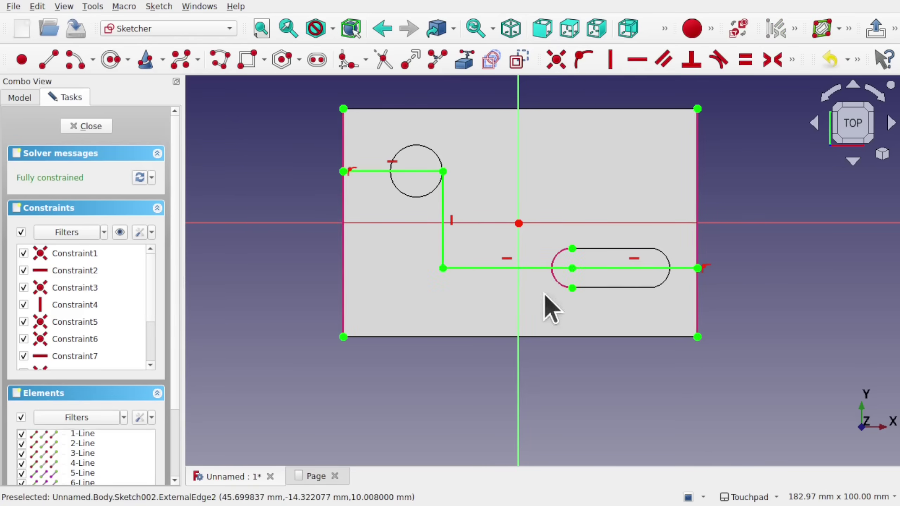
left_click(89, 126)
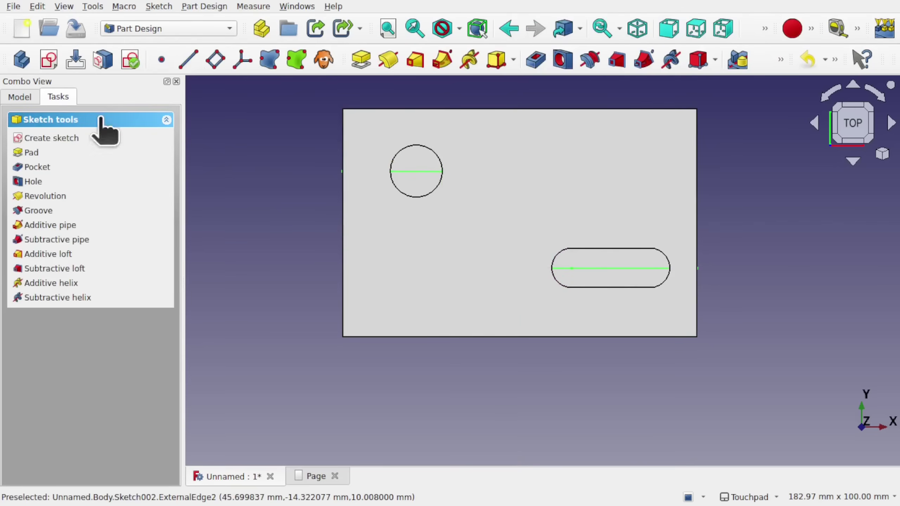
Restore the top orientation, switch to the TechDraw workbench and insert a view of the body on the drawing page.
mouse_move(477, 255)
left_mouse_down("shift")
mouse_move(480, 232)
mouse_move(555, 180)
mouse_move(475, 197)
left_mouse_up("shift")
left_click_drag(638, 348, 675, 155, "shift")
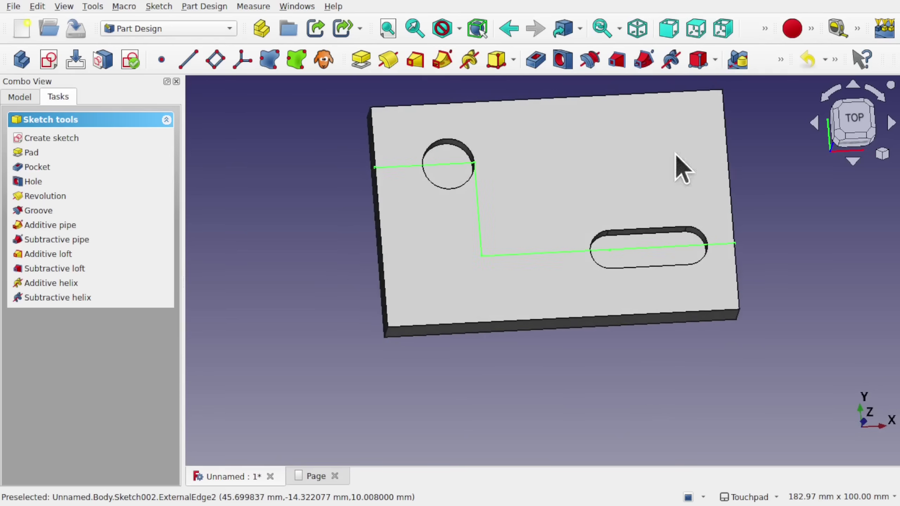
left_click(854, 124)
left_click(22, 97)
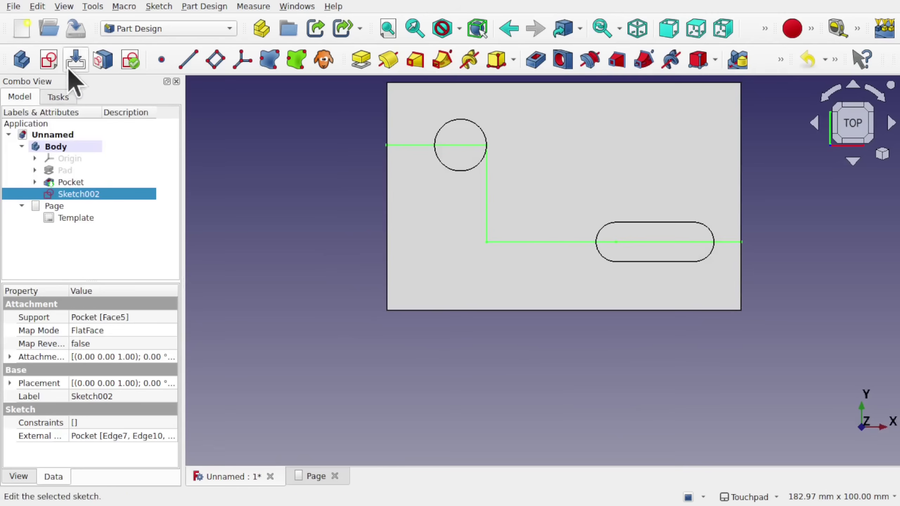
left_click(163, 29)
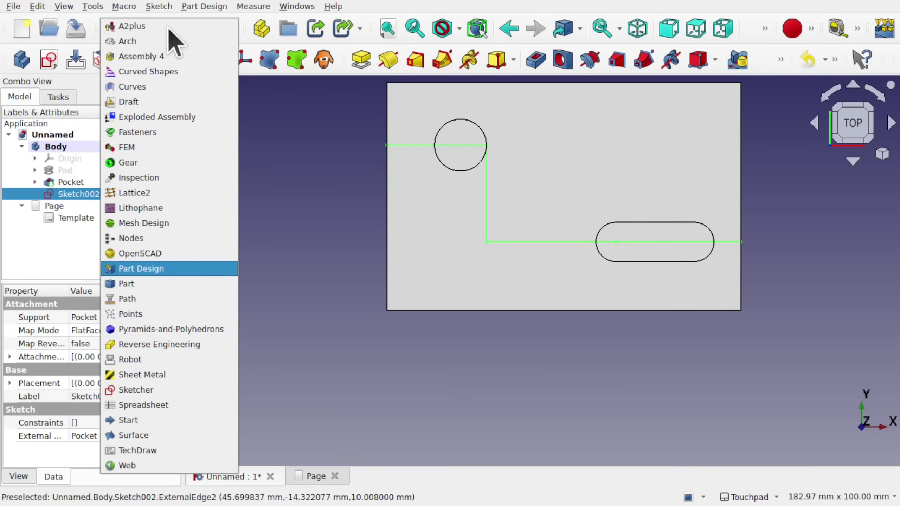
left_click(188, 451)
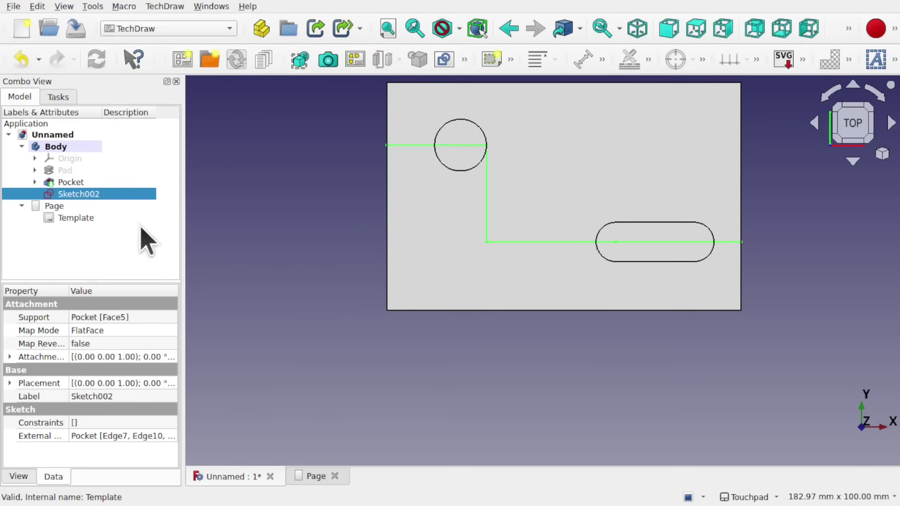
left_click(277, 261)
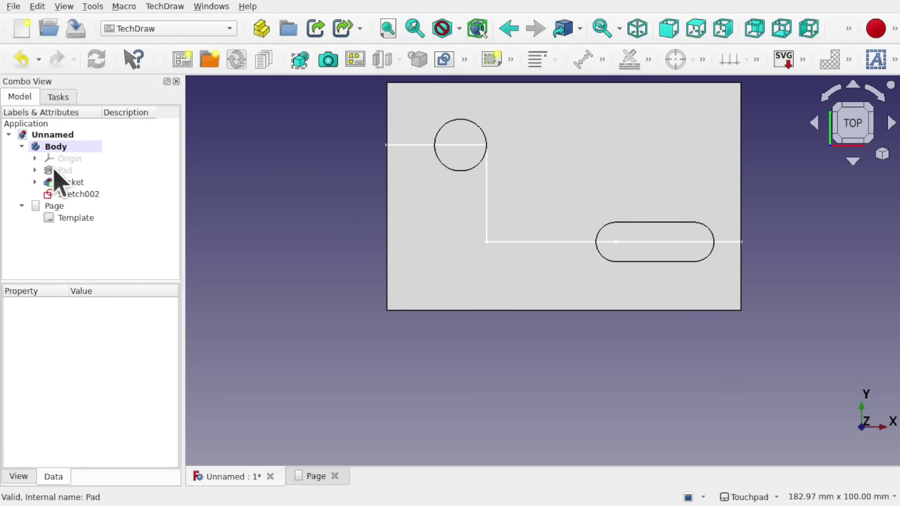
left_click(50, 150)
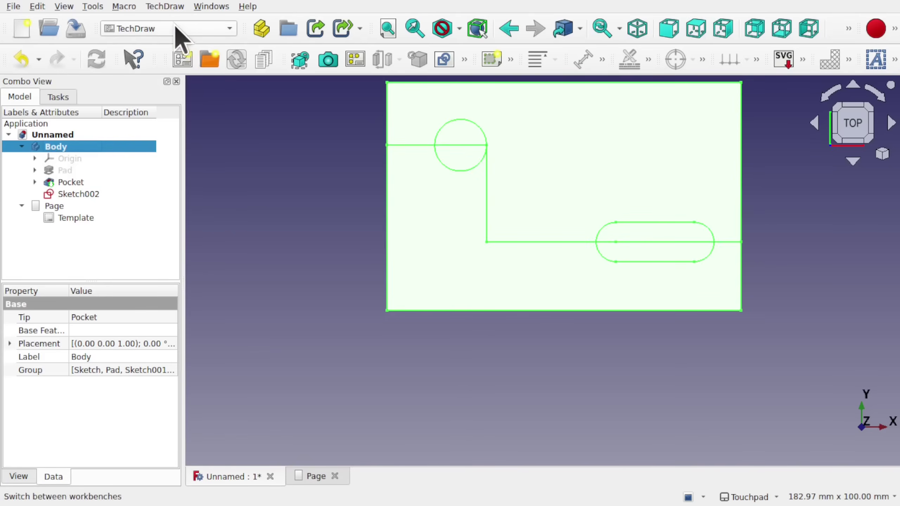
left_click(167, 6)
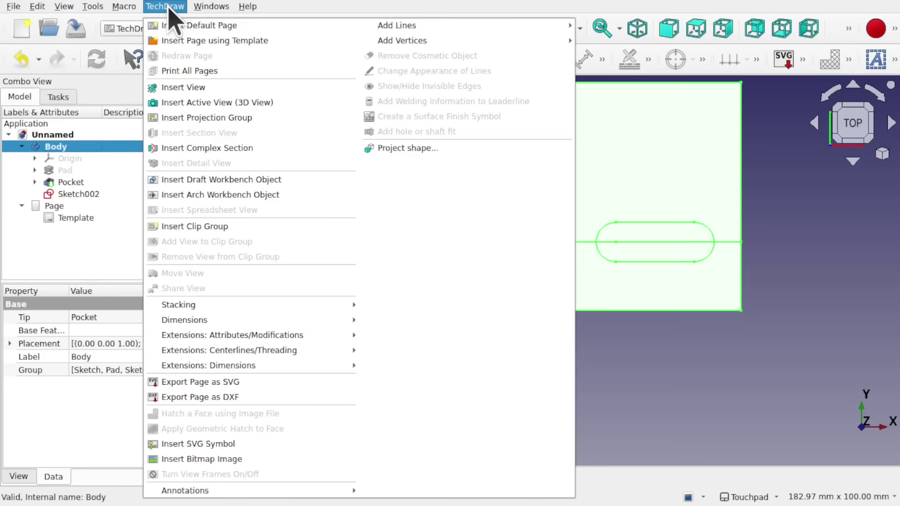
left_click(193, 87)
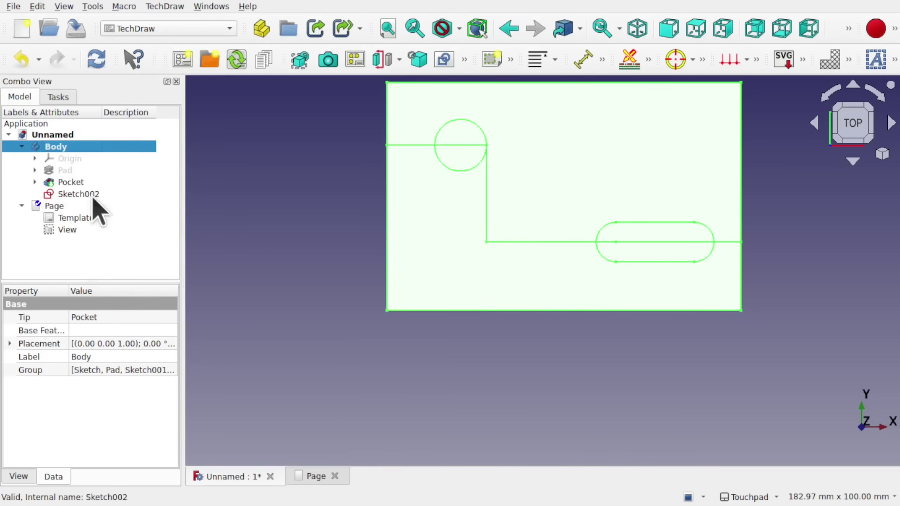
left_click(303, 223)
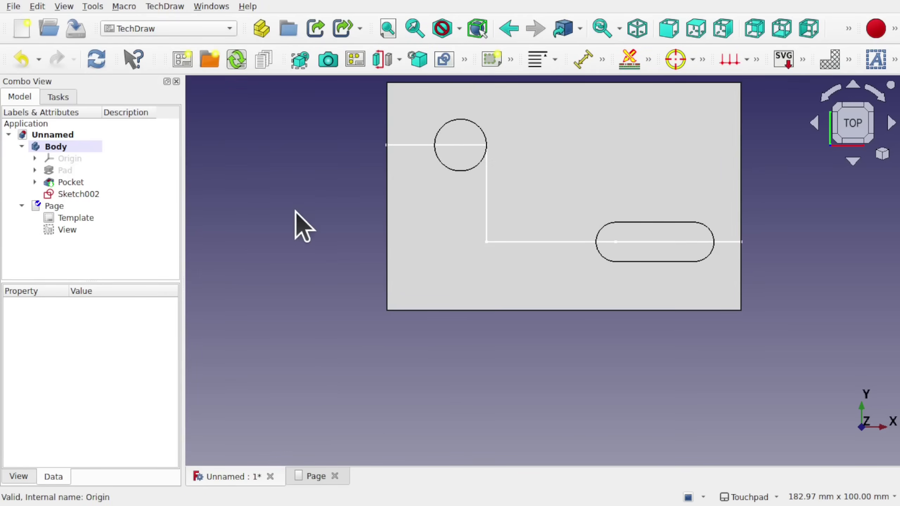
Start a complex section from the inserted view, using Sketch002 as its profile, and widen the settings area.
left_click(65, 231)
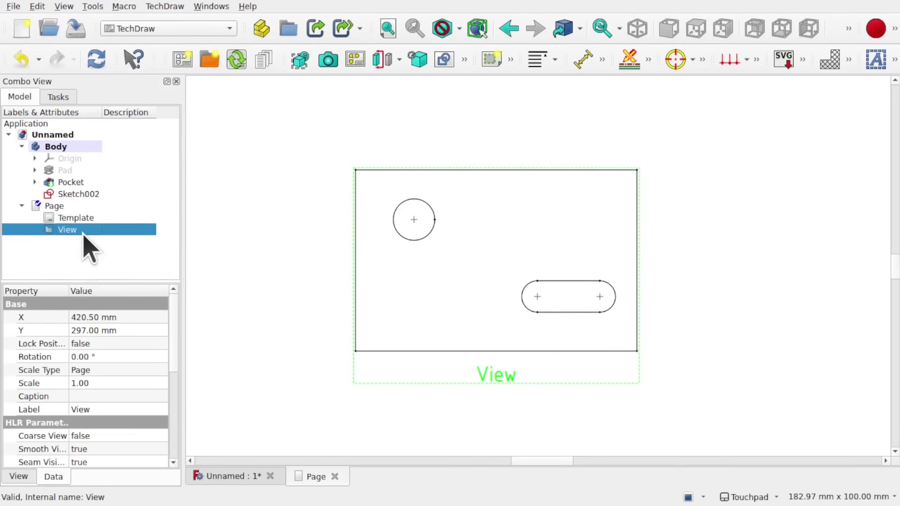
left_click(80, 195, "ctrl")
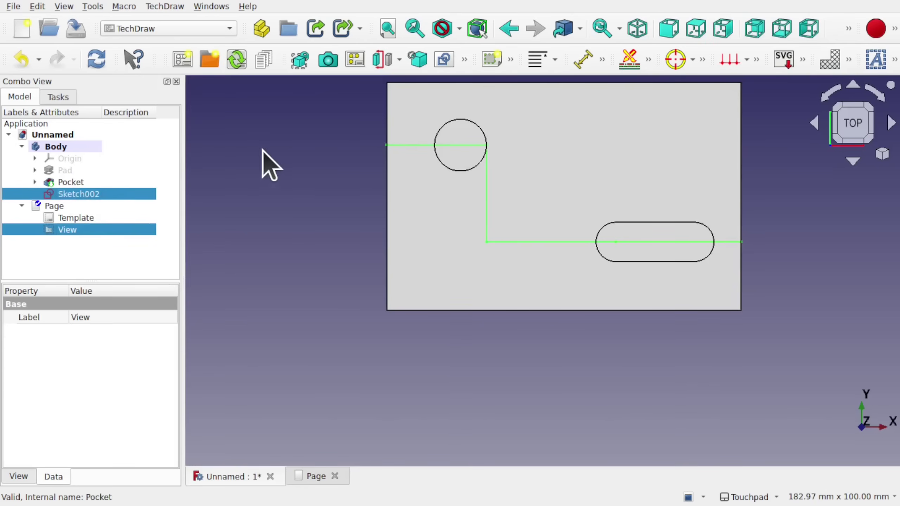
left_click(164, 6)
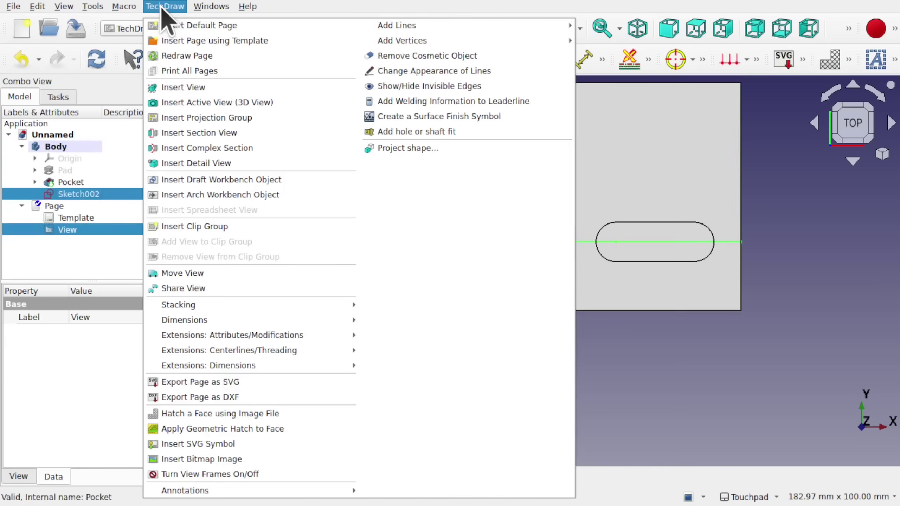
left_click(206, 147)
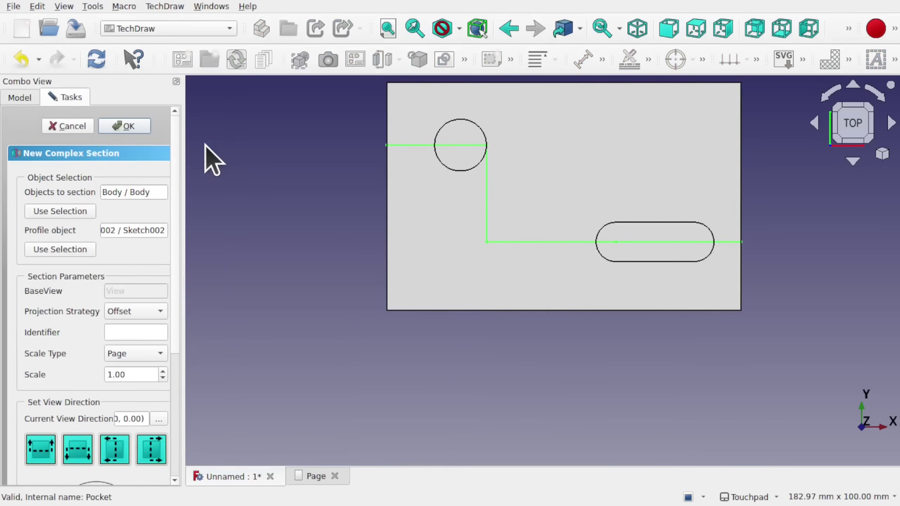
left_click_drag(182, 224, 324, 221)
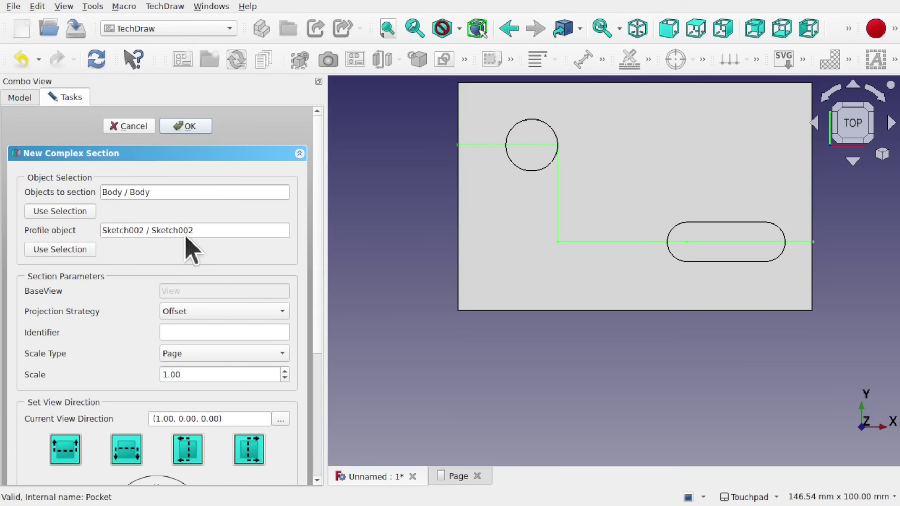
Display the drawing page and preview the complex section with live update, using view direction (-1.00, 0.00, 0.00).
scroll(320, 238, "down", 5)
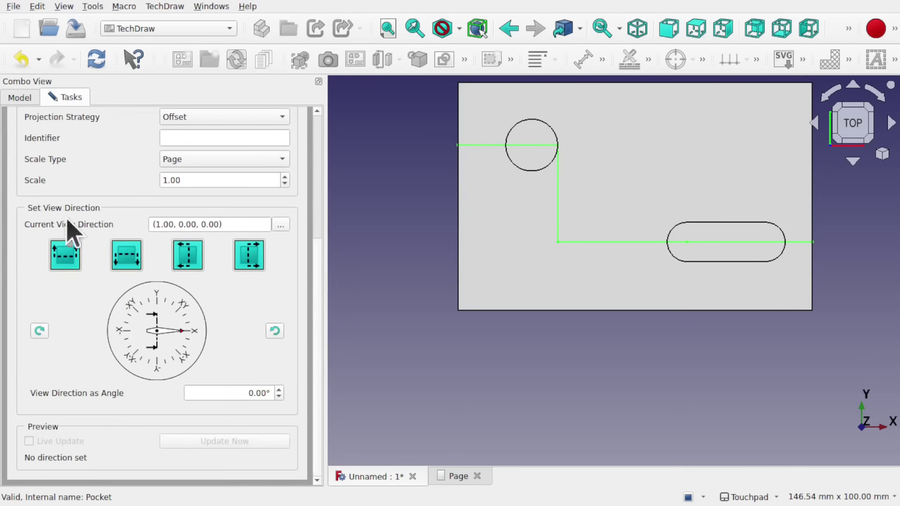
left_click(20, 97)
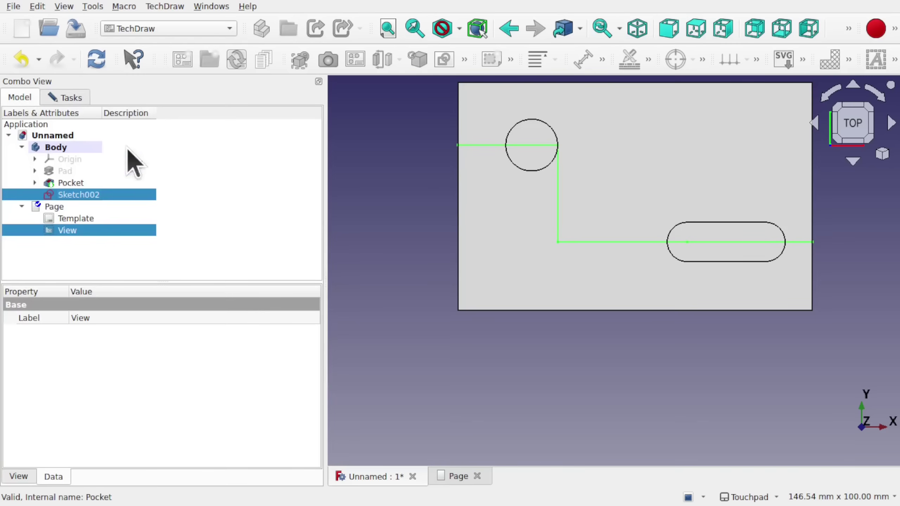
double_click(57, 209)
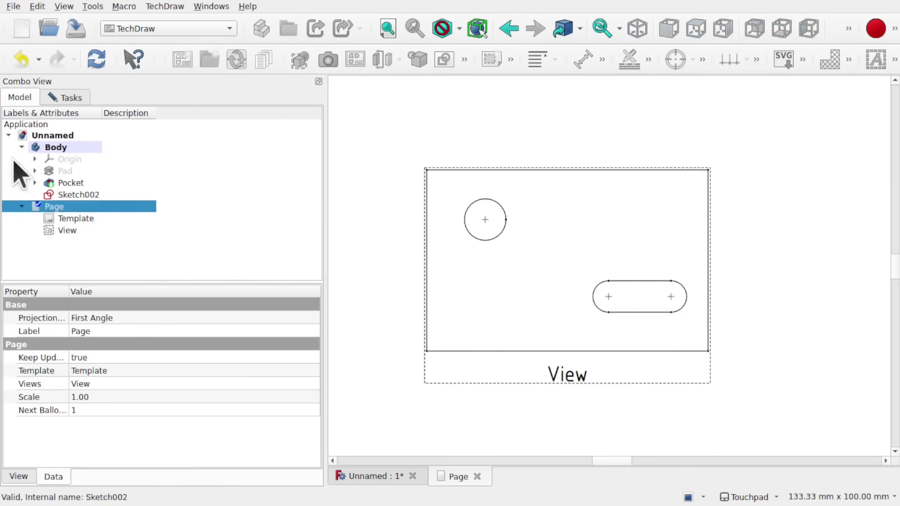
left_click(73, 97)
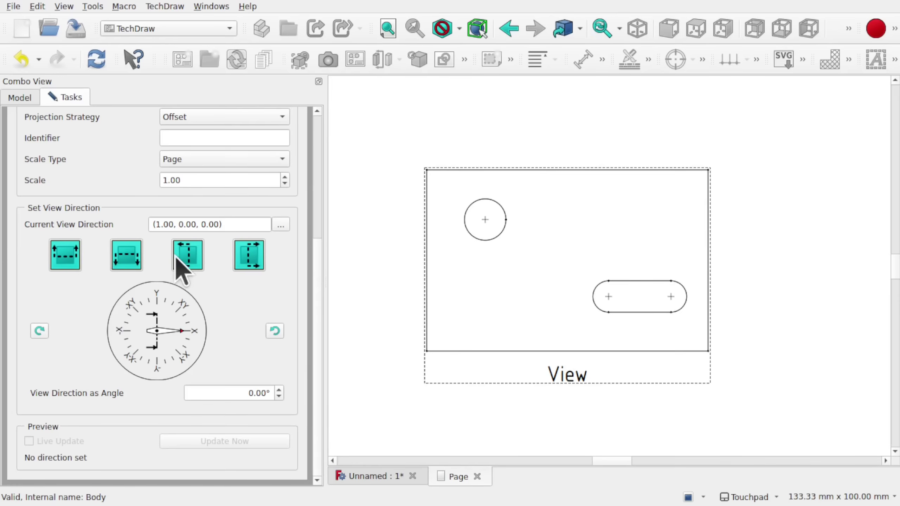
left_click(188, 265)
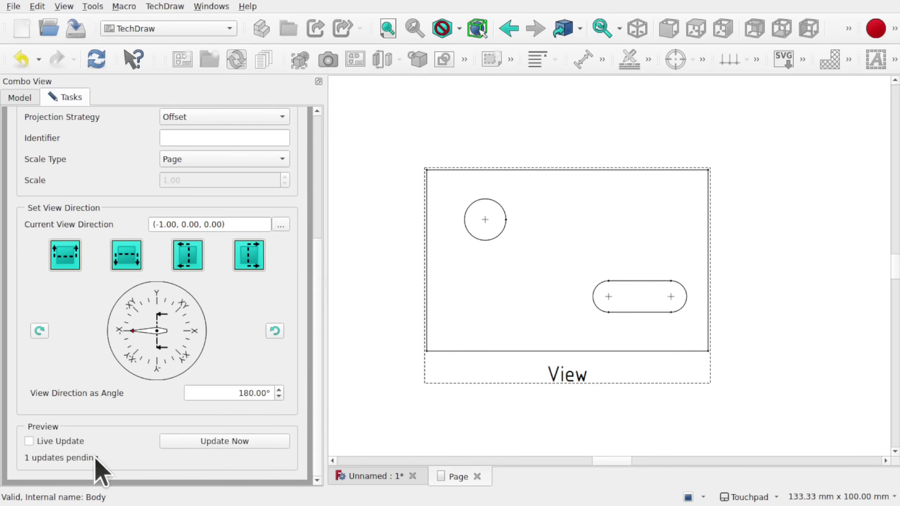
left_click(28, 442)
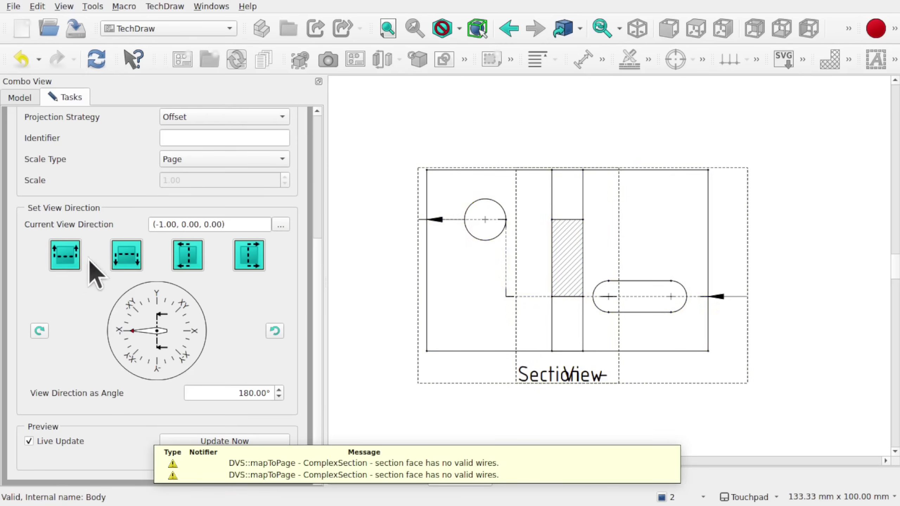
Try the section view direction (0.00, -1.00, 0.00), dragging the section view away from the base view's outline and back over it.
left_click(128, 259)
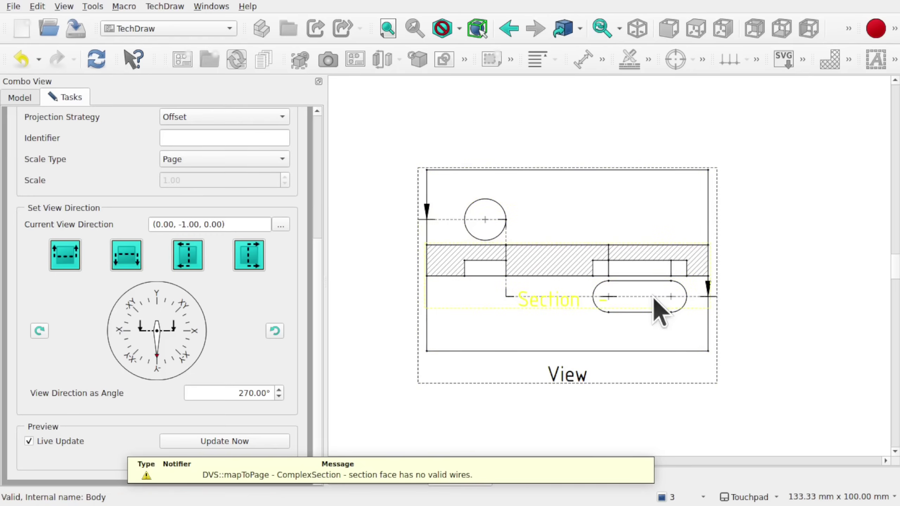
mouse_move(545, 306)
left_mouse_down()
mouse_move(694, 289)
mouse_move(545, 304)
left_mouse_up()
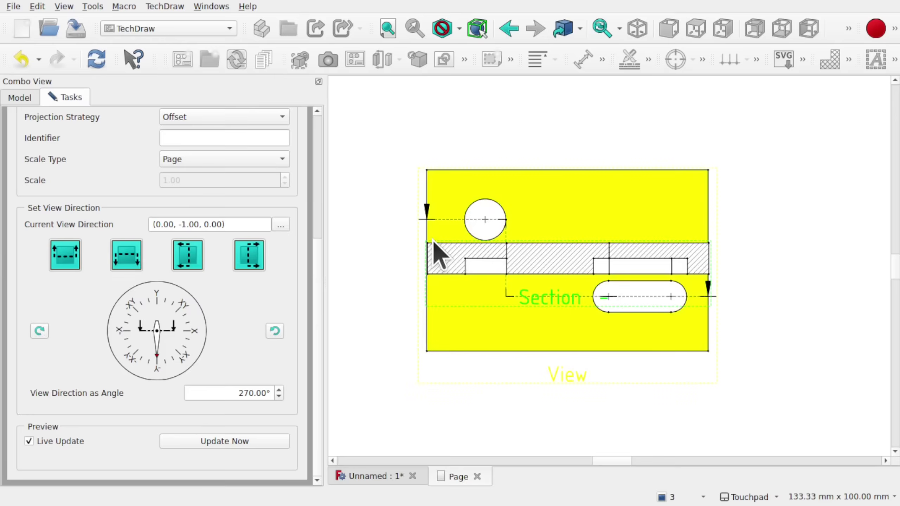
left_click_drag(558, 312, 658, 348)
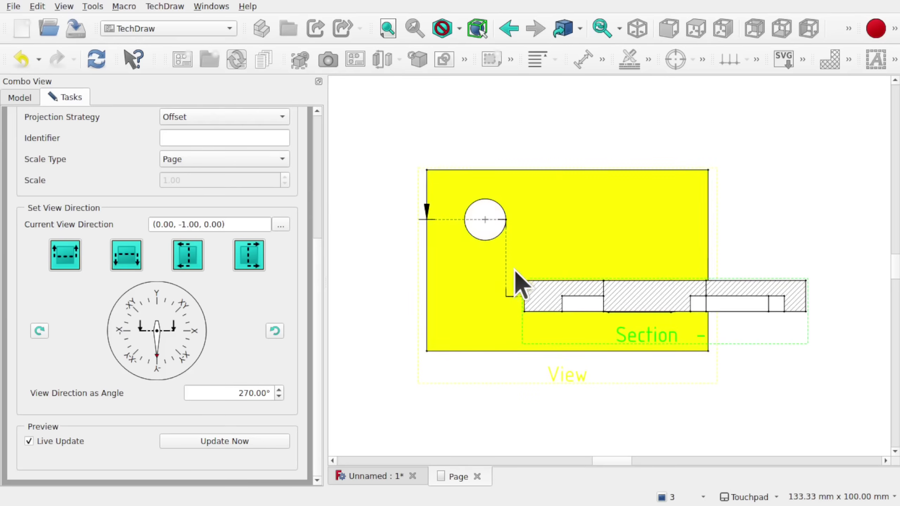
left_click_drag(666, 337, 569, 300)
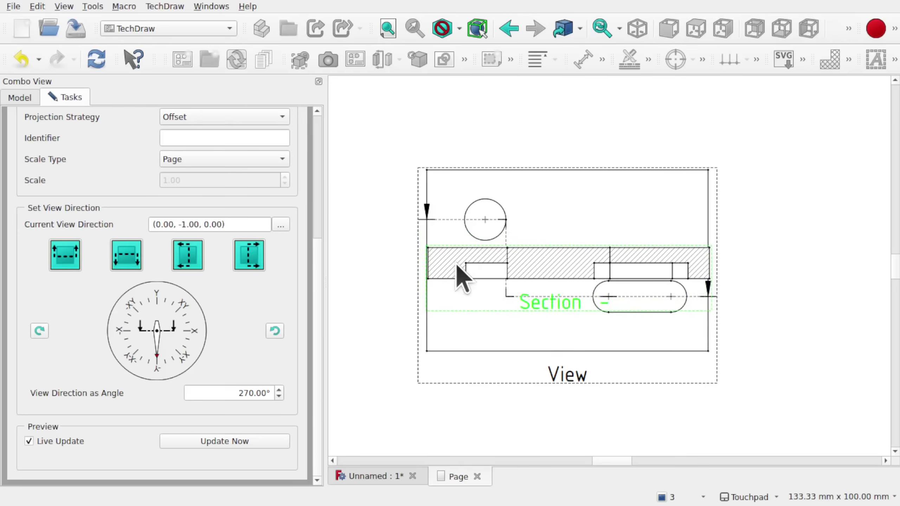
Set the section view direction to (0.00, 1.00, 0.00) and align the section view horizontally over the base view.
left_click(65, 262)
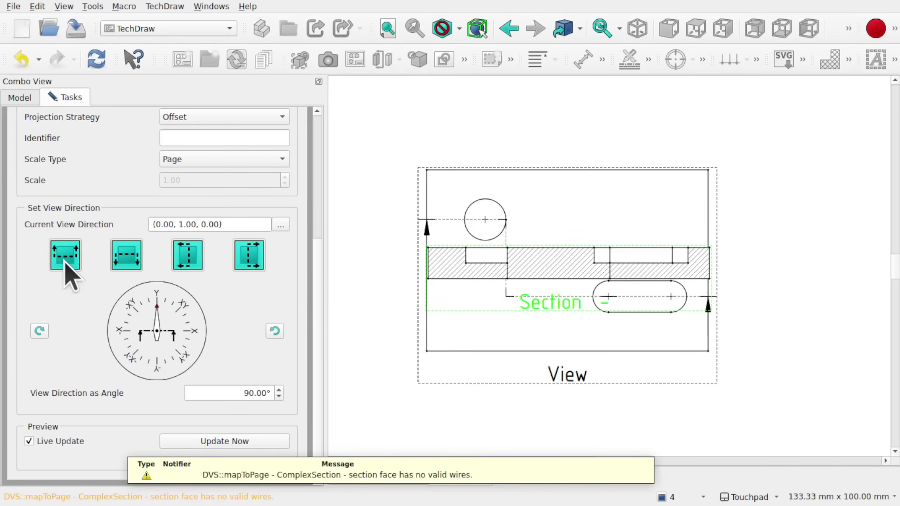
mouse_move(546, 302)
left_mouse_down()
mouse_move(673, 280)
mouse_move(545, 294)
mouse_move(545, 303)
left_mouse_up()
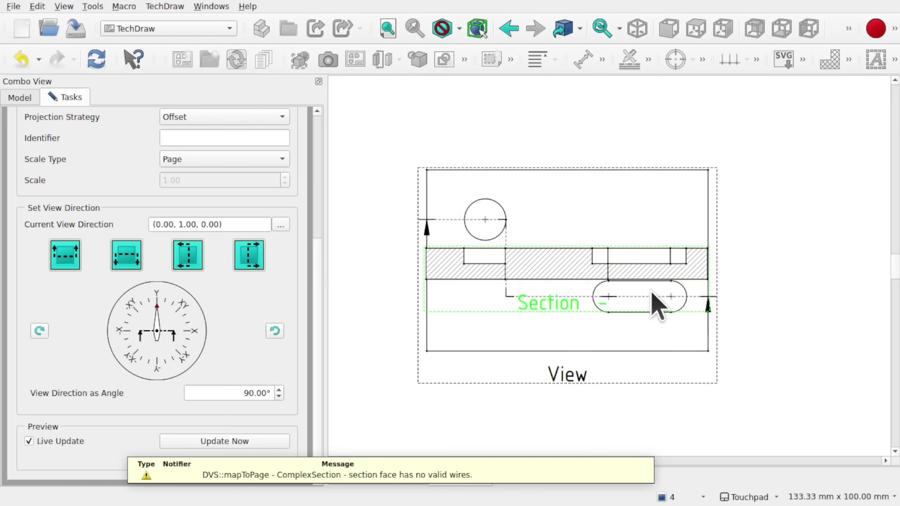
Move the section view above the base view, preview it at a view direction angle of 100°, and restore 90°.
left_click_drag(543, 307, 526, 152)
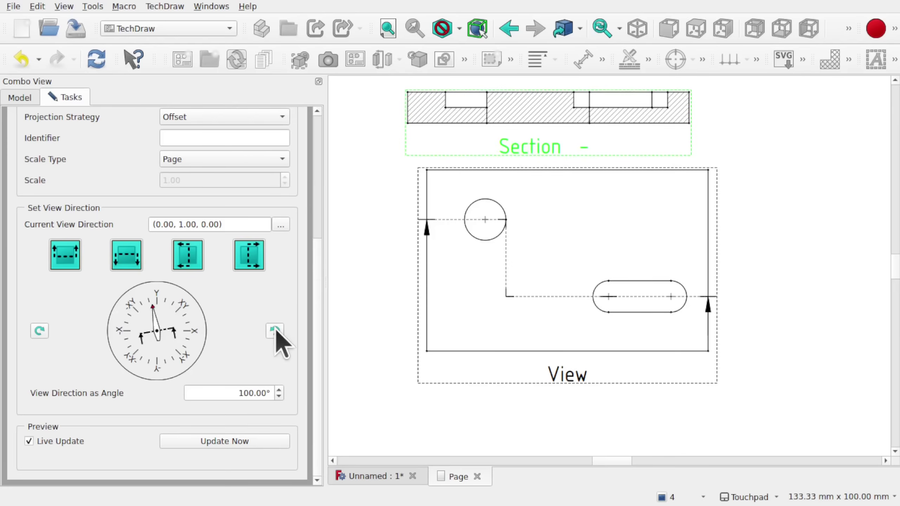
left_click(193, 445)
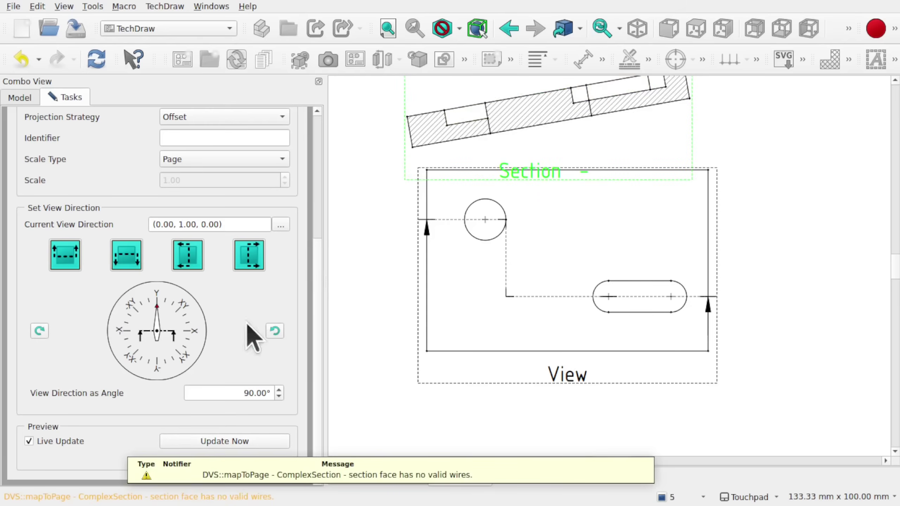
left_click(243, 442)
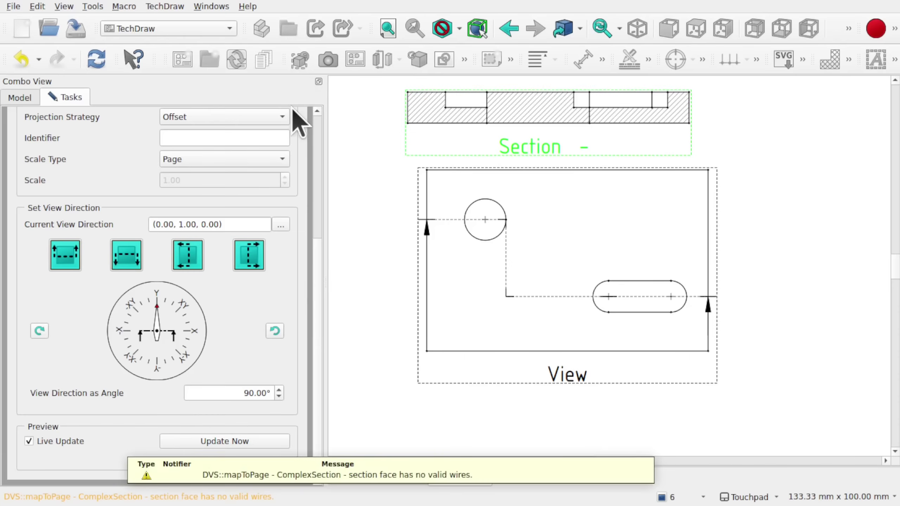
Accept the complex section and align its view horizontally above the base view.
scroll(316, 225, "up", 5)
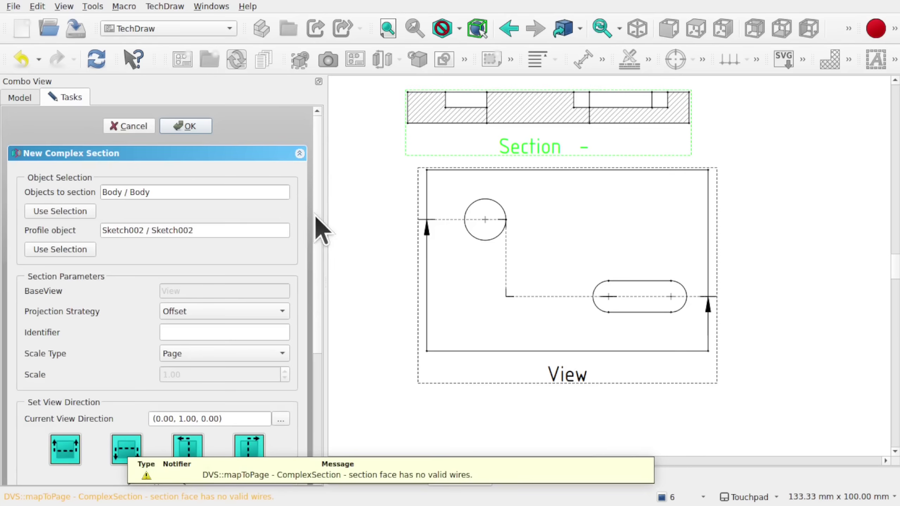
left_click(187, 126)
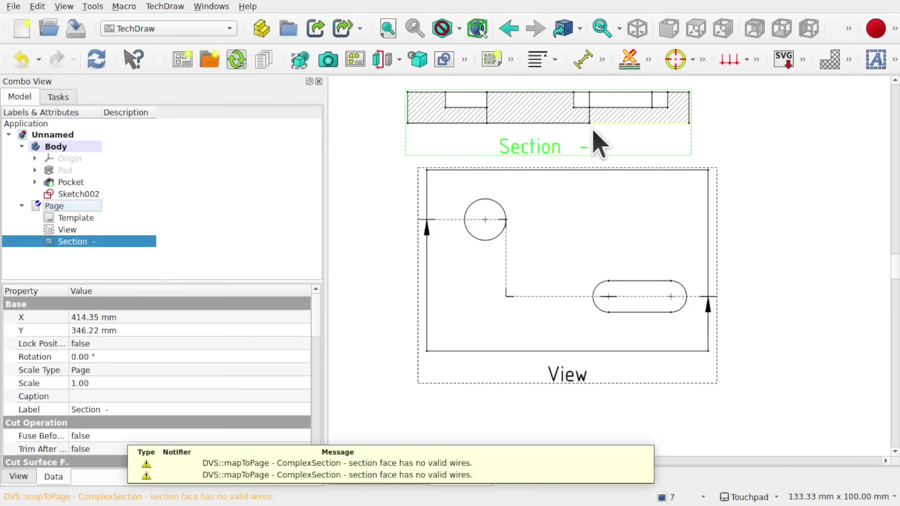
mouse_move(528, 146)
left_mouse_down()
mouse_move(563, 149)
mouse_move(542, 149)
left_mouse_up()
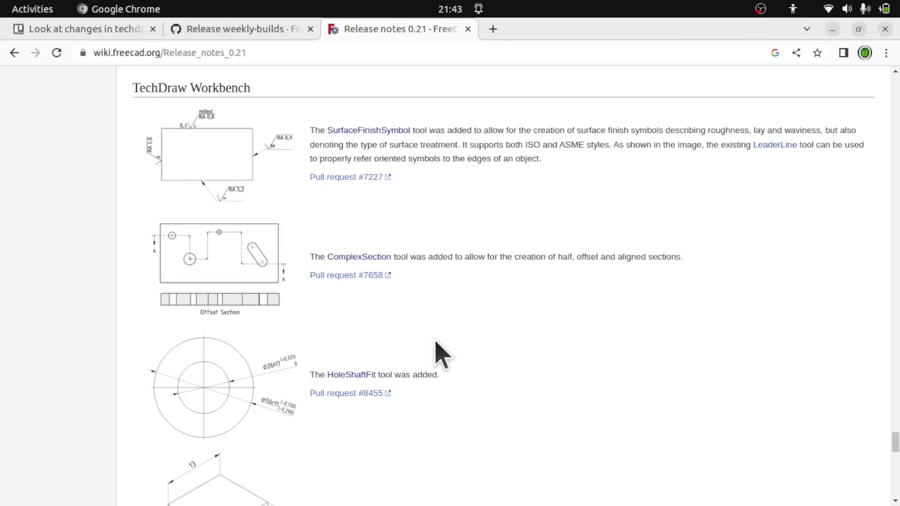
Switch to the browser and read the TechDraw HoleShaftFit documentation linked from the FreeCAD 0.21 release notes.
left_click(362, 378)
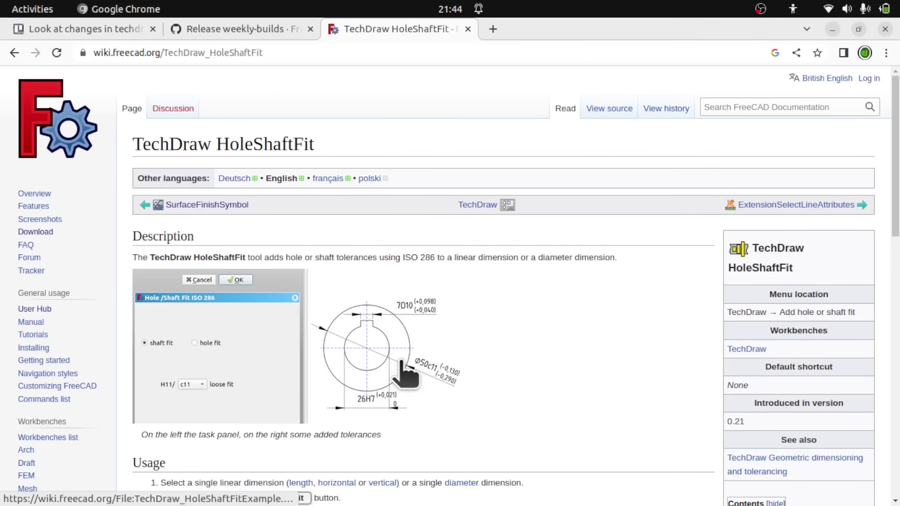
scroll(361, 335, "down", 3)
scroll(365, 346, "down", 2)
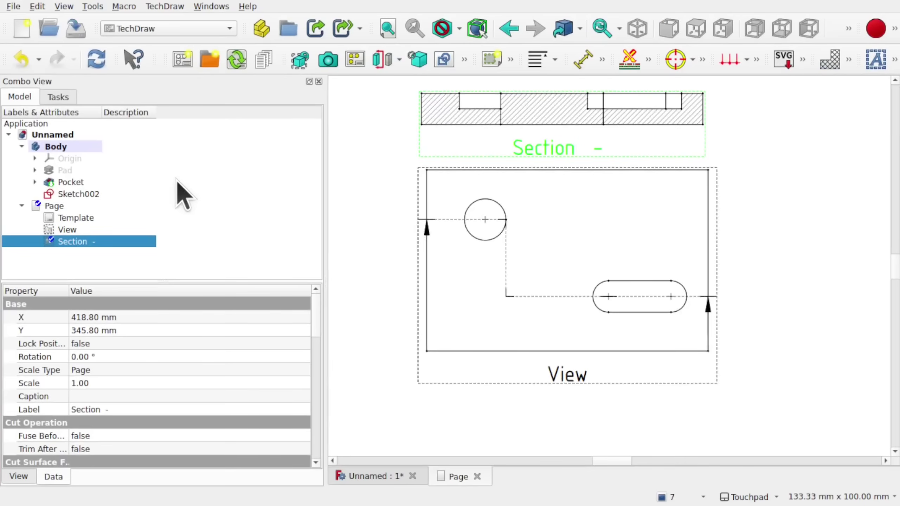
Return to the 3D model in FreeCAD, switch to Part Design and start a sketch on the plate's upper face.
left_click(66, 148)
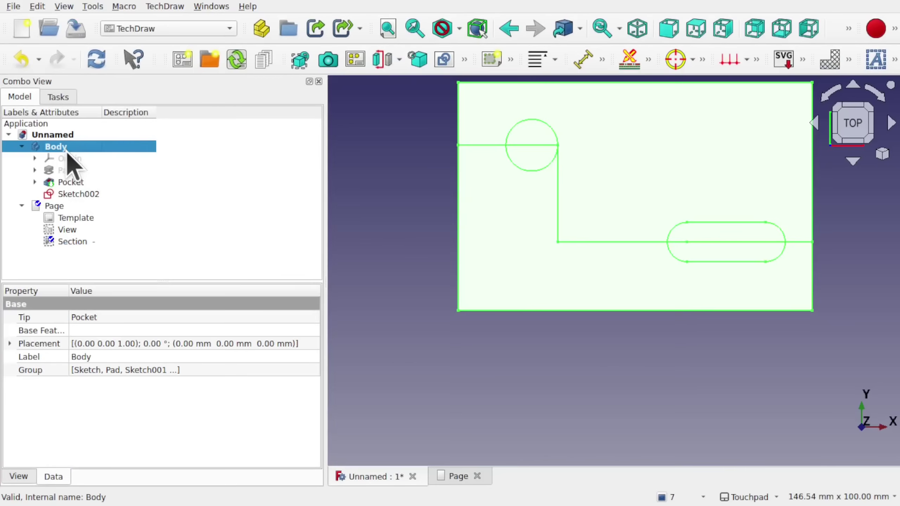
left_click(72, 183)
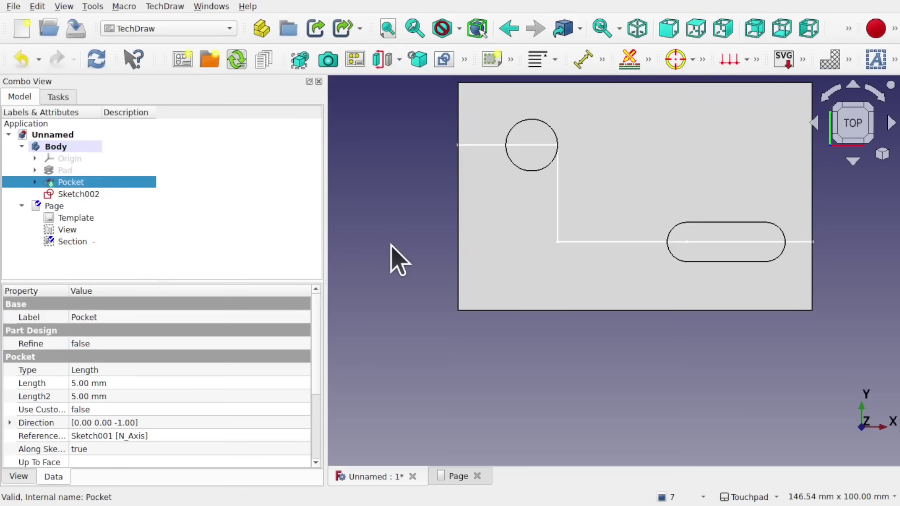
left_click(392, 246)
left_click(681, 156)
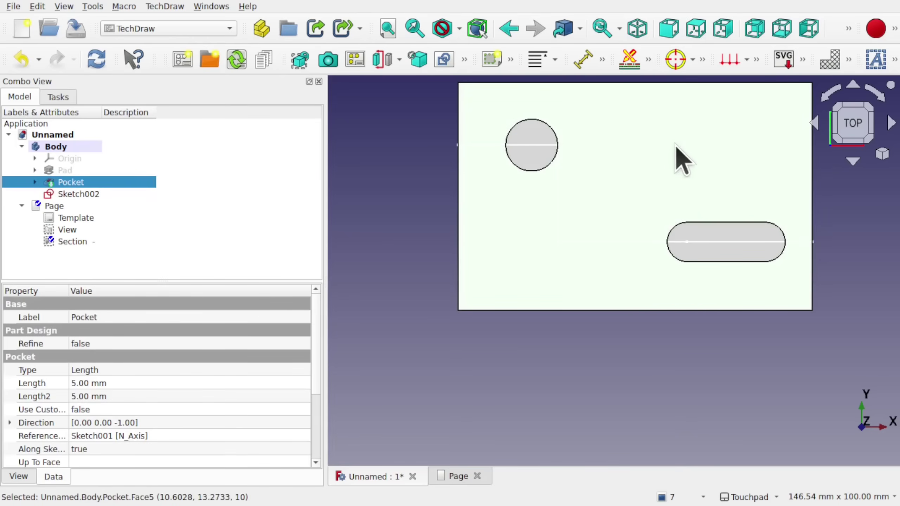
left_click(154, 27)
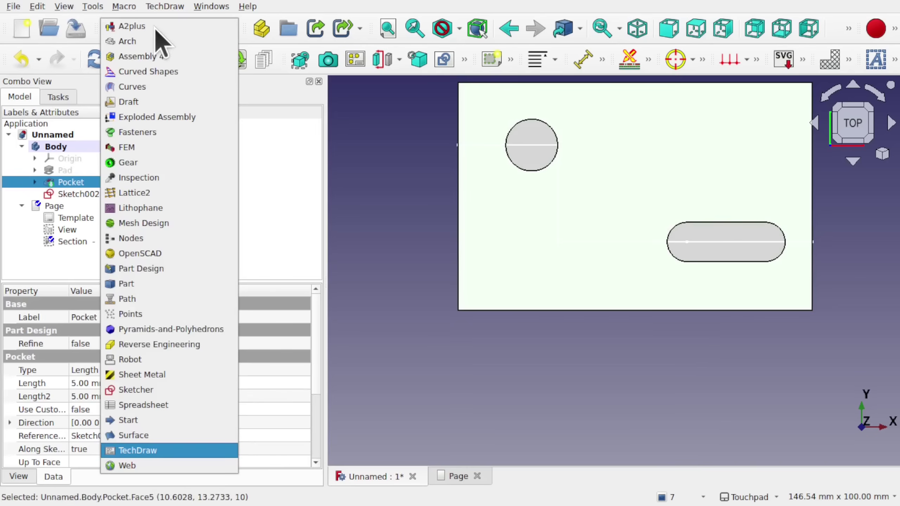
left_click(150, 265)
left_click(52, 61)
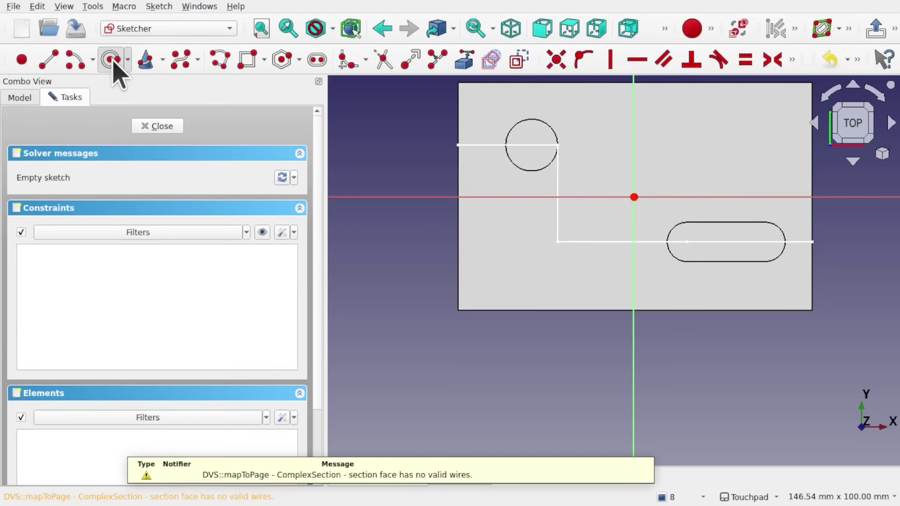
Sketch a circle with a radius of about 5.4 mm between the slot and the plate's upper edge, and close the sketch.
left_click(111, 59)
left_click(676, 157)
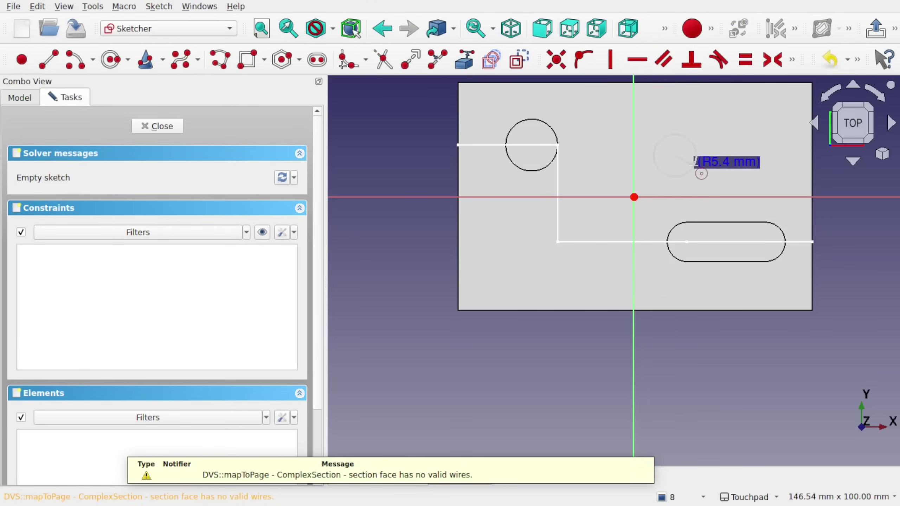
left_click(695, 162)
left_click(156, 127)
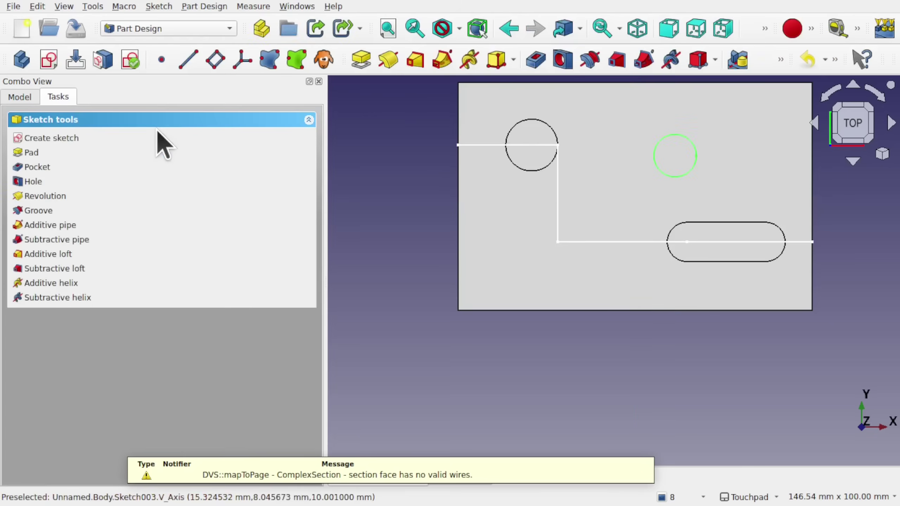
Pocket the new circle sketch all the way through the plate and check the hole at an angle.
left_click(670, 175)
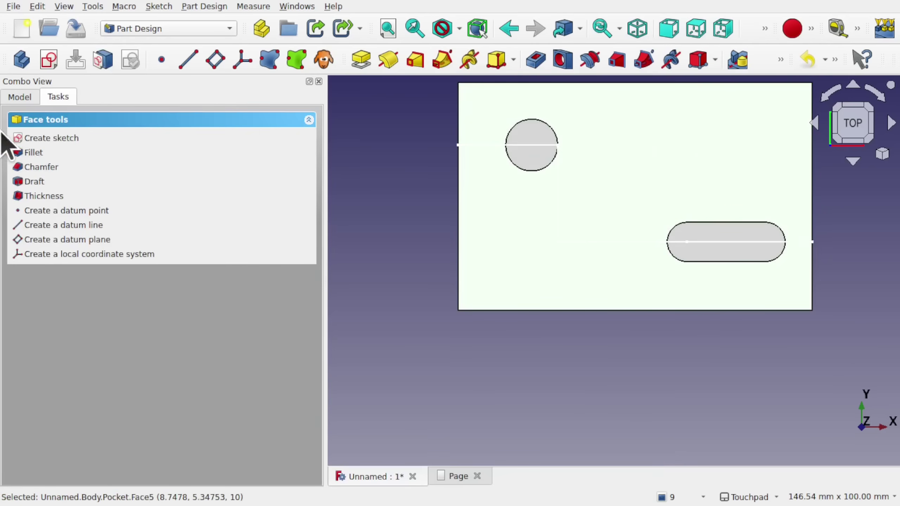
left_click(21, 97)
left_click(96, 207)
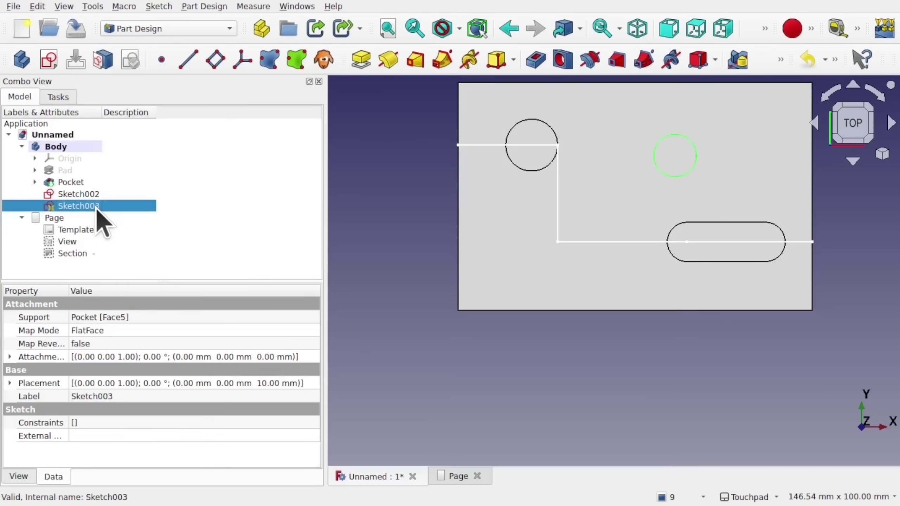
left_click(538, 68)
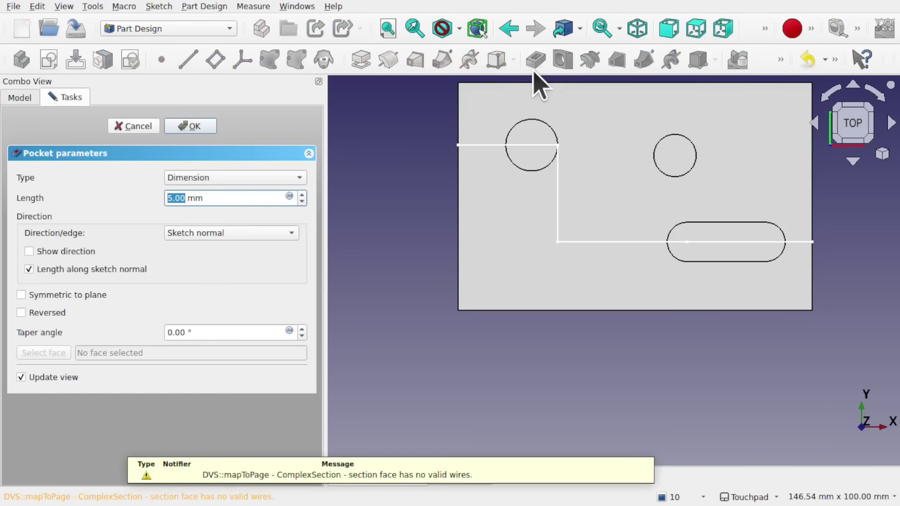
left_click(213, 179)
left_click(214, 193)
left_click(193, 131)
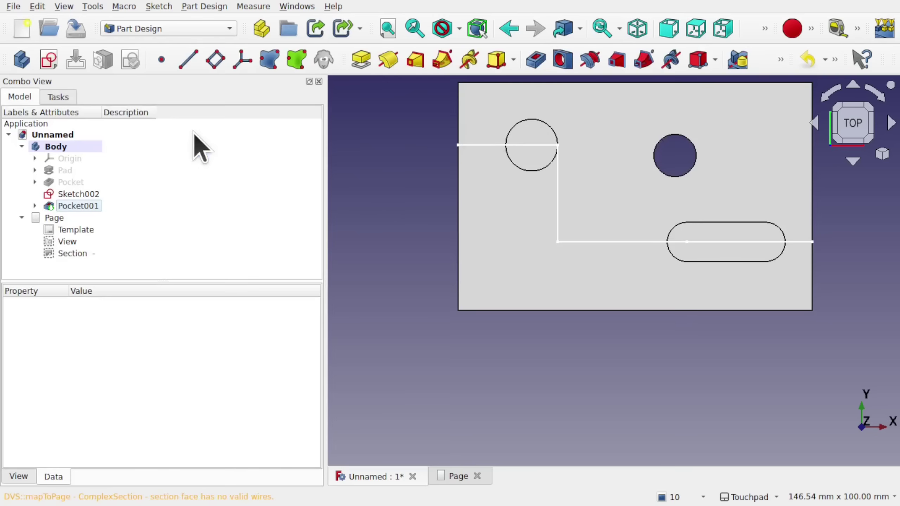
middle_click_drag(663, 242, 661, 202)
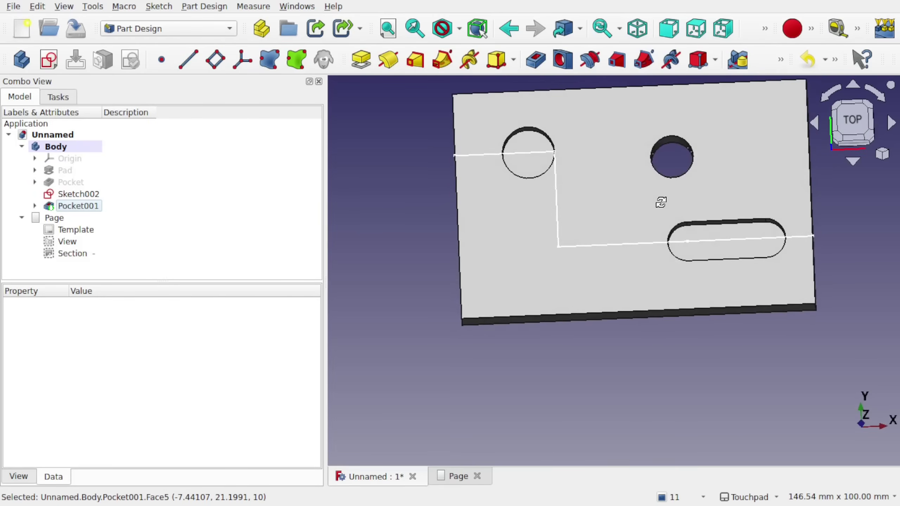
Display the drawing page in the TechDraw workbench and narrow the side area to enlarge the drawing.
double_click(52, 219)
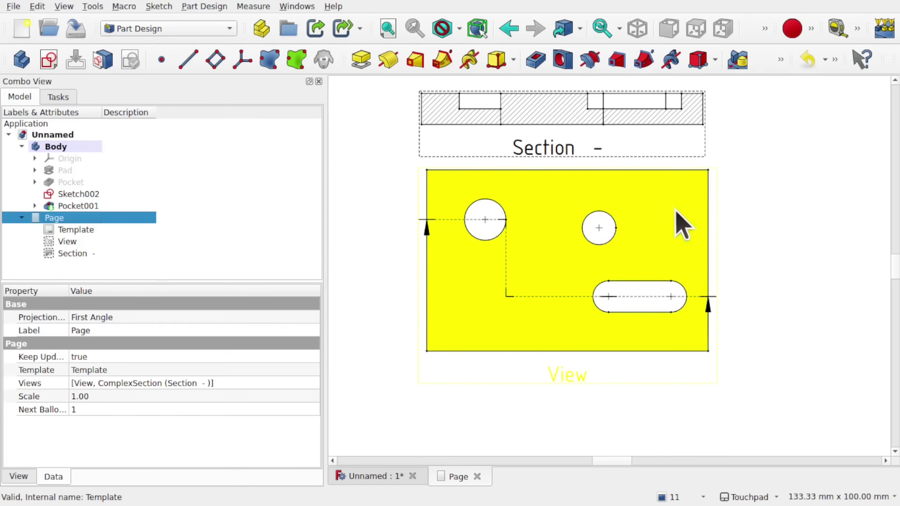
left_click(158, 32)
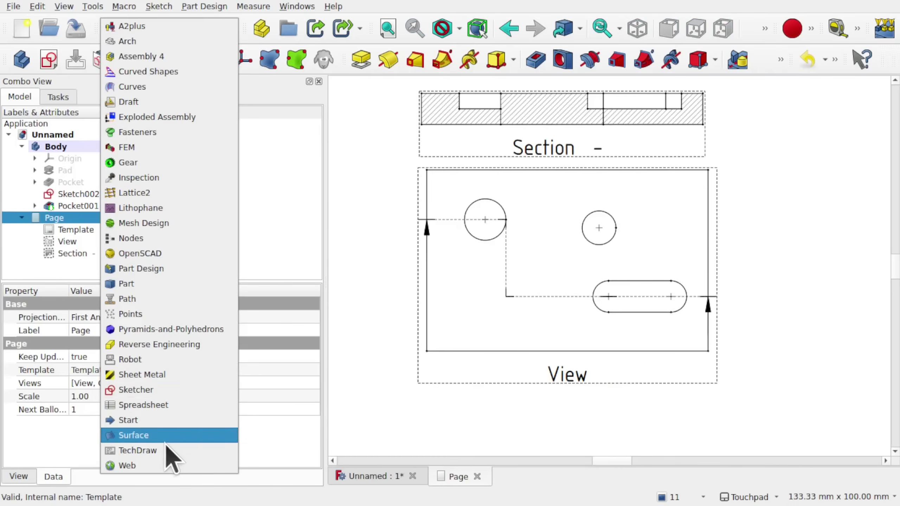
left_click(163, 454)
left_click_drag(322, 333, 207, 318)
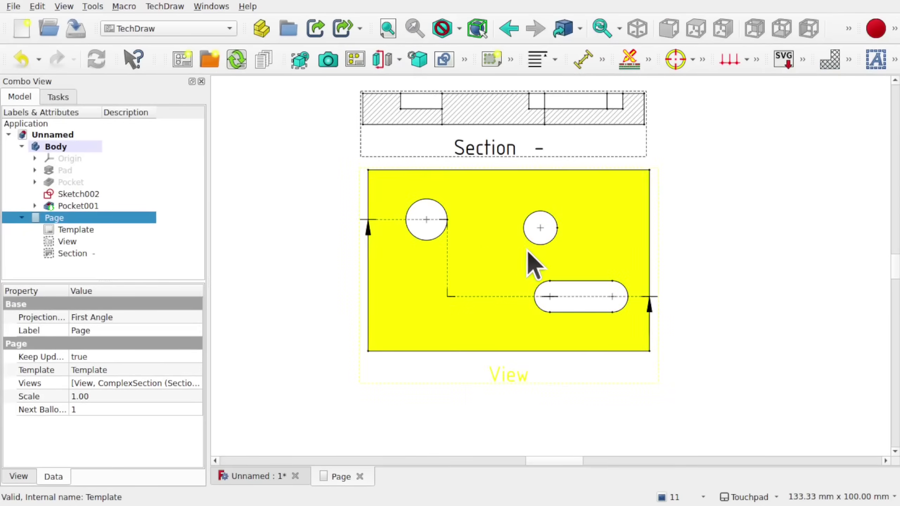
Add a diameter dimension to the new through hole in the base view.
left_click(540, 245)
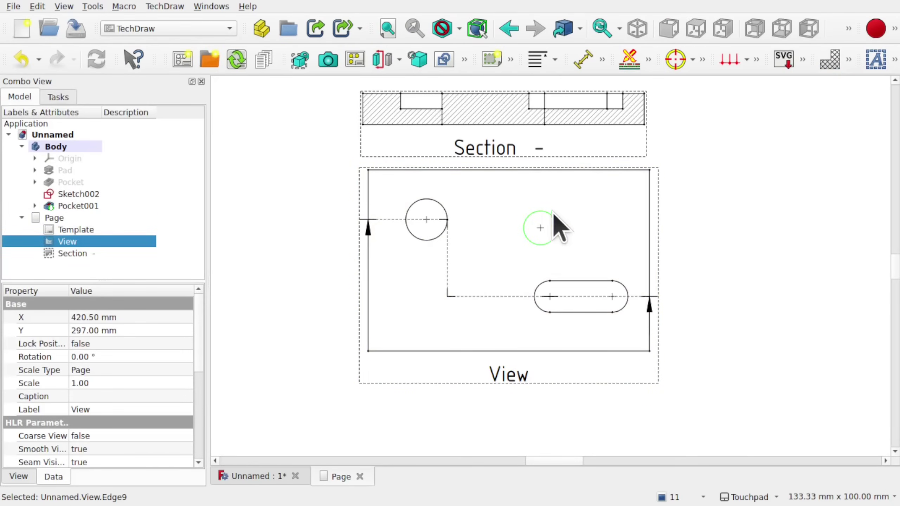
left_click(602, 58)
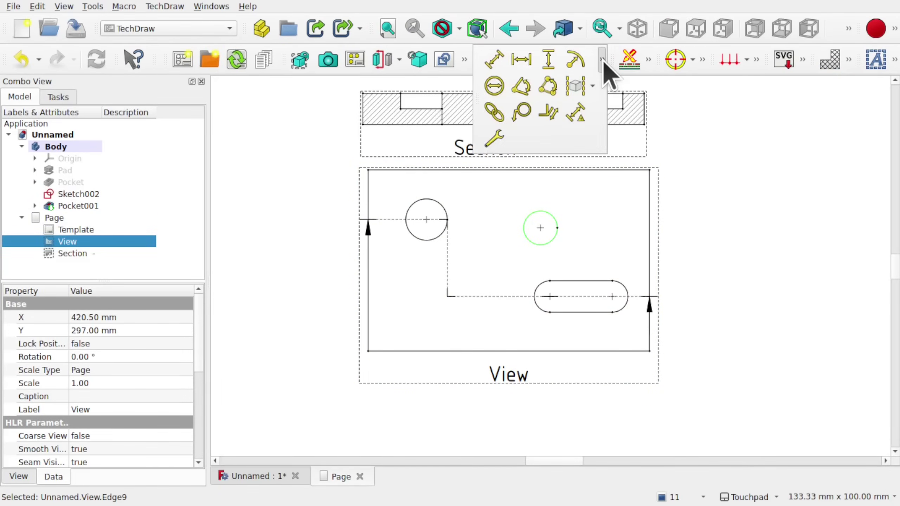
left_click(500, 93)
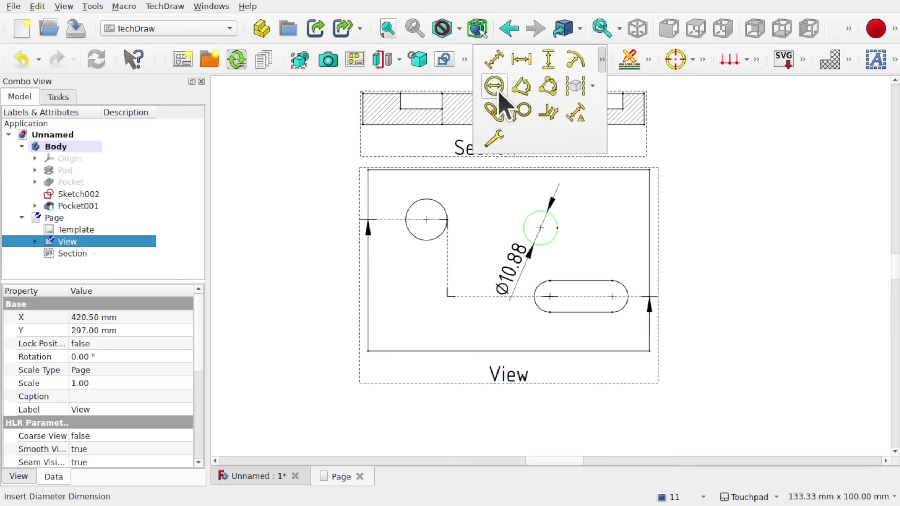
left_click(535, 255)
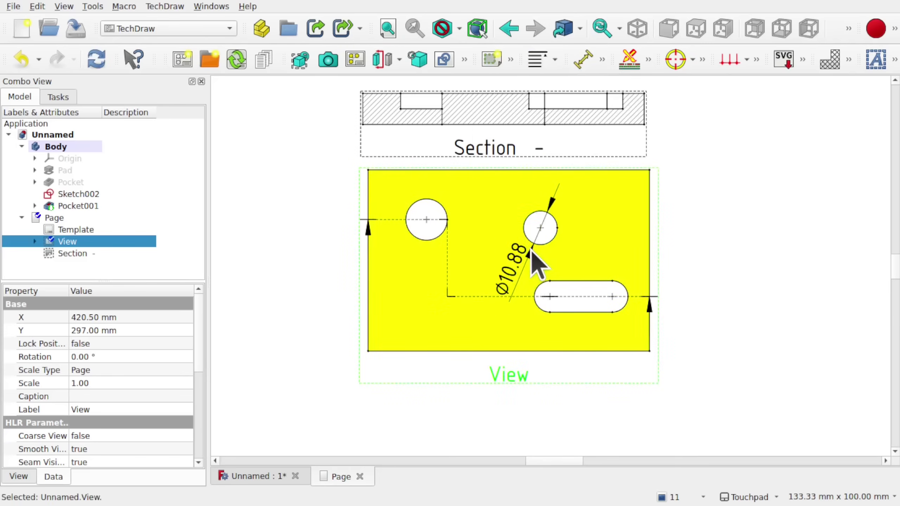
Start adding a hole or shaft fit to the through hole's diameter dimension.
left_click(511, 274)
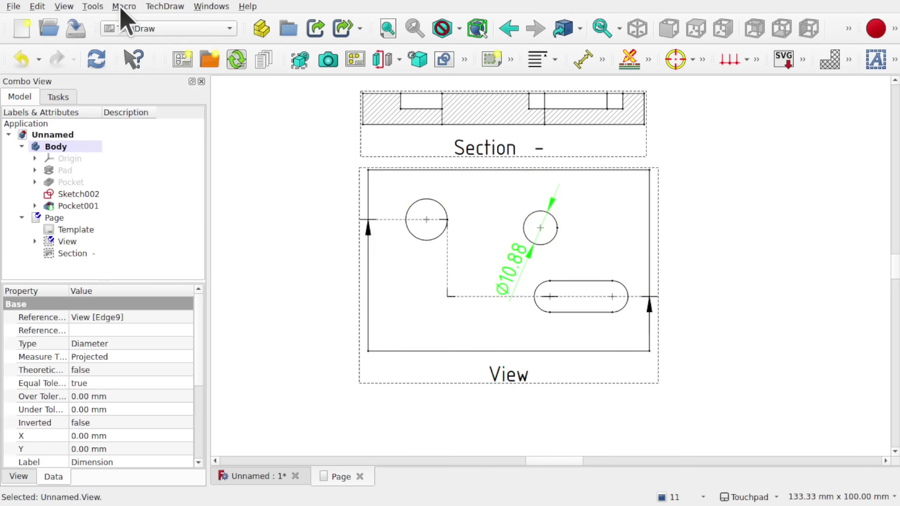
left_click(165, 6)
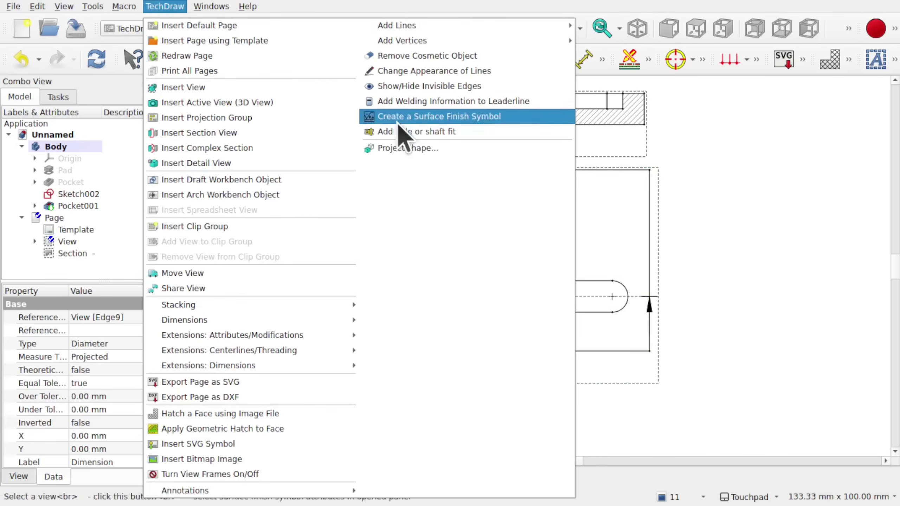
left_click(408, 131)
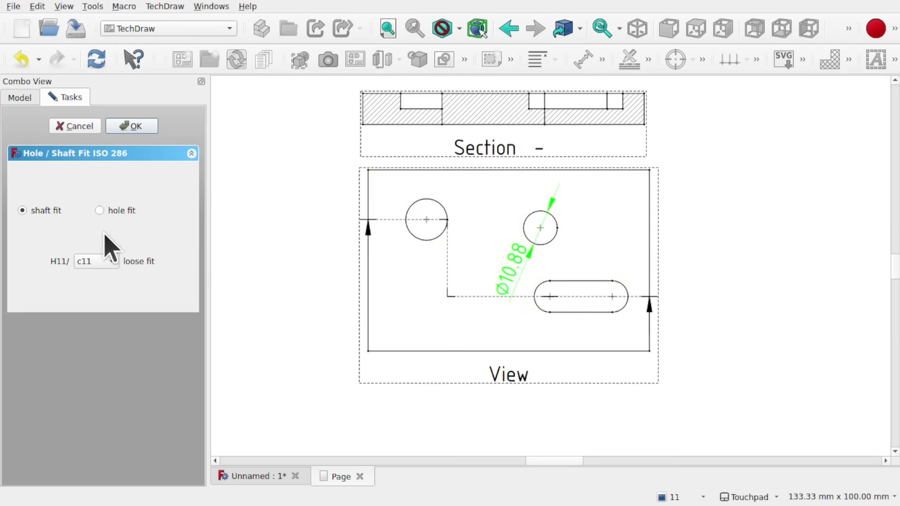
Choose hole fit for the dimension, try the H11, H7 and K7 classes, and set the fit to G7.
left_click(90, 262)
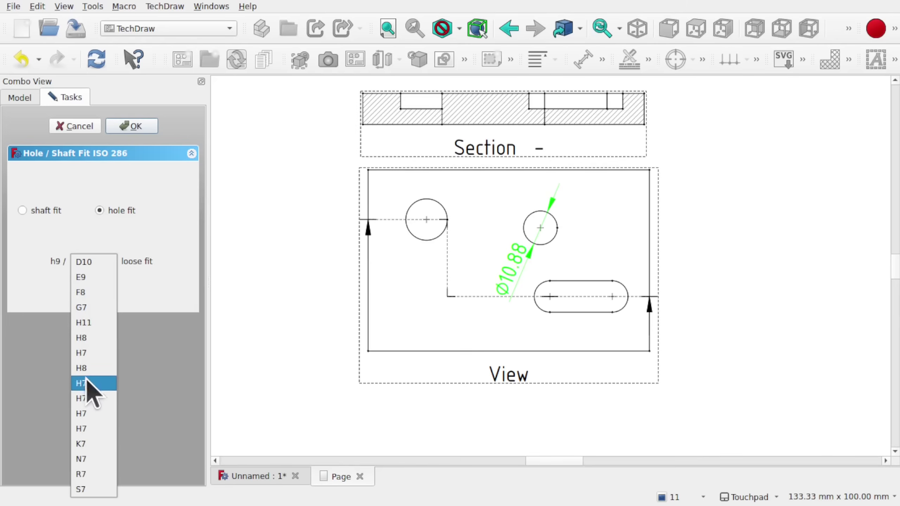
left_click(97, 321)
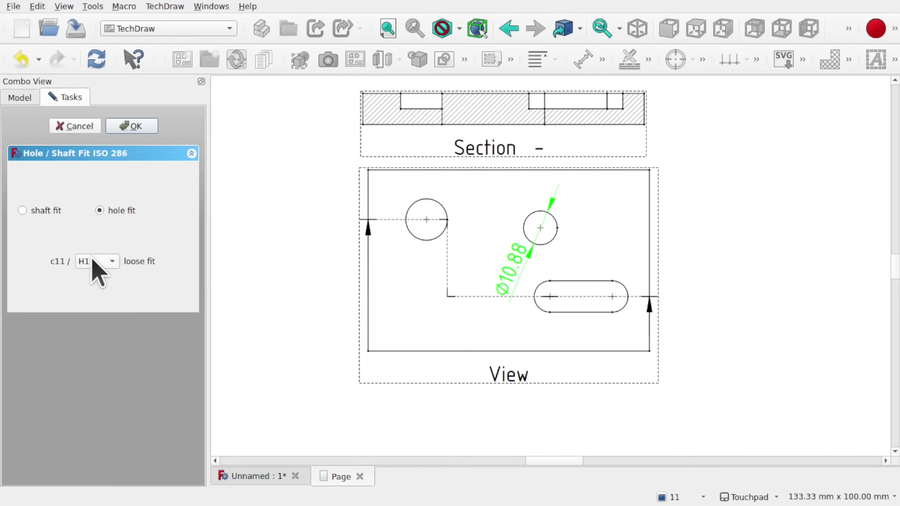
left_click(94, 262)
left_click(91, 337)
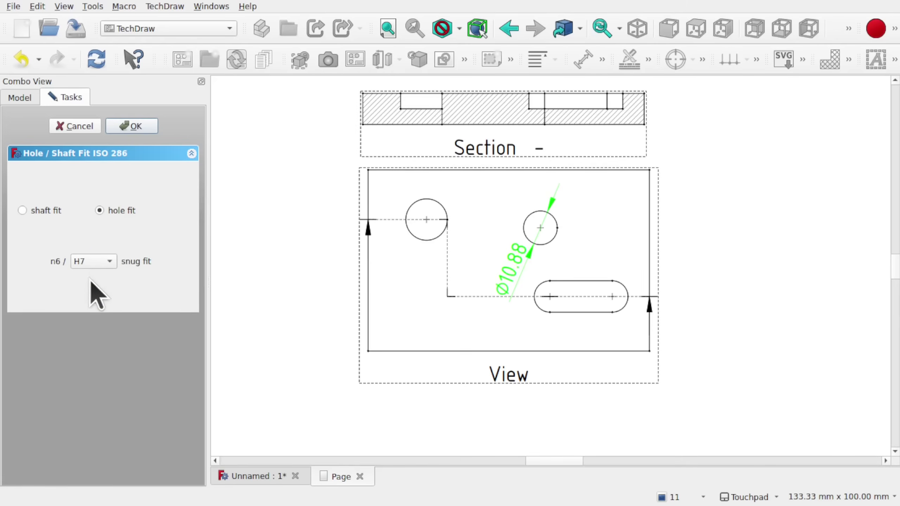
left_click(101, 262)
left_click(94, 313)
left_click(96, 266)
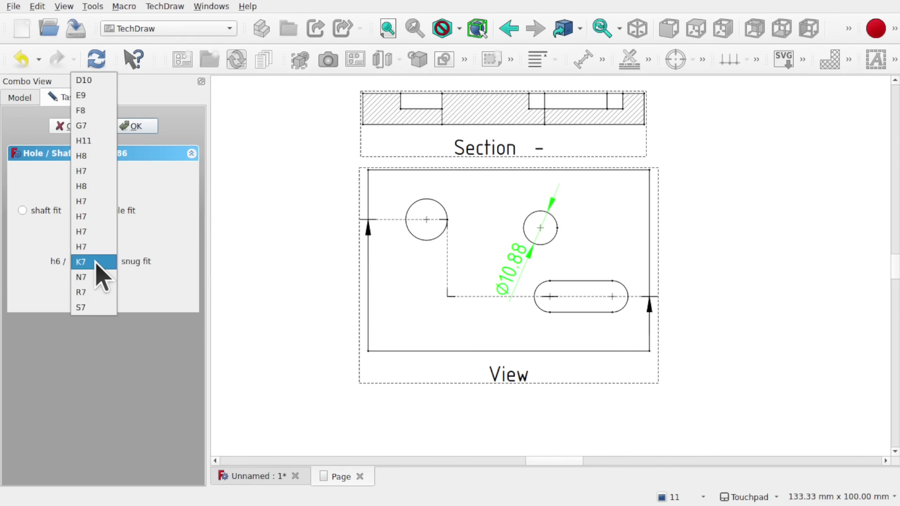
left_click(87, 131)
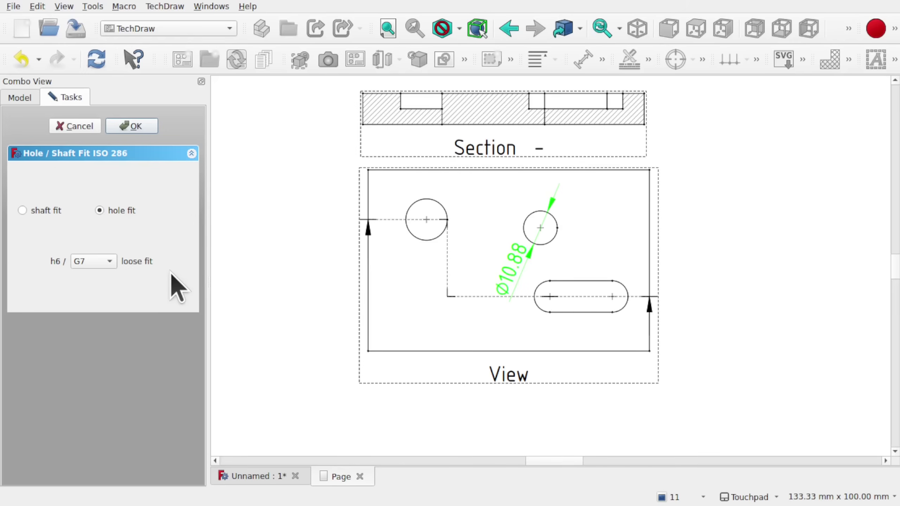
Apply the G7 hole fit and move the diameter dimension's text off the slot into clear space in the base view.
left_click(137, 127)
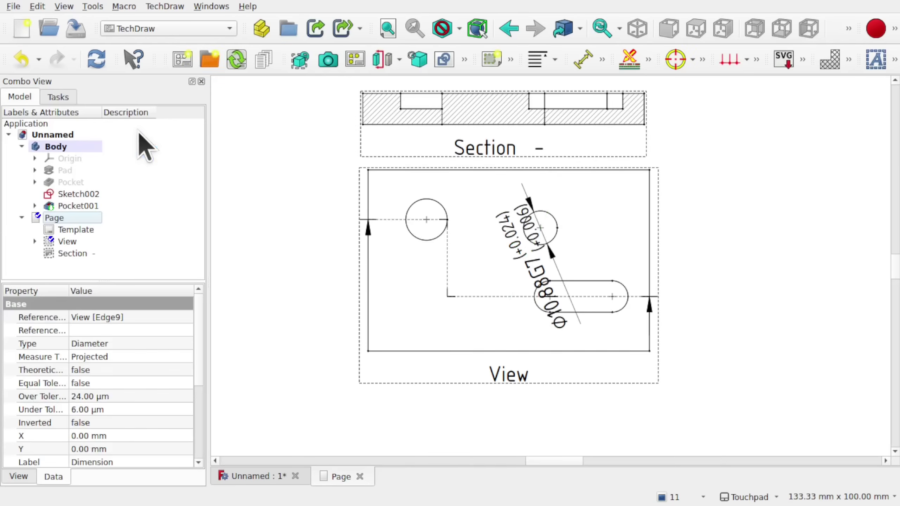
left_click(537, 275)
left_click_drag(544, 286, 412, 282)
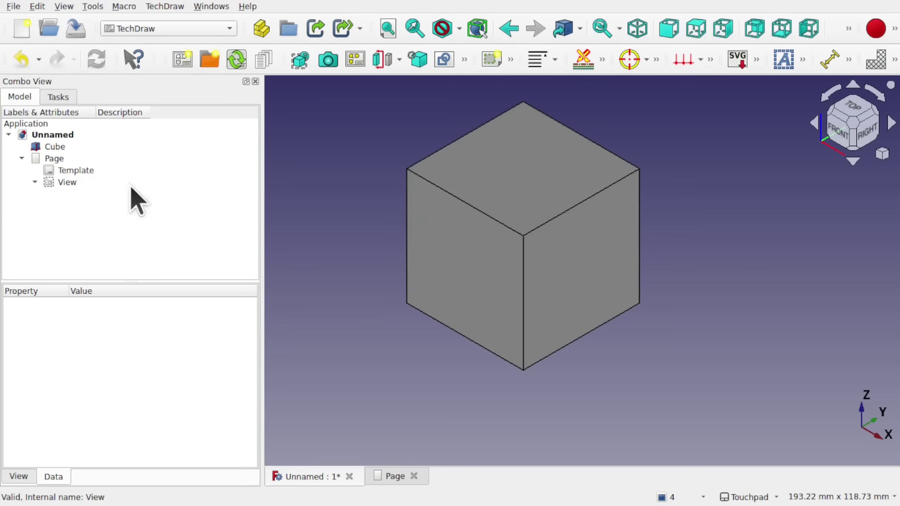
Add an axonometric length dimension to the lower-left edge of the isometric cube view and place it outside the cube.
double_click(73, 185)
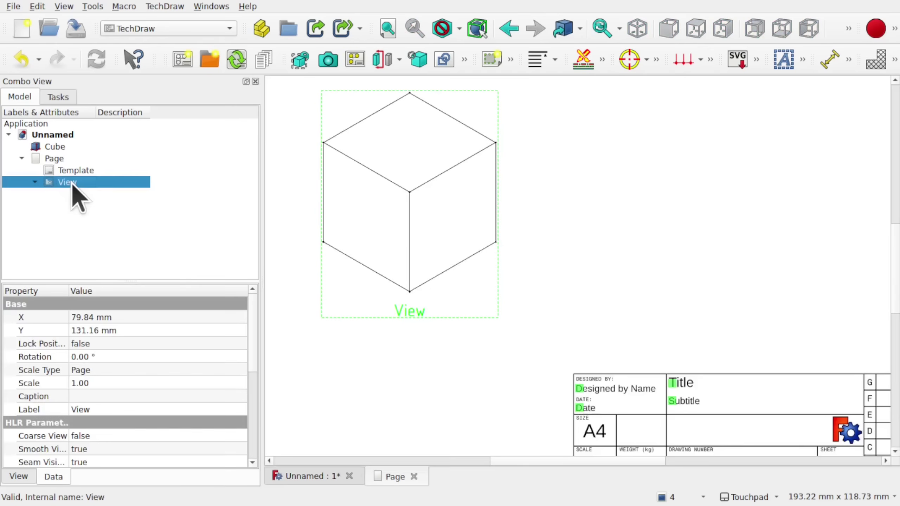
left_click(545, 314)
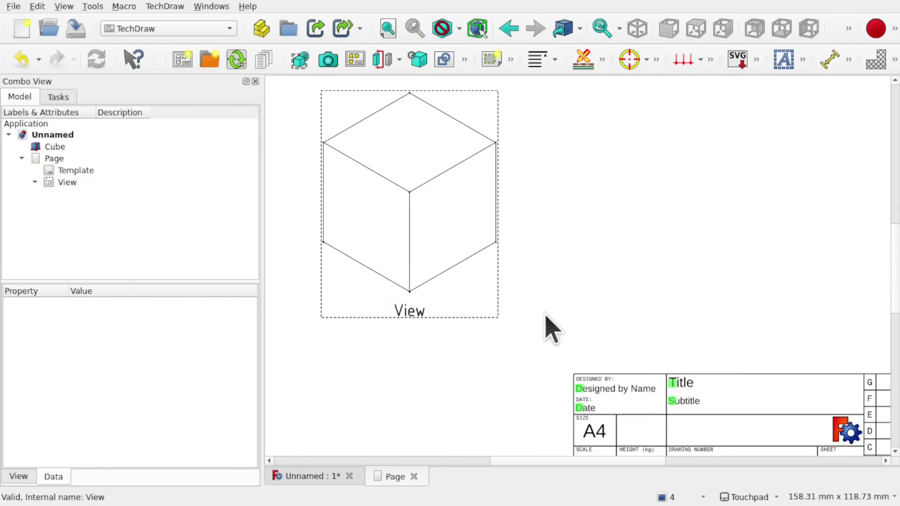
left_click(370, 269)
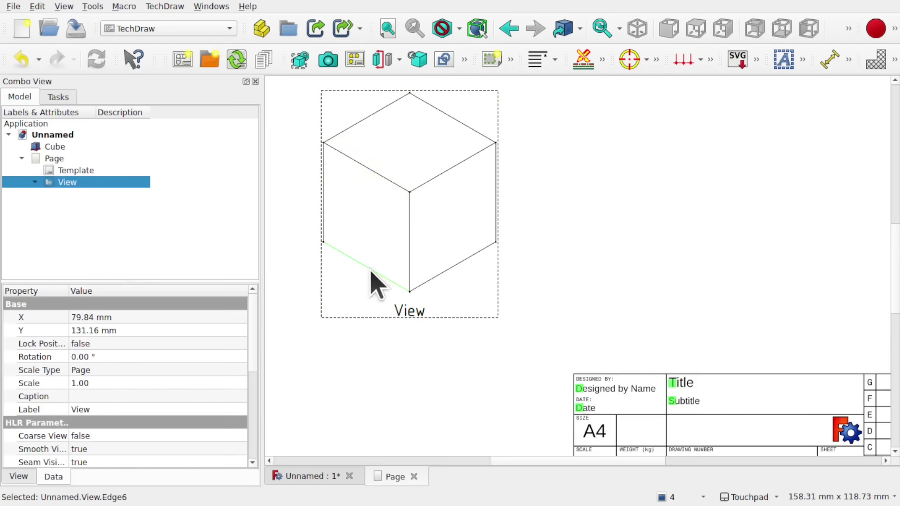
left_click(473, 255, "ctrl")
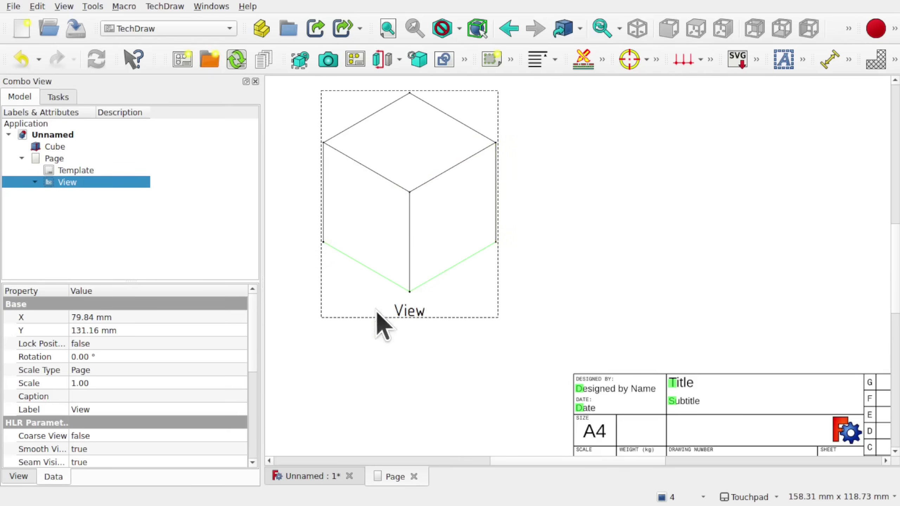
left_click(296, 266)
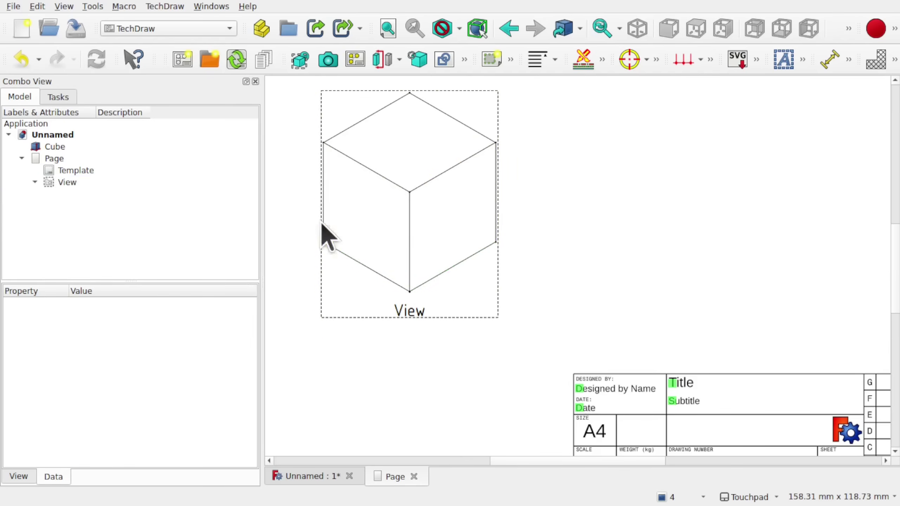
left_click(365, 266)
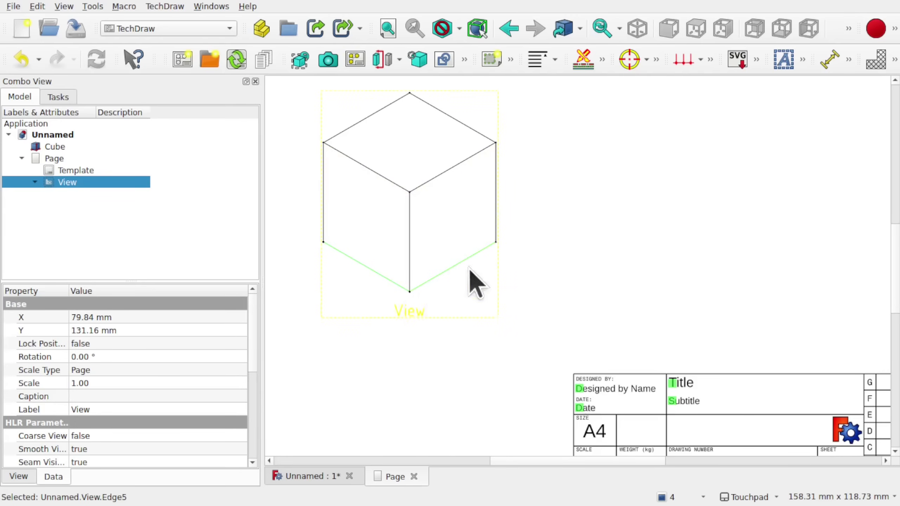
left_click(849, 61)
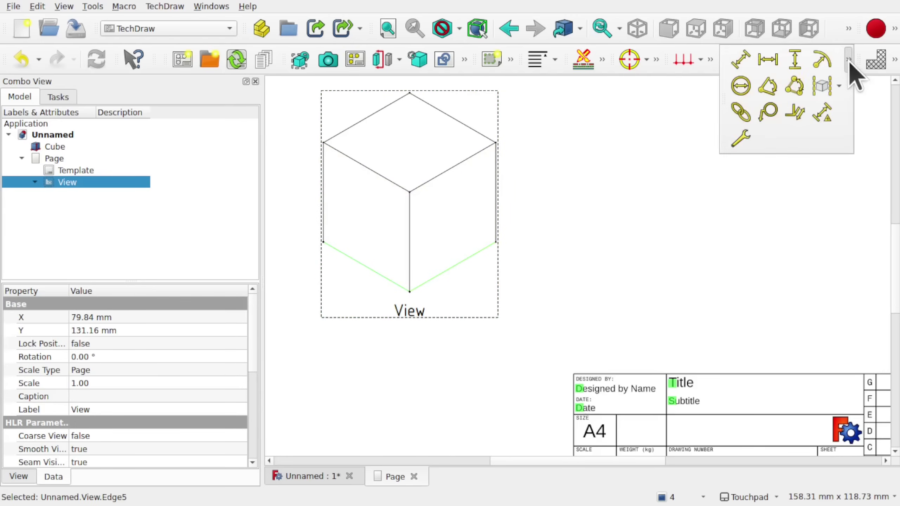
left_click(795, 114)
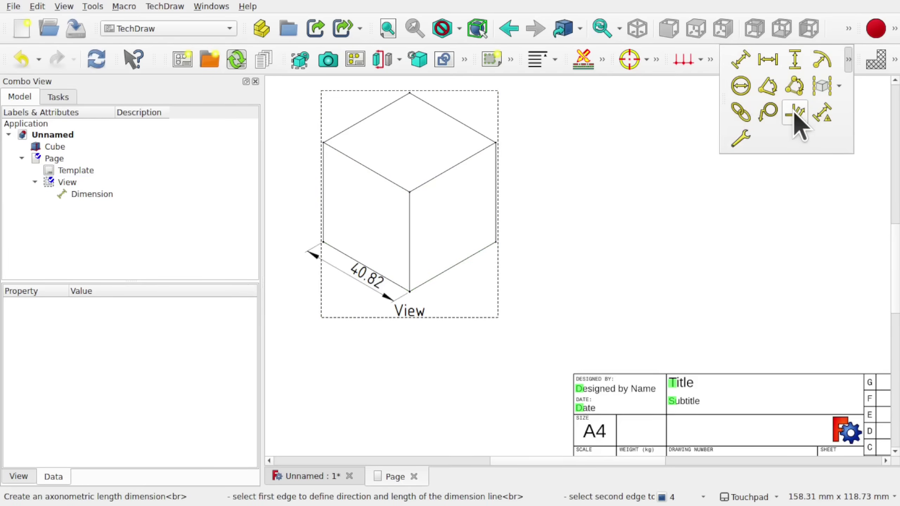
left_click_drag(376, 286, 325, 306)
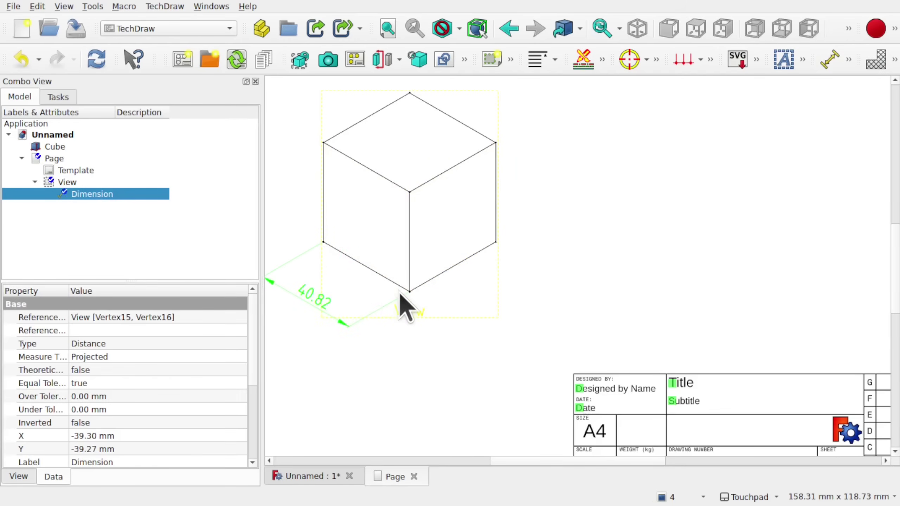
left_click(558, 252)
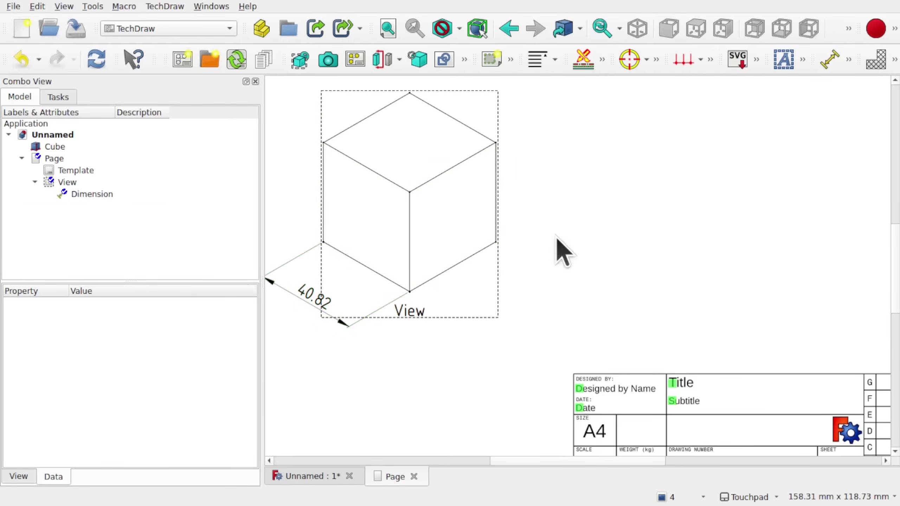
Add an ordinary length dimension to the same lower-left cube edge and place it below the axonometric dimension.
left_click(371, 269)
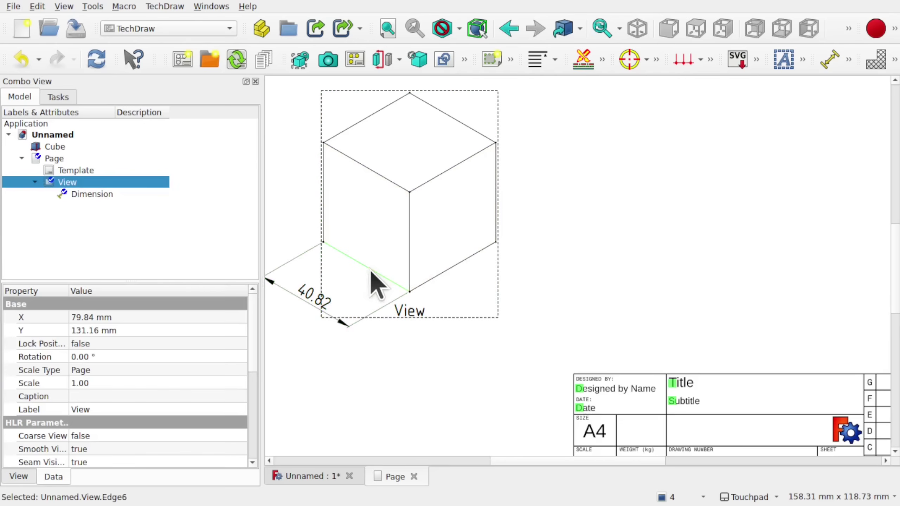
left_click(831, 60)
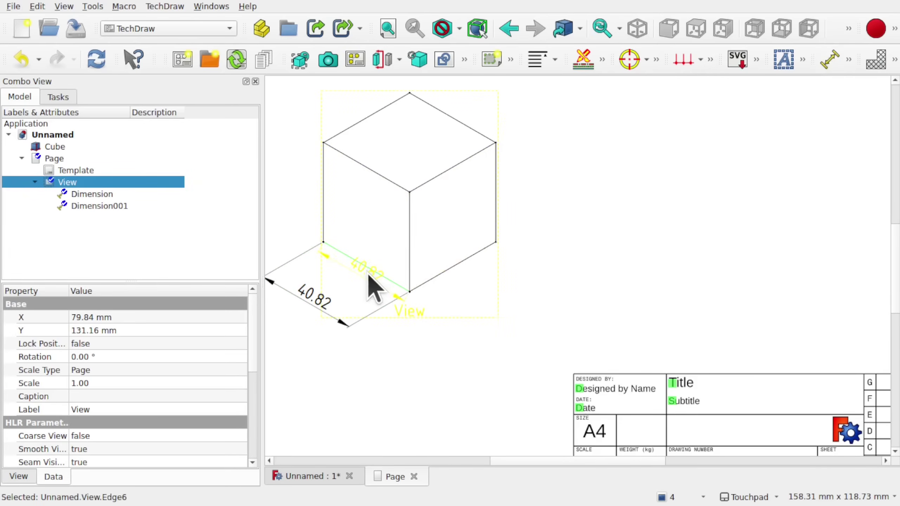
left_click_drag(368, 276, 335, 361)
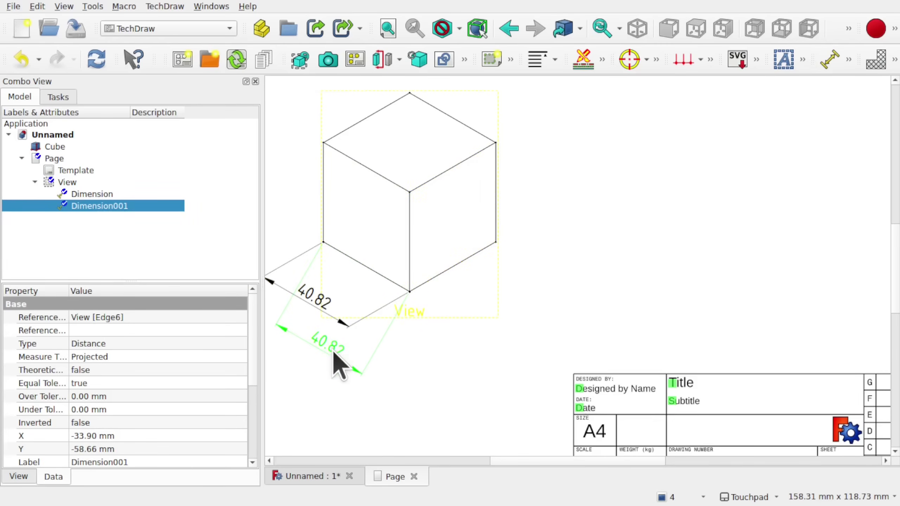
Delete both the ordinary and the axonometric dimension from the isometric cube view.
key("Delete")
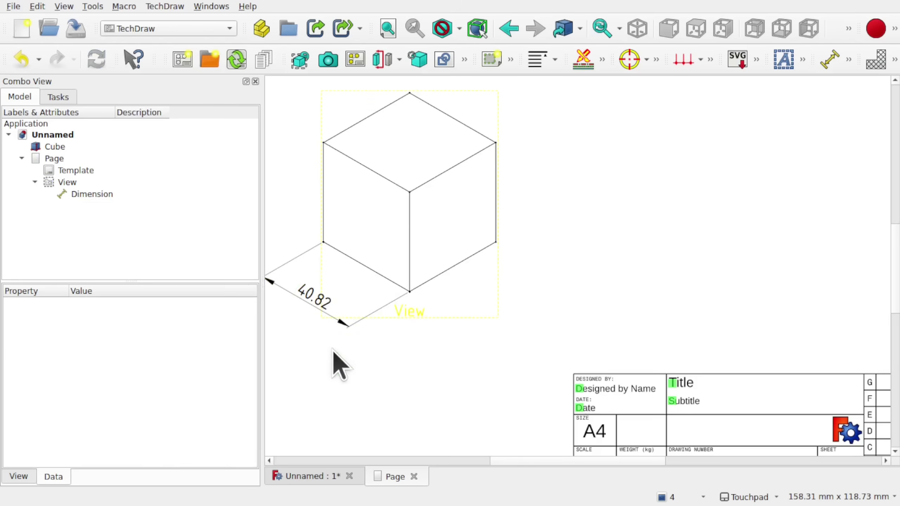
left_click(315, 299)
key("Delete")
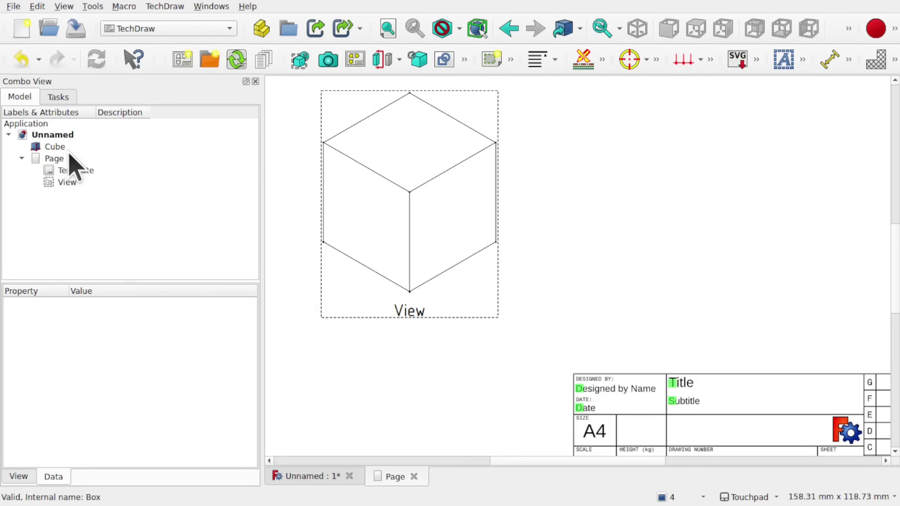
Add a length dimension to the isometric view that references the 3D cube's lower-right edge, and place it outside the cube.
left_click(56, 146)
left_click(322, 213)
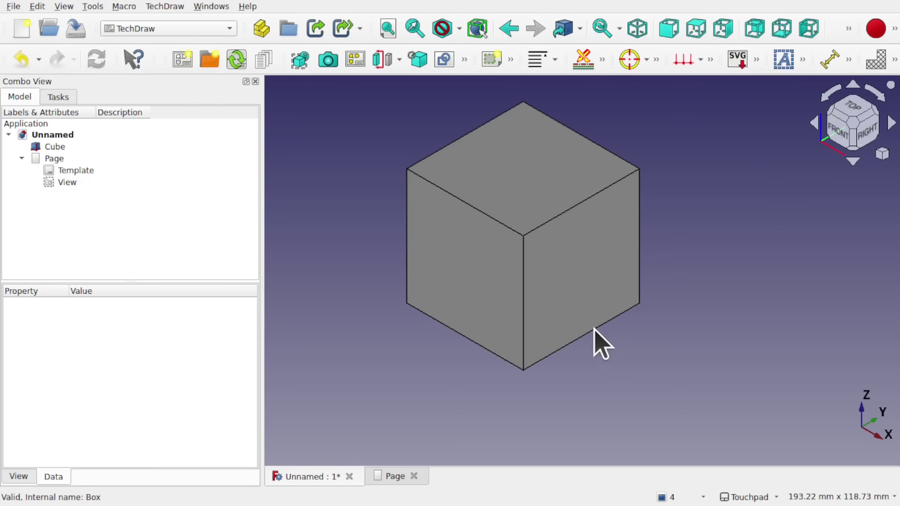
left_click(577, 340)
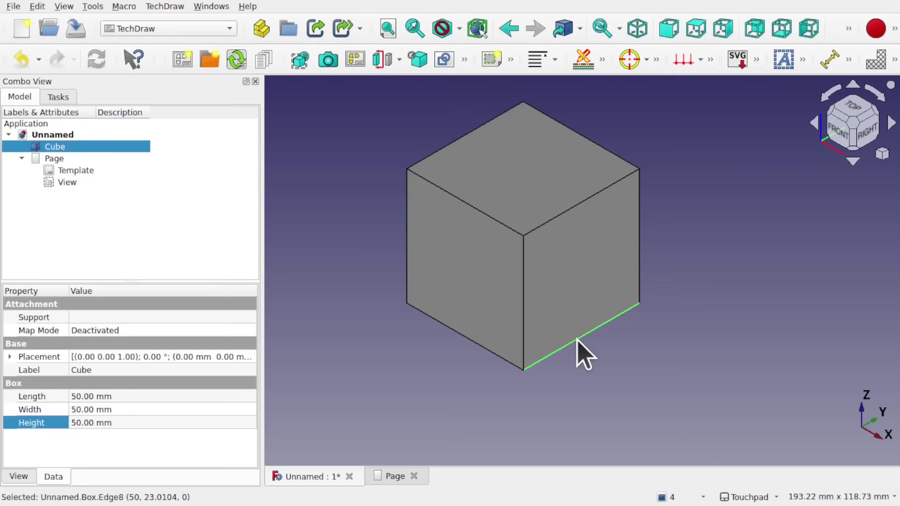
left_click(68, 184, "ctrl")
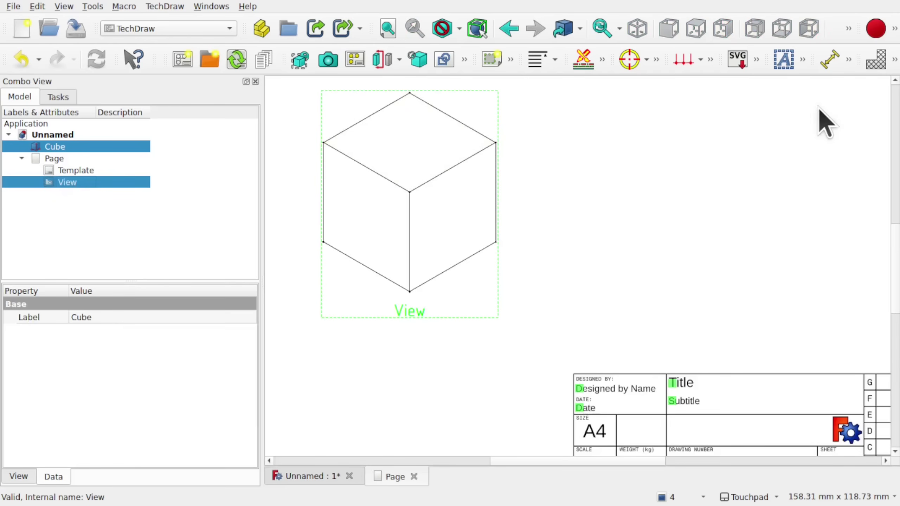
left_click(828, 64)
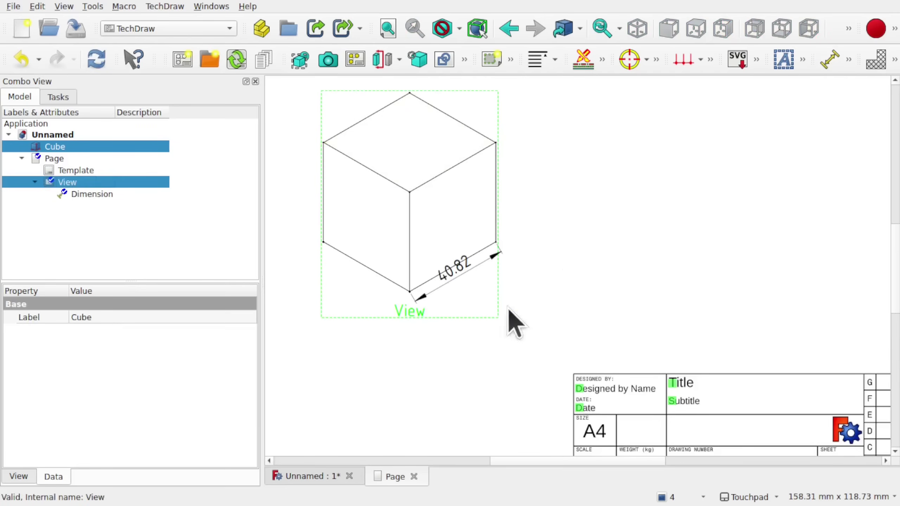
left_click(453, 273)
left_click_drag(454, 273, 517, 323)
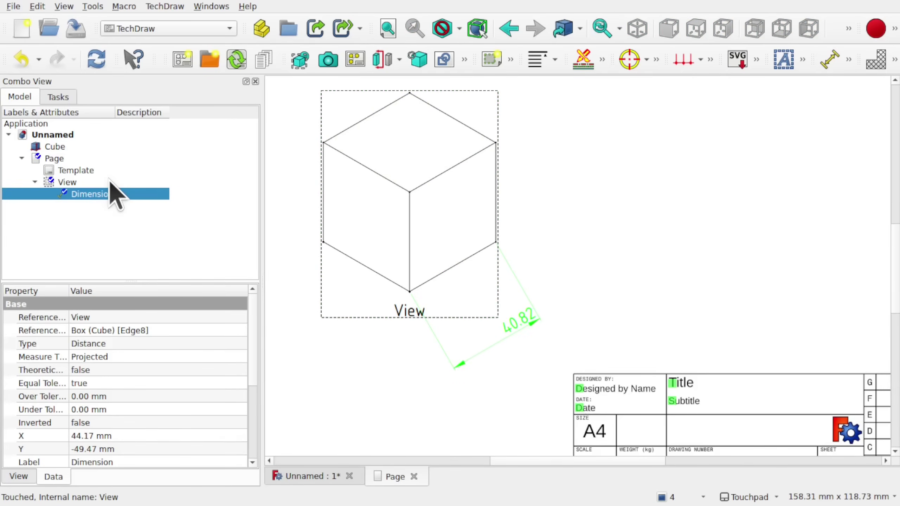
Orient the 3D cube to the top and insert a new drawing view of it from that direction.
left_click(65, 148)
left_click(812, 140)
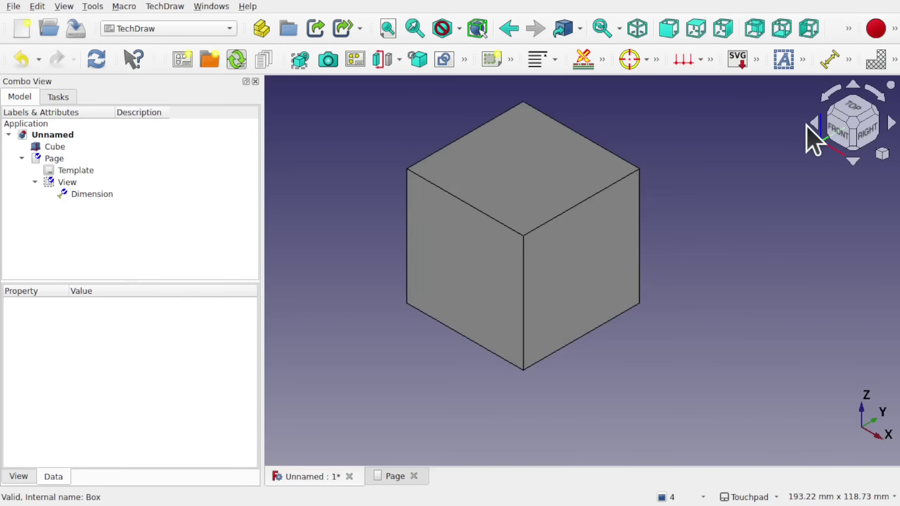
left_click(854, 117)
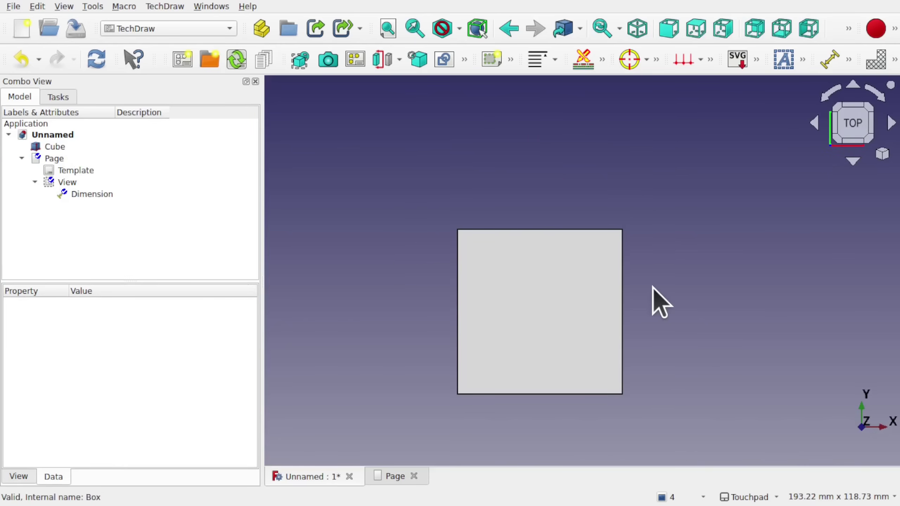
left_click(545, 303)
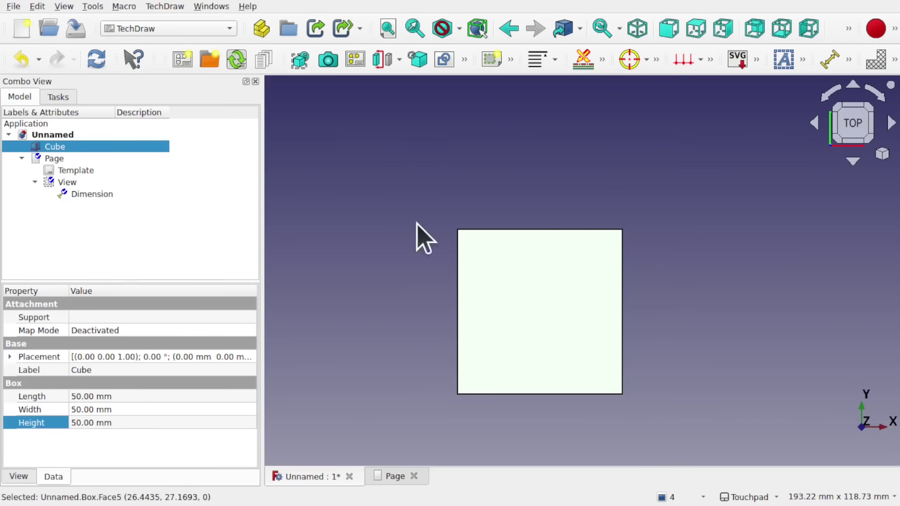
left_click(167, 7)
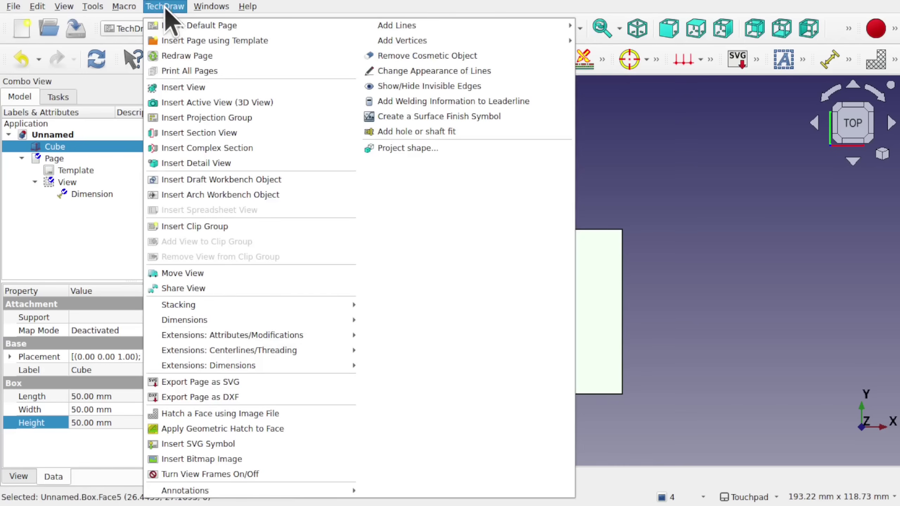
left_click(179, 88)
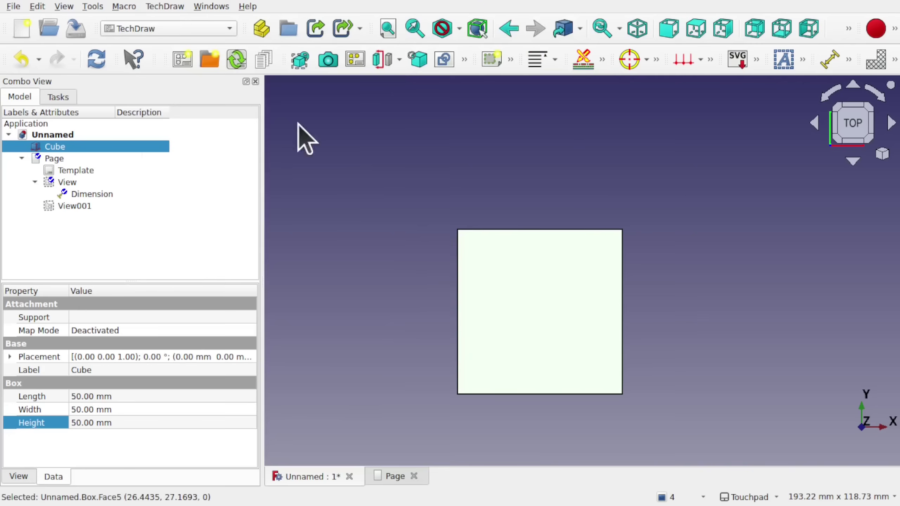
left_click(373, 170)
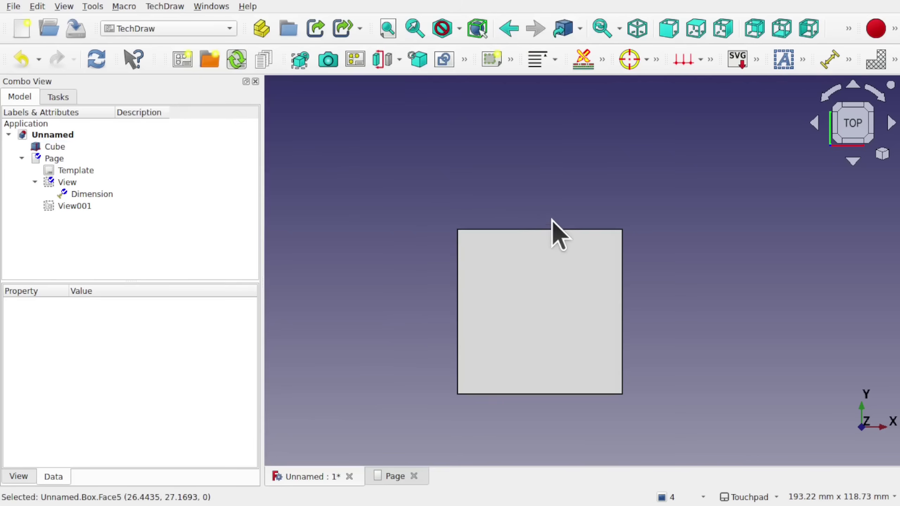
Dimension the top view's length using the 3D cube's upper edge, and move the dimension and view away from the isometric view.
left_click(557, 229)
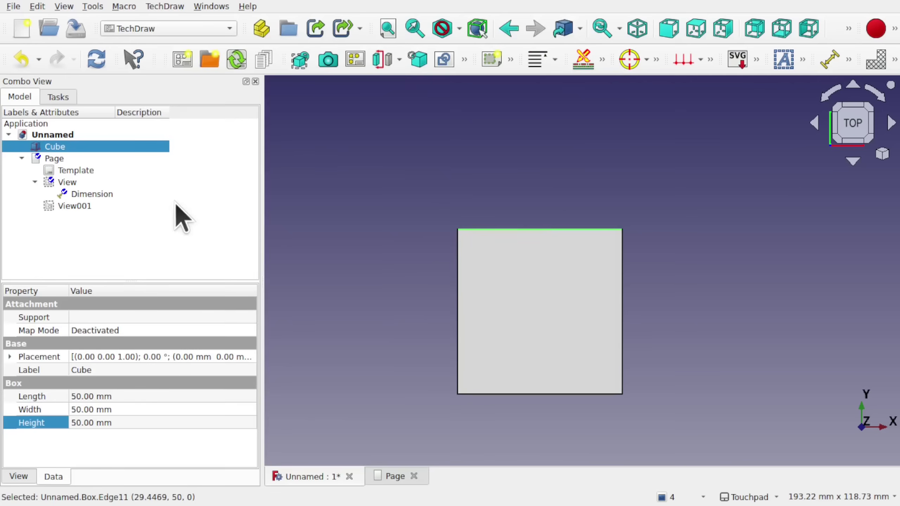
left_click(85, 206, "ctrl")
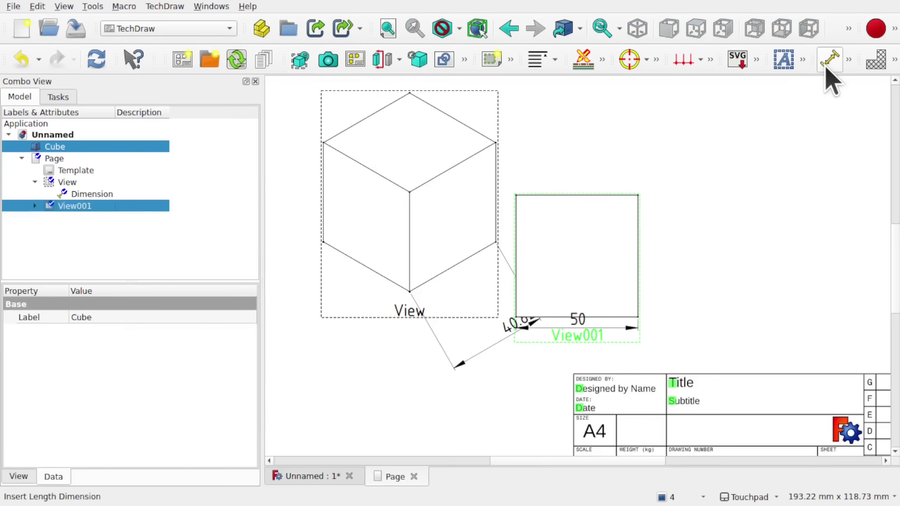
left_click_drag(582, 328, 679, 348)
left_click_drag(585, 342, 685, 268)
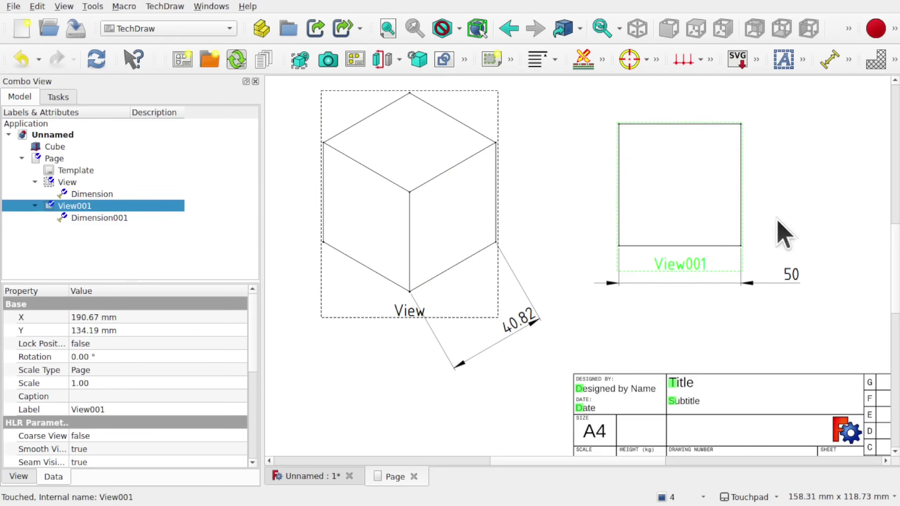
Enable arbitrary text for the isometric view's length dimension and set its format specifier to 50.
left_click(519, 327)
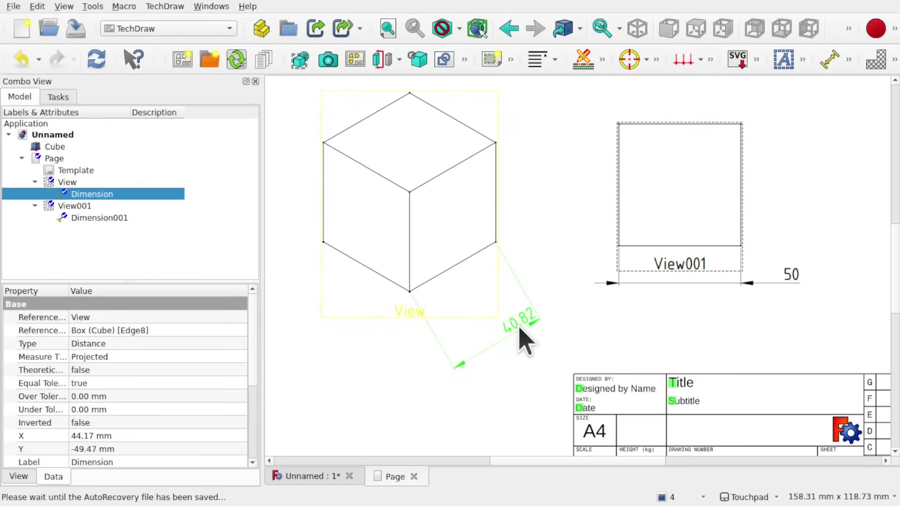
double_click(97, 194)
left_click(29, 303)
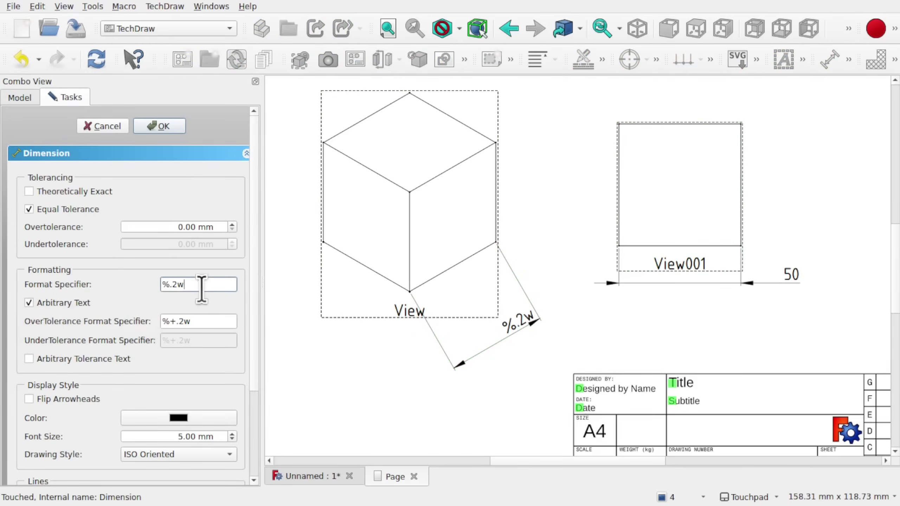
left_click_drag(201, 289, 144, 284)
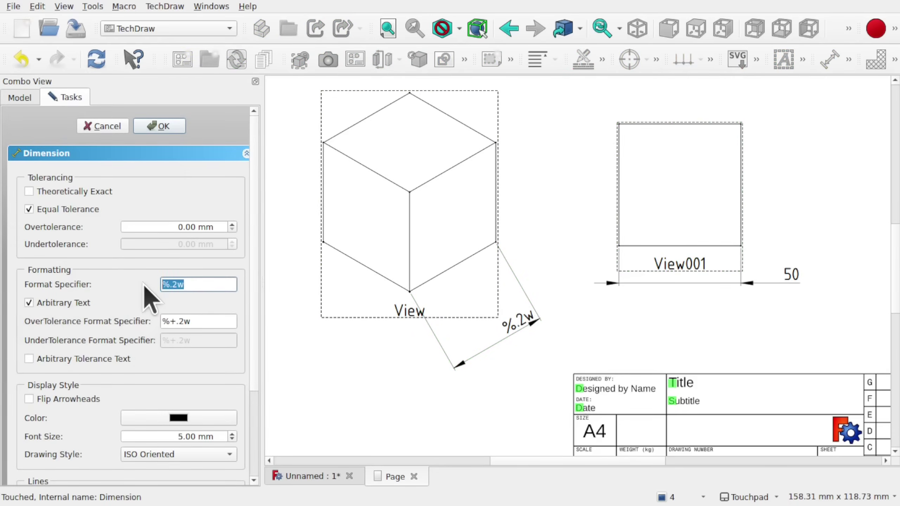
type("50")
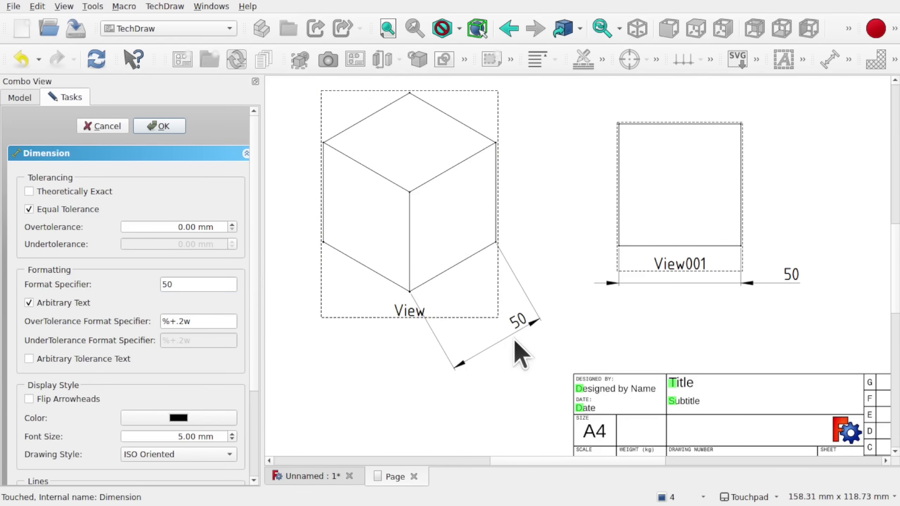
Accept the dimension's text settings and add a length dimension to the isometric view that references the left edge of the 3D cube's top face.
left_click(151, 131)
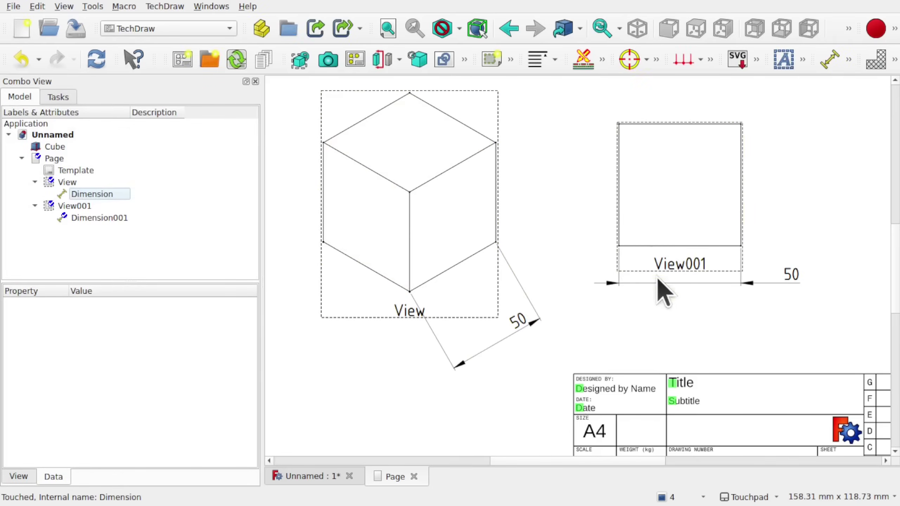
left_click(60, 146)
left_click(652, 161)
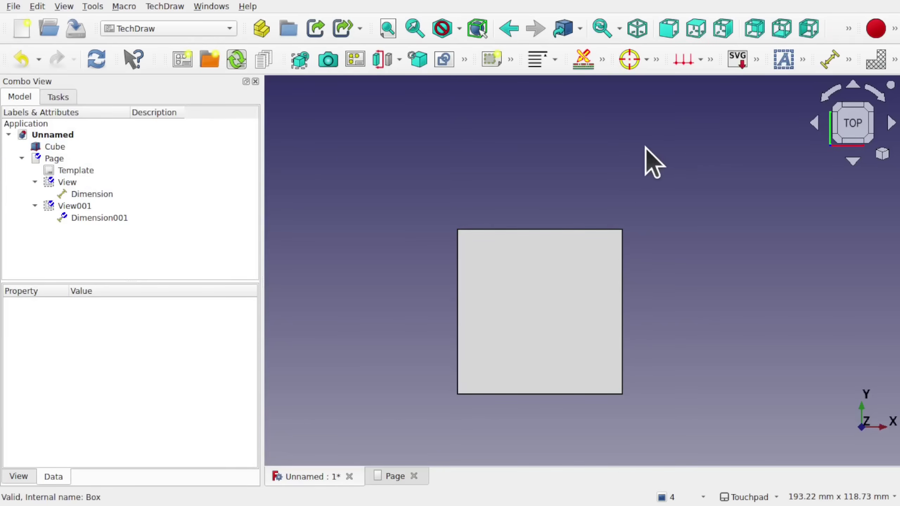
left_click(458, 308)
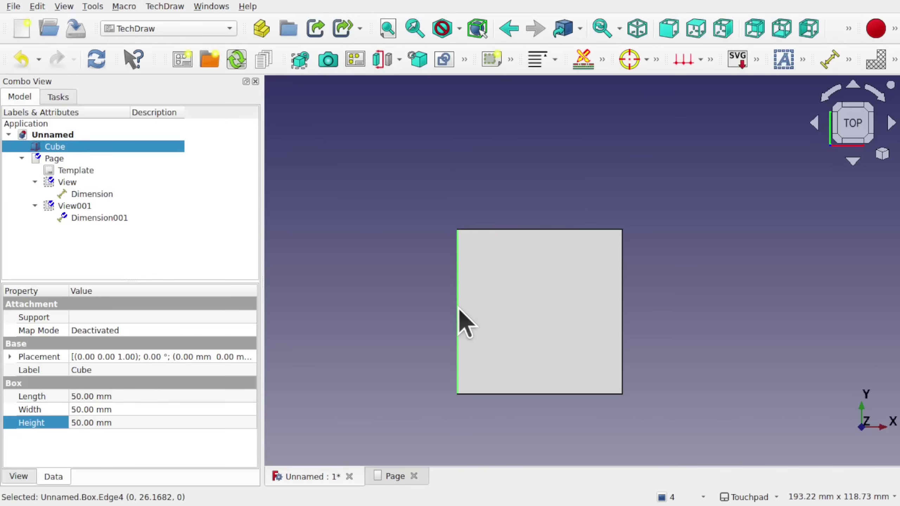
left_click_drag(573, 336, 699, 266, "alt")
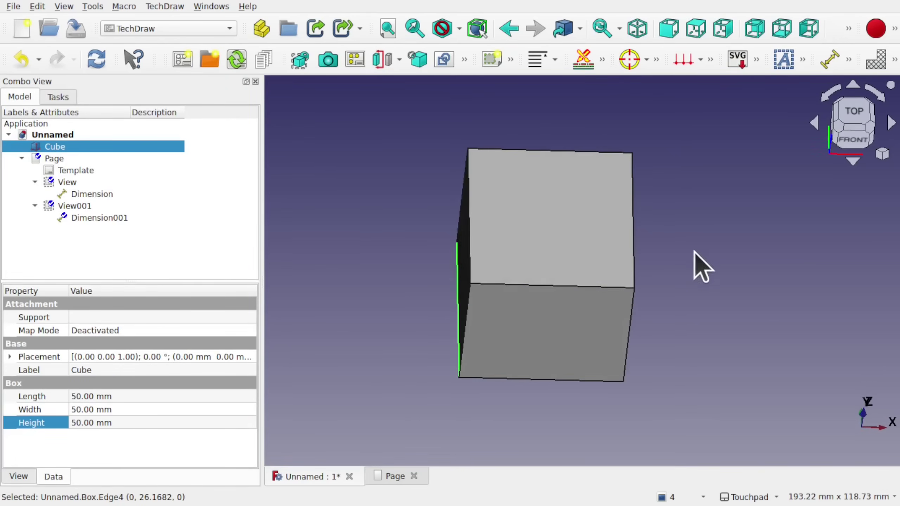
left_click(376, 297)
left_click_drag(376, 297, 623, 237, "alt")
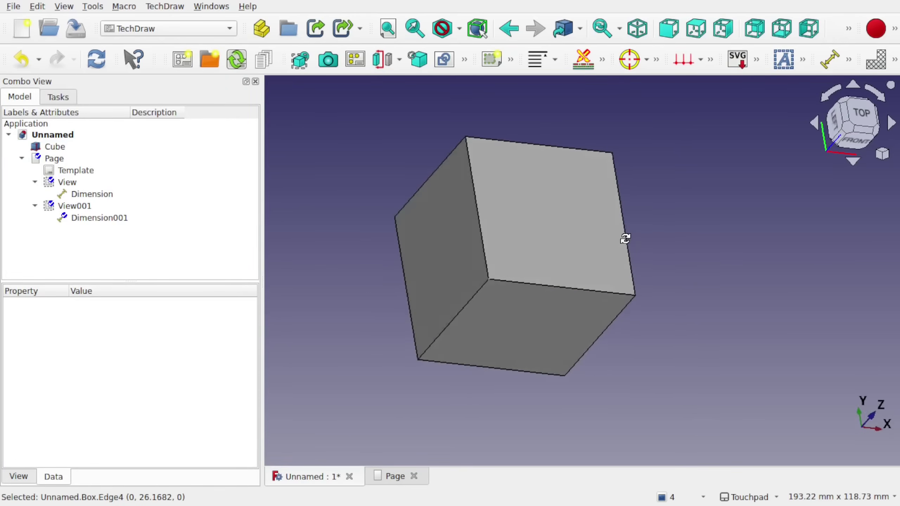
left_click(480, 217)
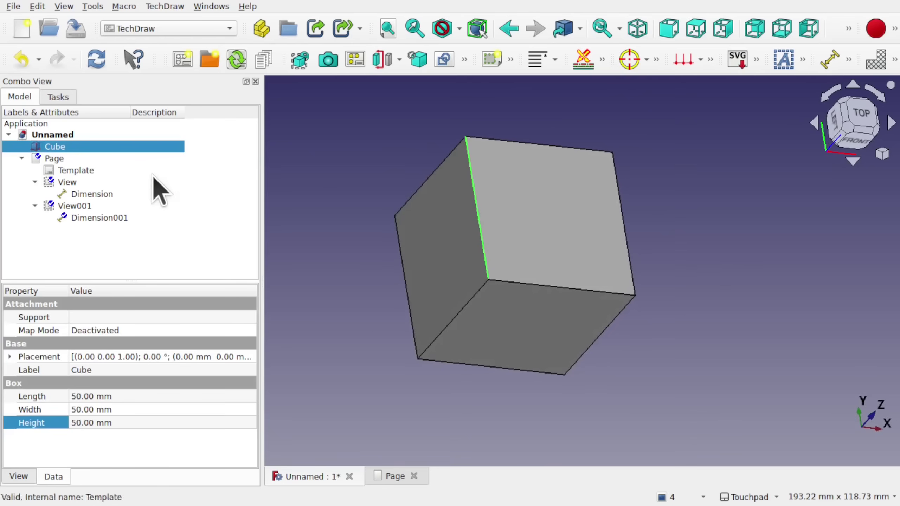
left_click(74, 181, "ctrl")
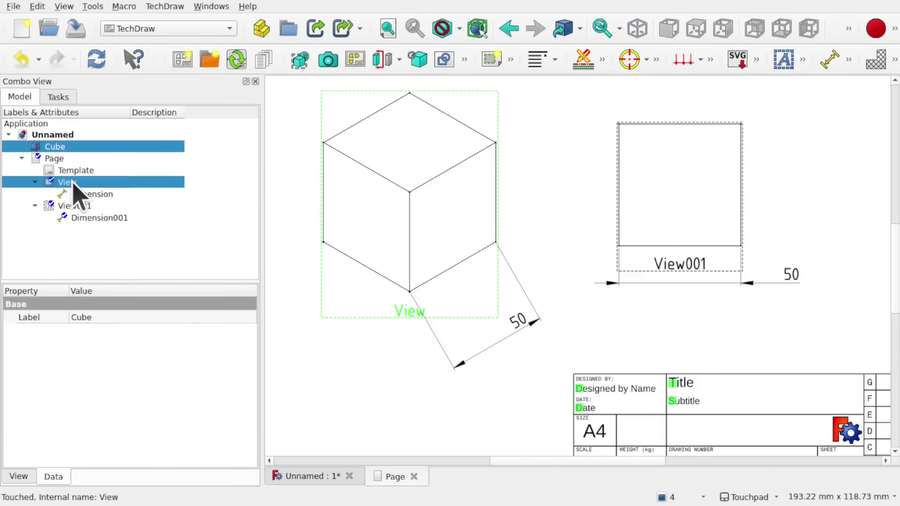
left_click(830, 60)
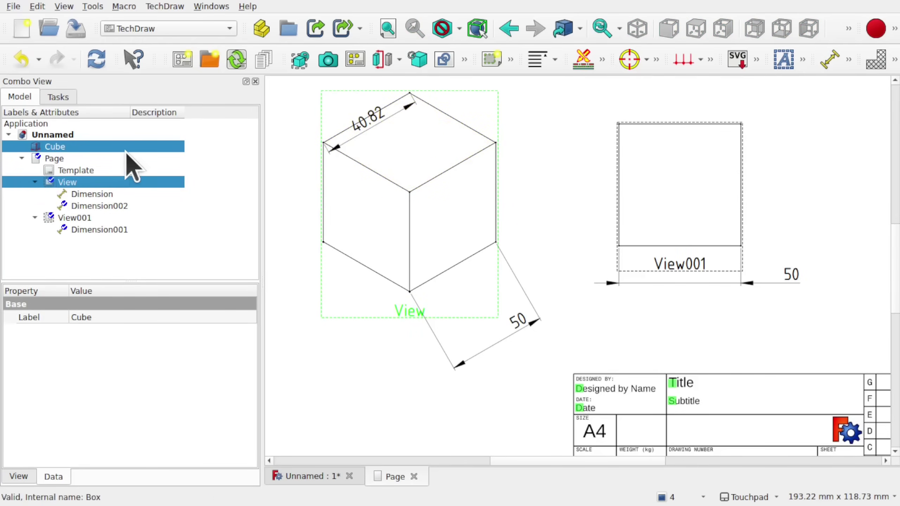
Add a length dimension to the top view that references the same left edge of the 3D cube's top face.
left_click(64, 149)
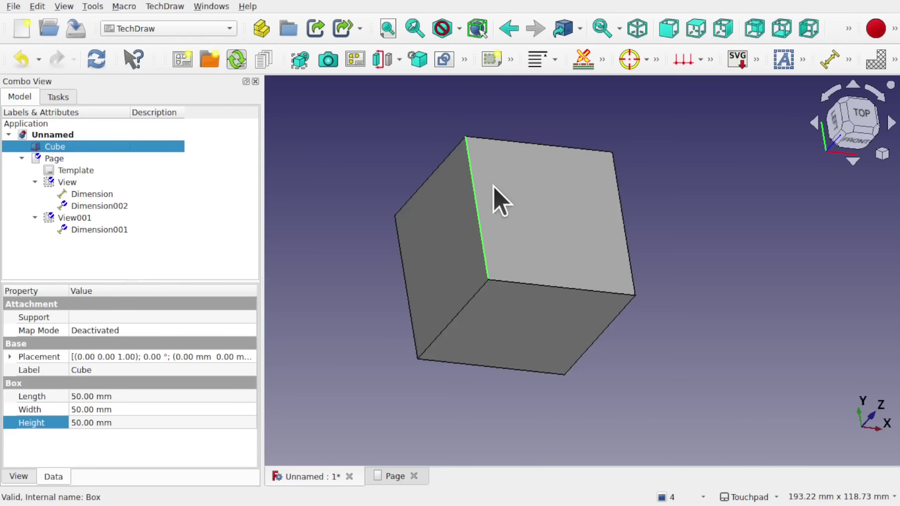
left_click(85, 218, "ctrl")
left_click(837, 67)
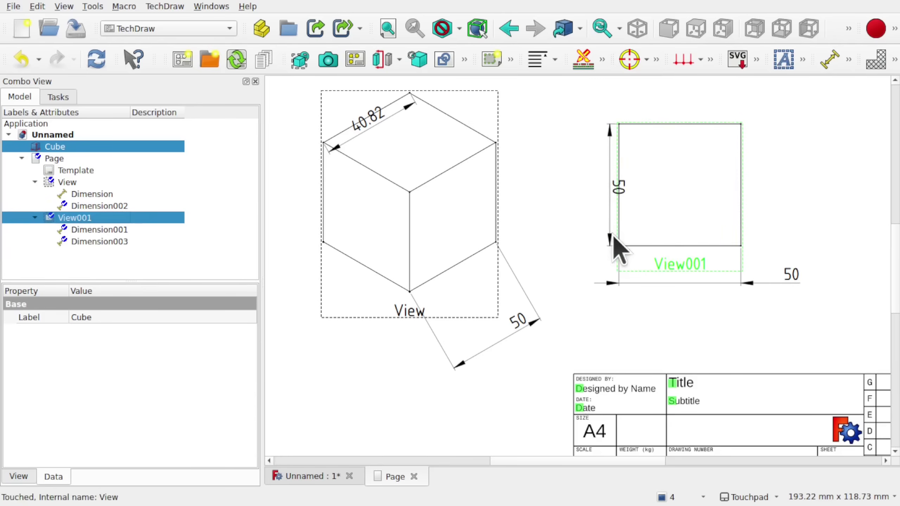
left_click(66, 96)
left_click(20, 97)
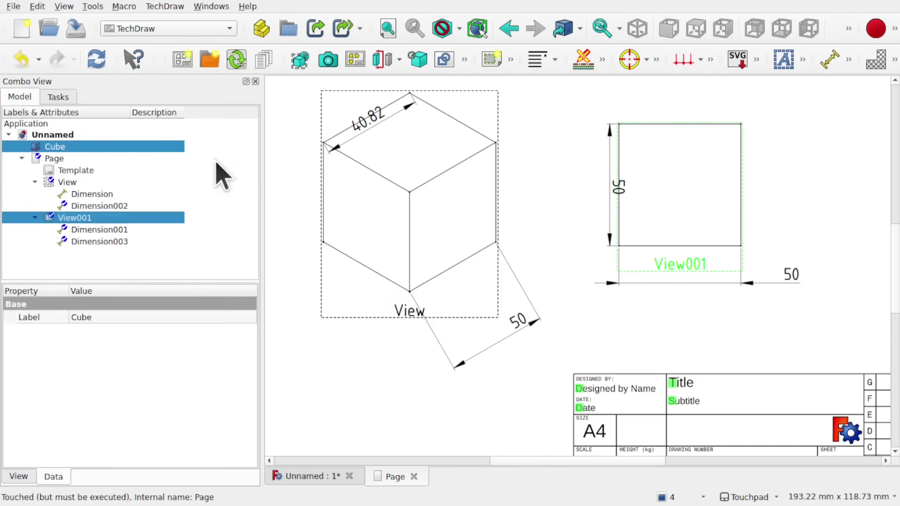
double_click(57, 147)
left_click(670, 264)
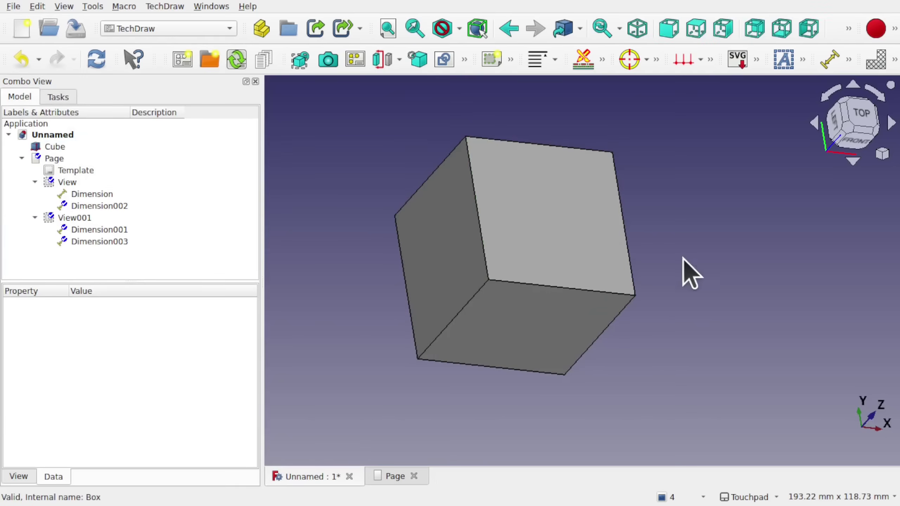
left_click_drag(735, 301, 676, 261, "alt")
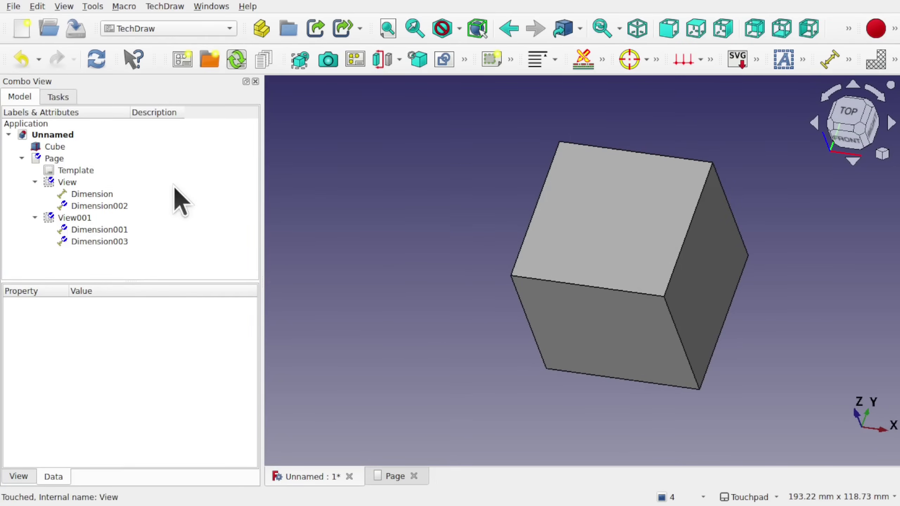
Move the top view on the page over the isometric view and send it to the bottom of the stacking order.
double_click(55, 160)
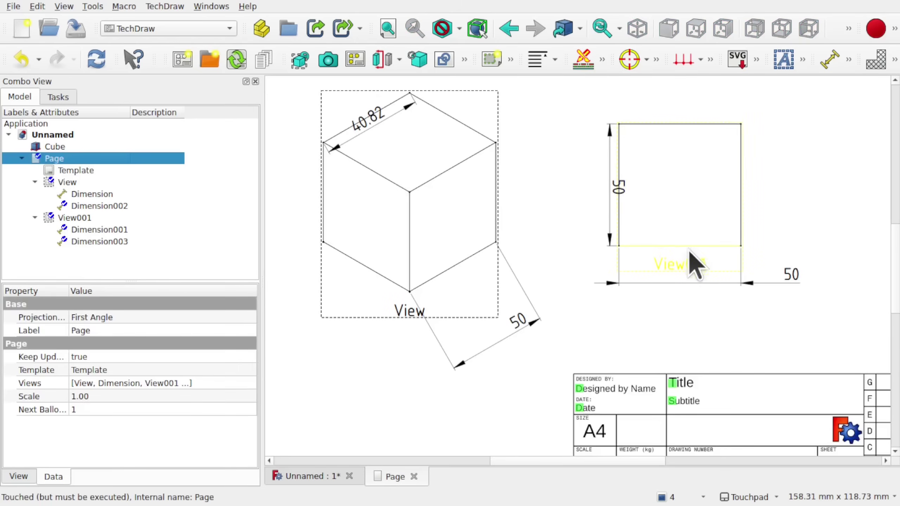
mouse_move(695, 268)
left_mouse_down()
mouse_move(536, 249)
mouse_move(437, 288)
left_mouse_up()
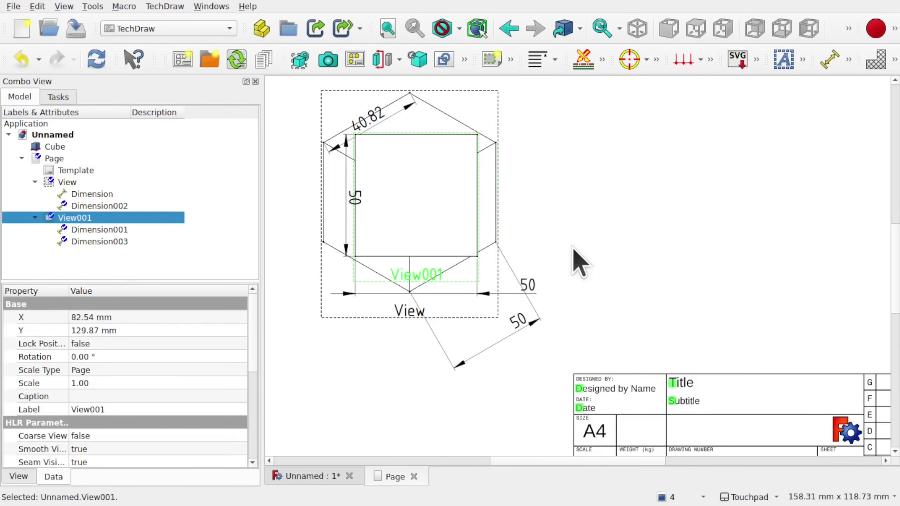
left_click(565, 262)
left_click(404, 286)
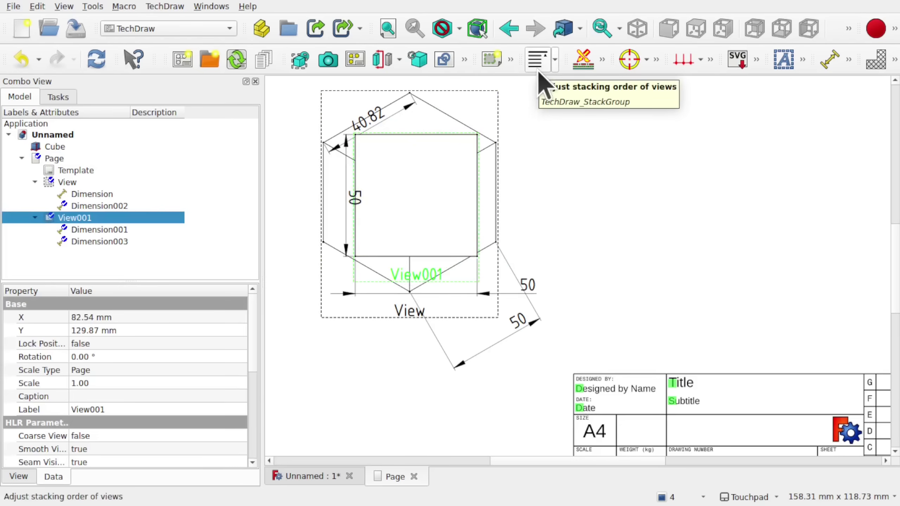
left_click(558, 66)
left_click(610, 98)
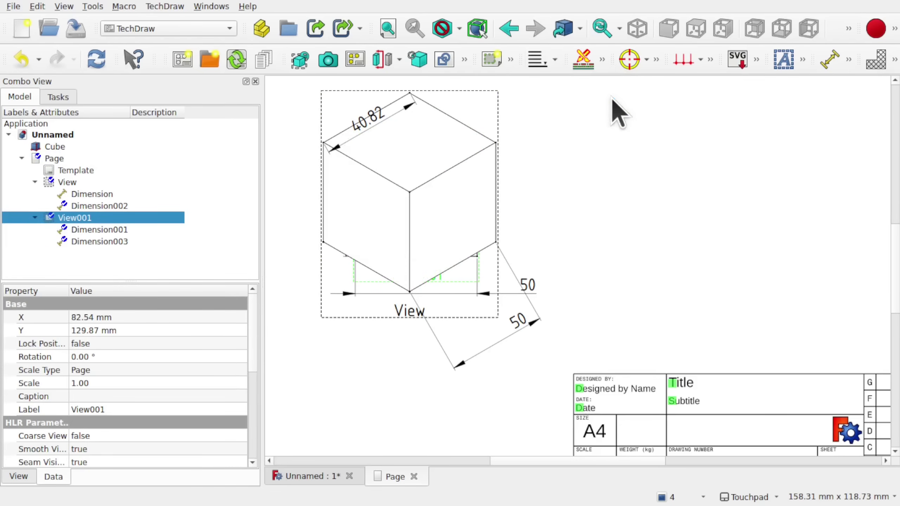
Restack the top view to the top and back down one level, and move the isometric view away from it.
left_click(557, 62)
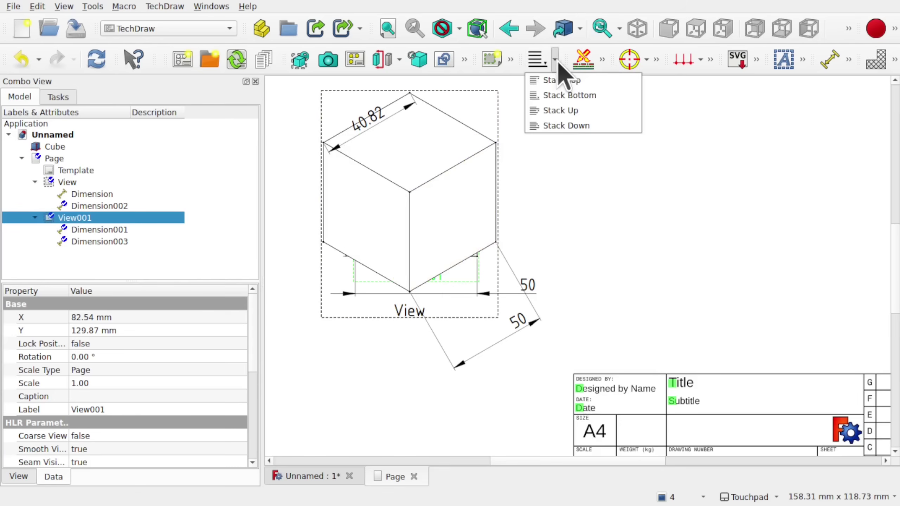
left_click(575, 81)
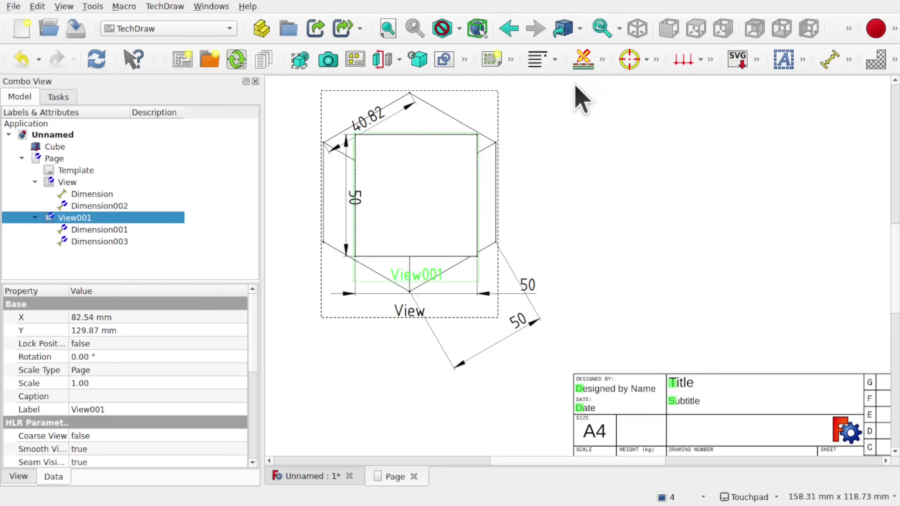
left_click(556, 61)
left_click(568, 126)
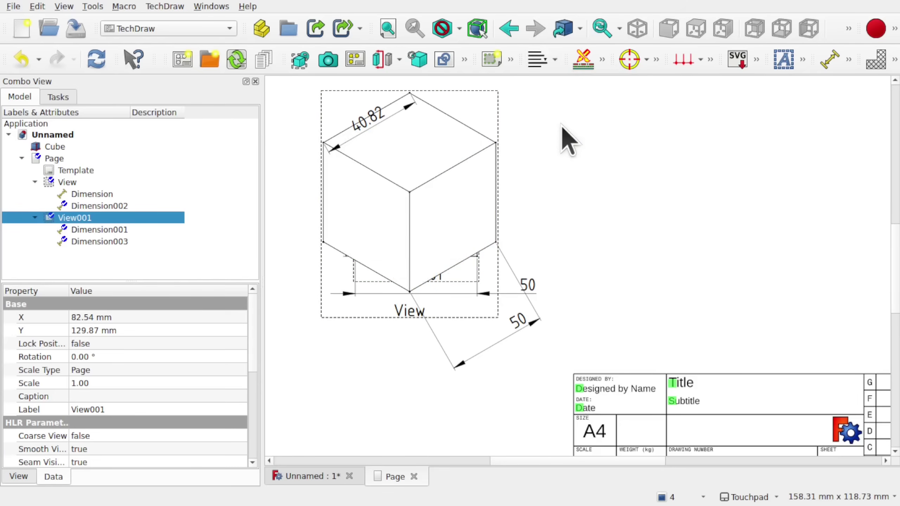
left_click_drag(410, 319, 664, 309)
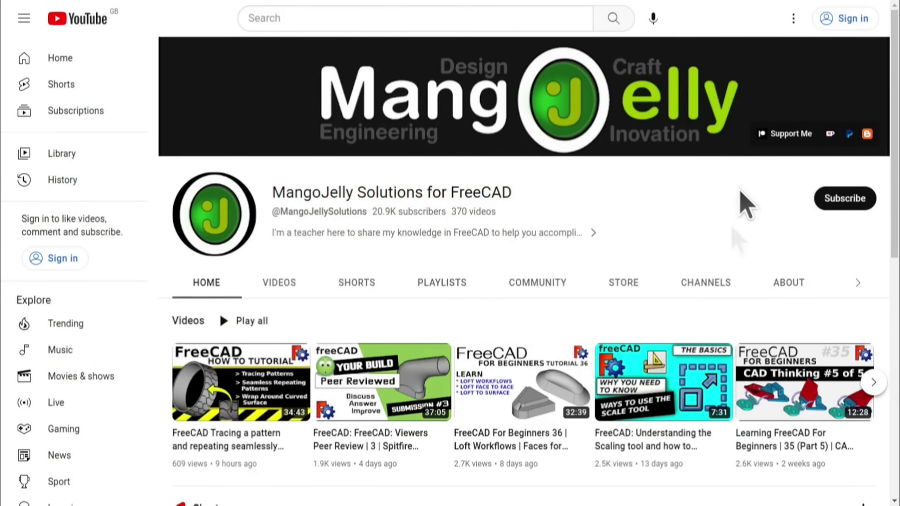
On YouTube, open the MangoJelly Solutions channel's About page and highlight the three donation links in its description.
left_click(777, 285)
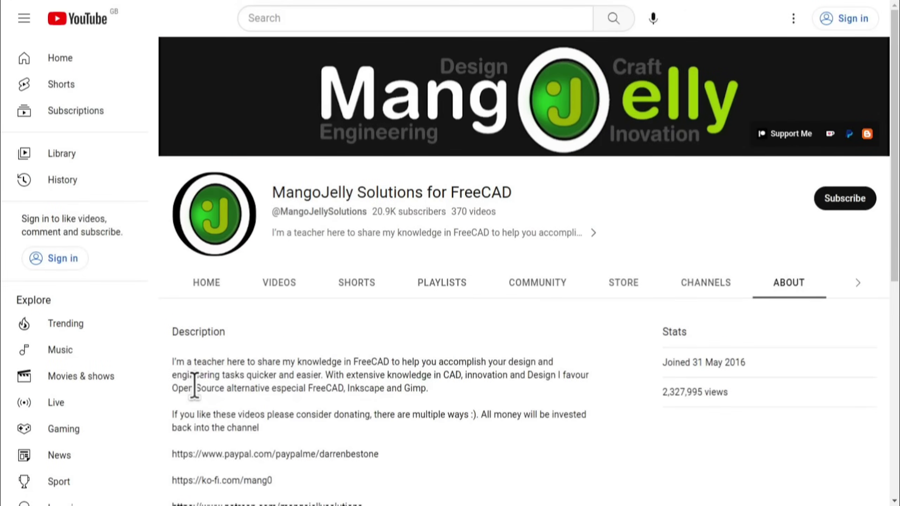
scroll(192, 378, "down", 4)
left_click_drag(377, 354, 174, 293)
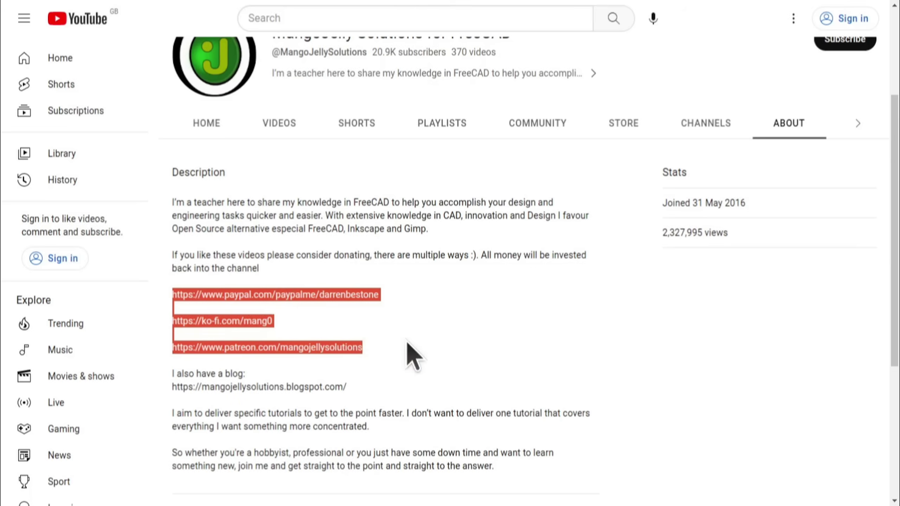